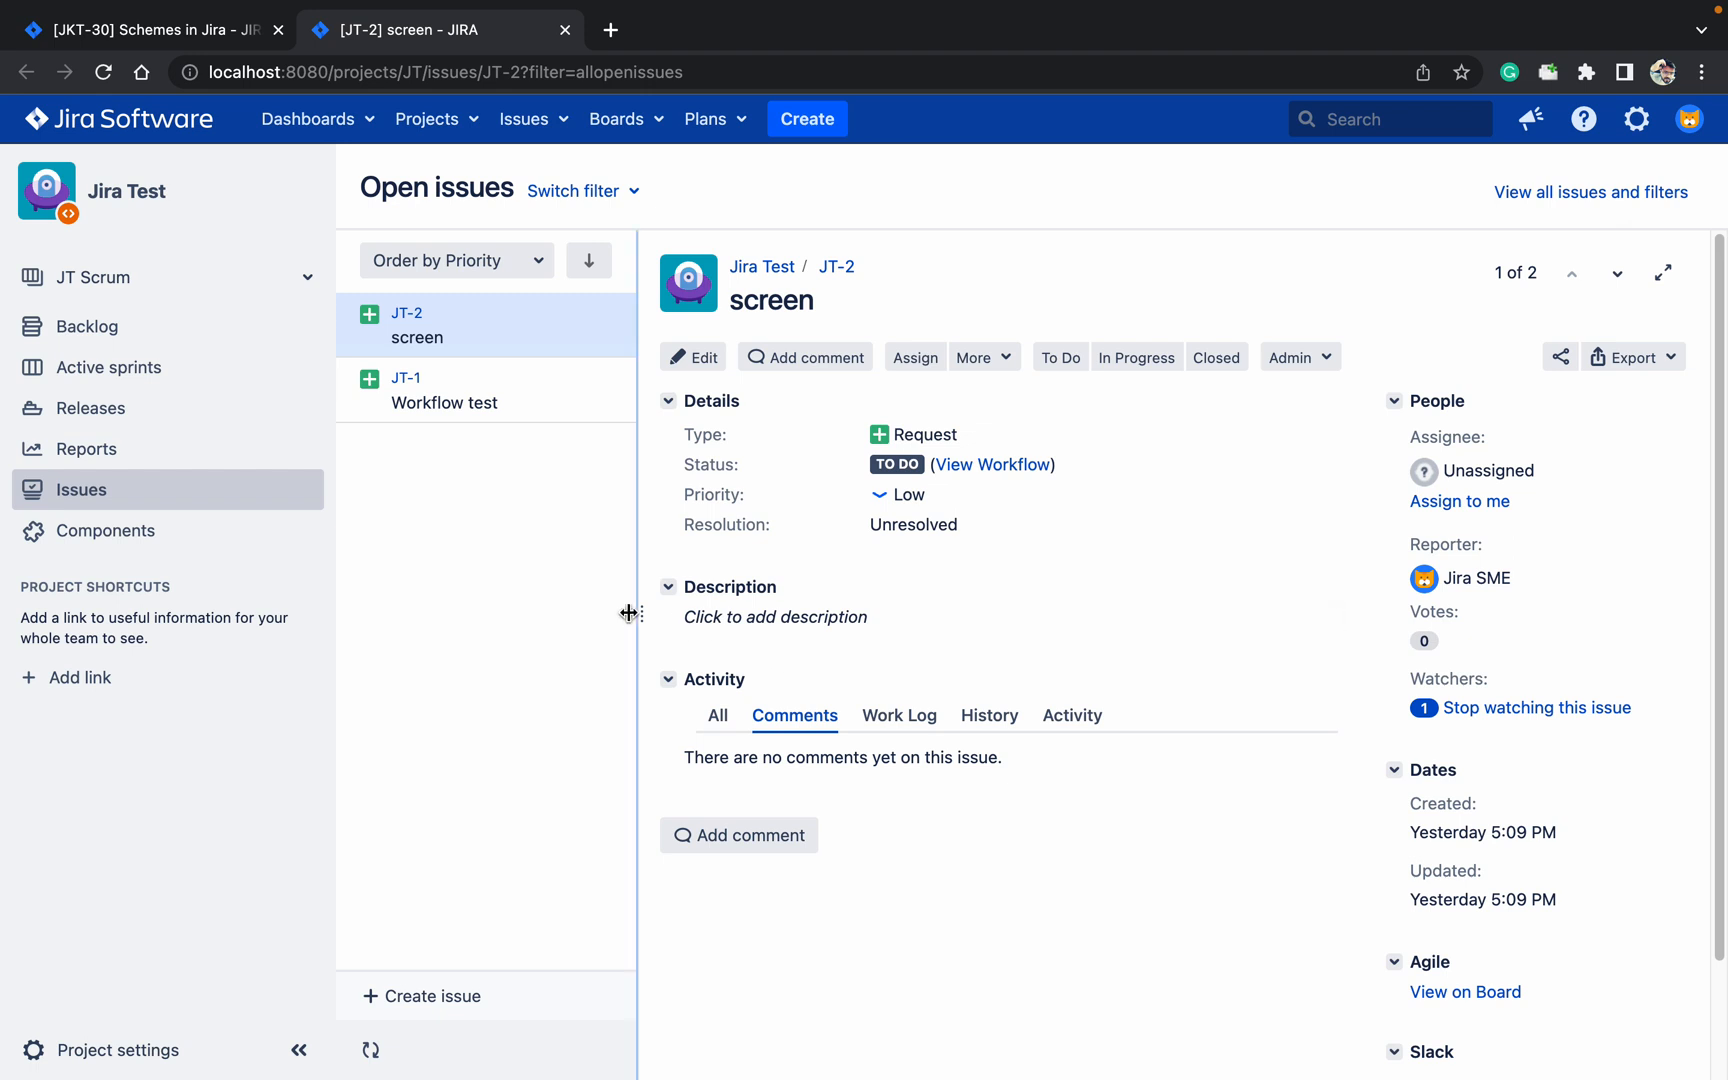
Step: Reach the Request screen scheme in Jira Test project settings, confirming administrator access
{"action": "left_click", "coordinate": [155, 1050], "text": "ctrl"}
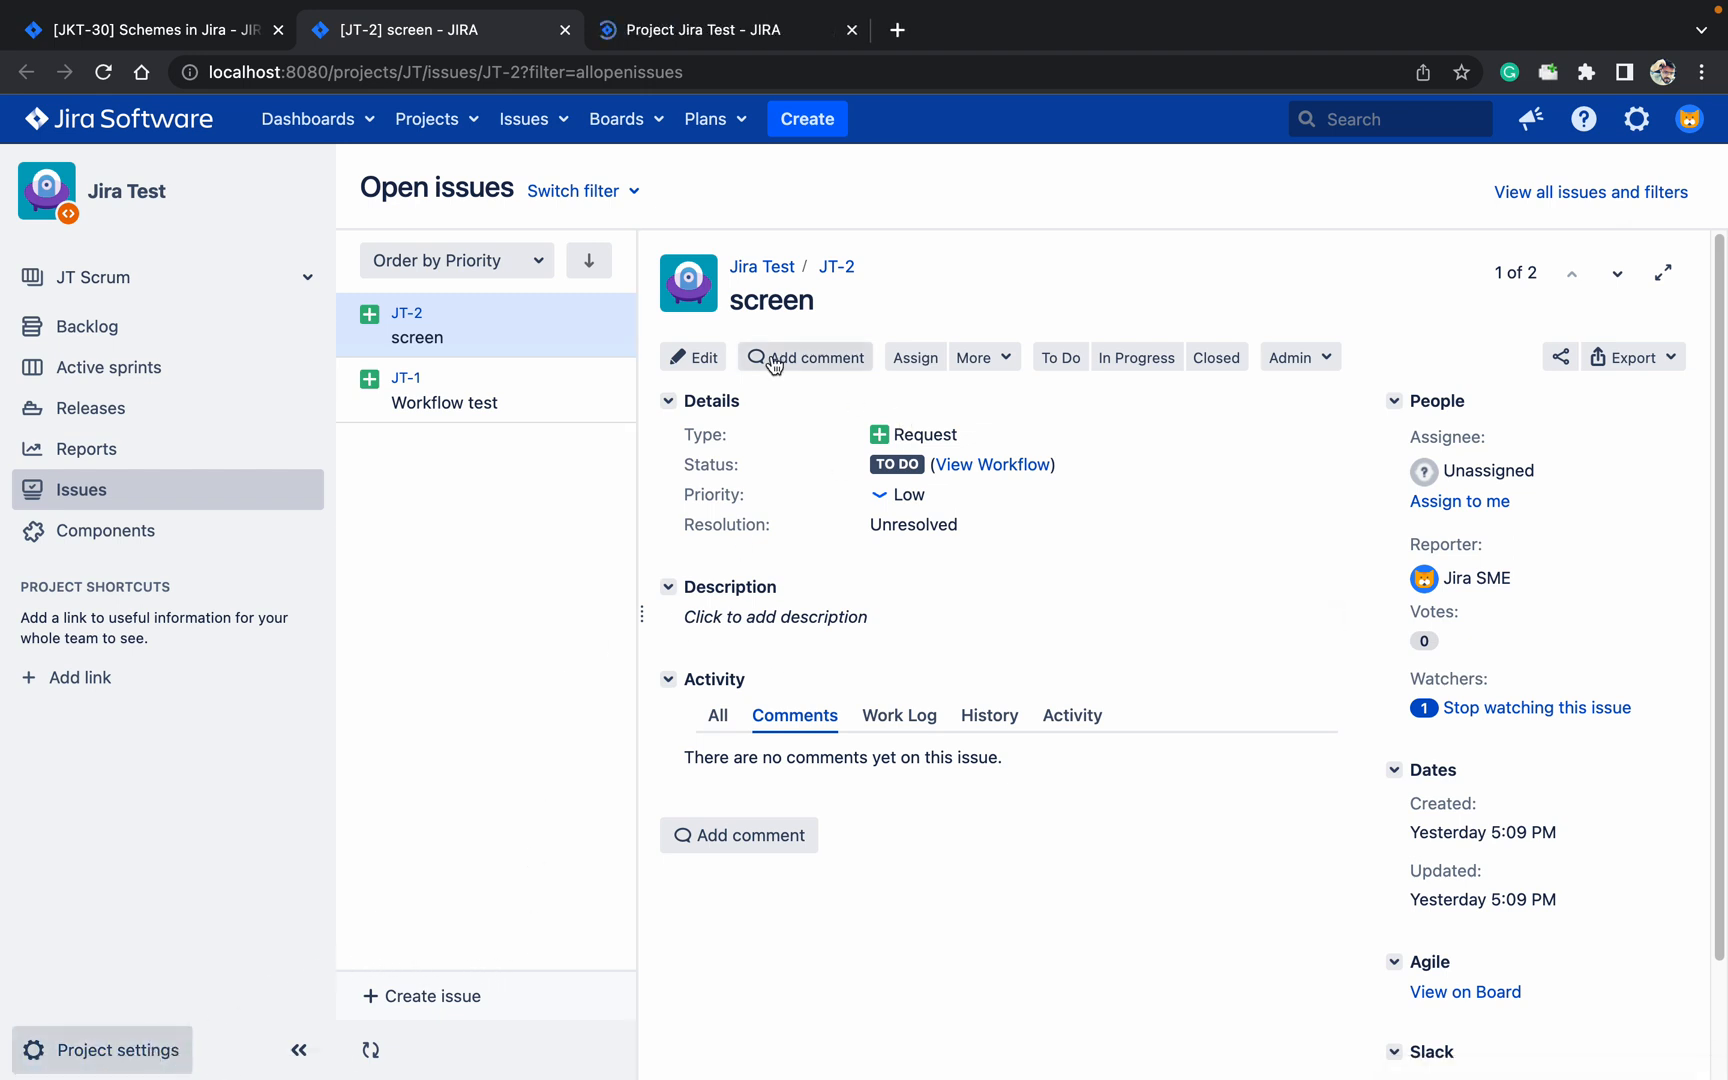
{"action": "left_click", "coordinate": [735, 30]}
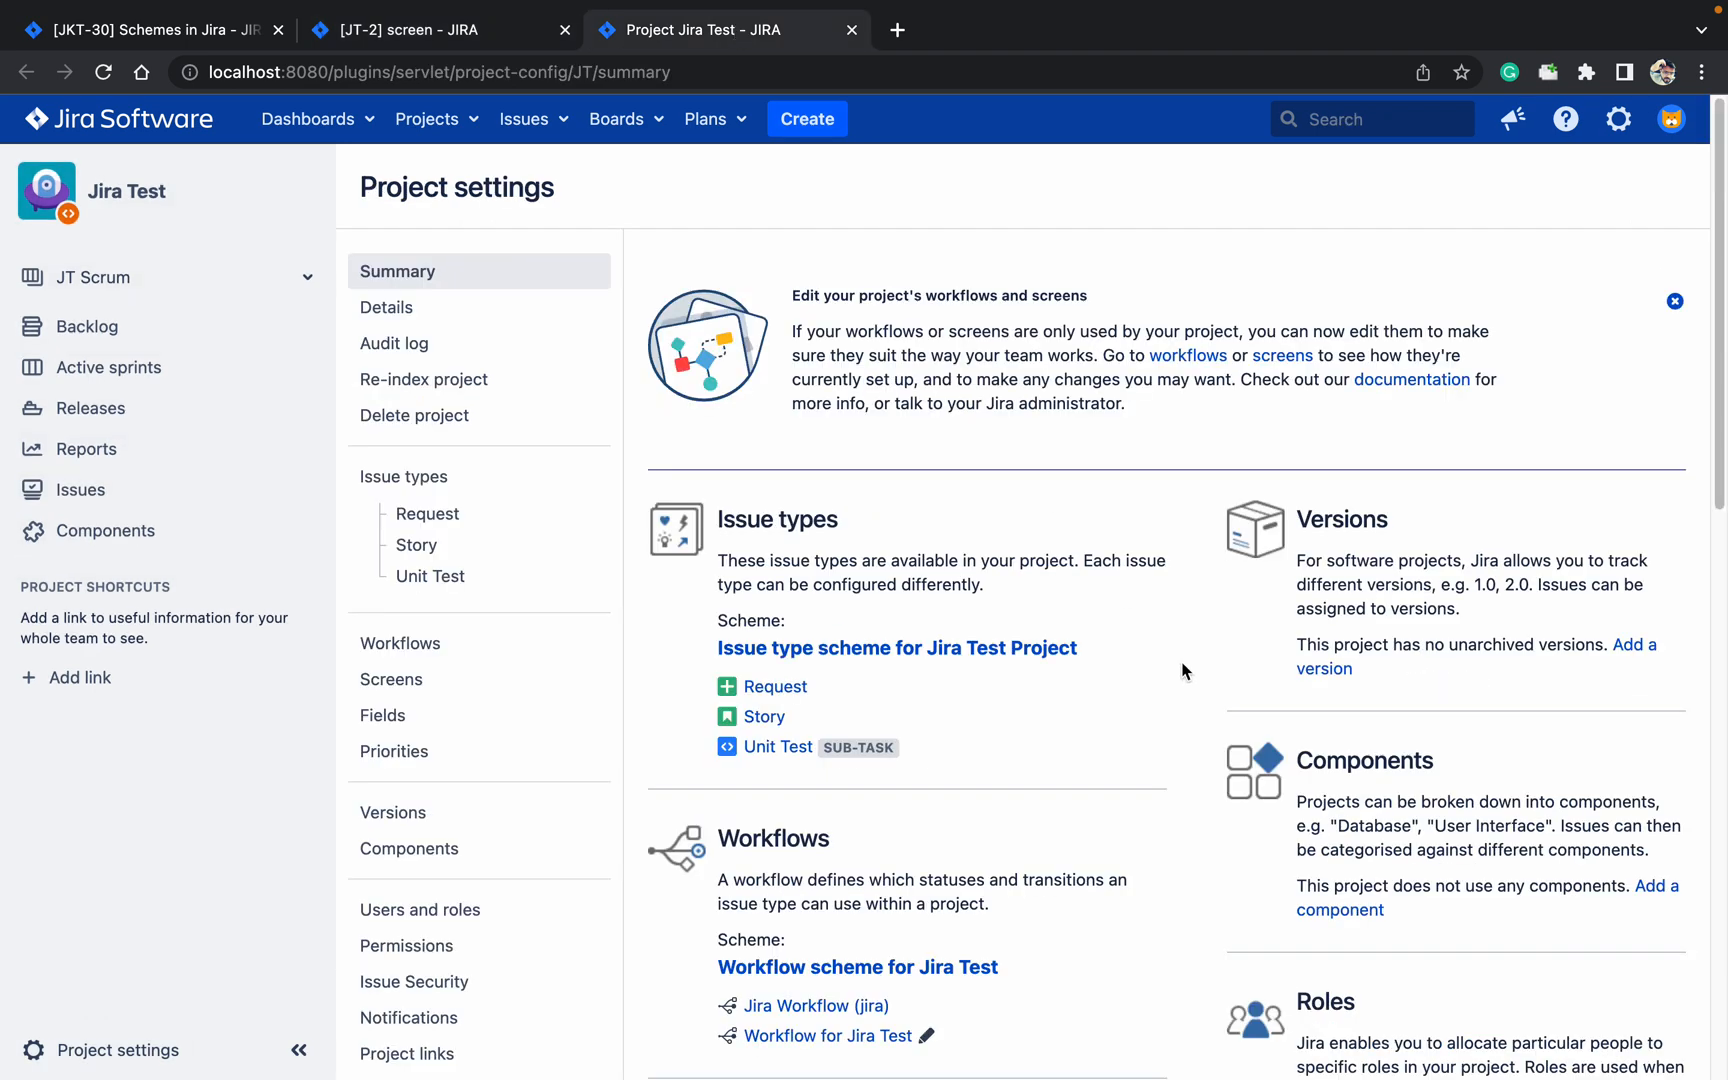
{"action": "scroll", "coordinate": [1181, 662], "scroll_direction": "down", "scroll_amount": 5}
{"action": "left_click", "coordinate": [848, 729]}
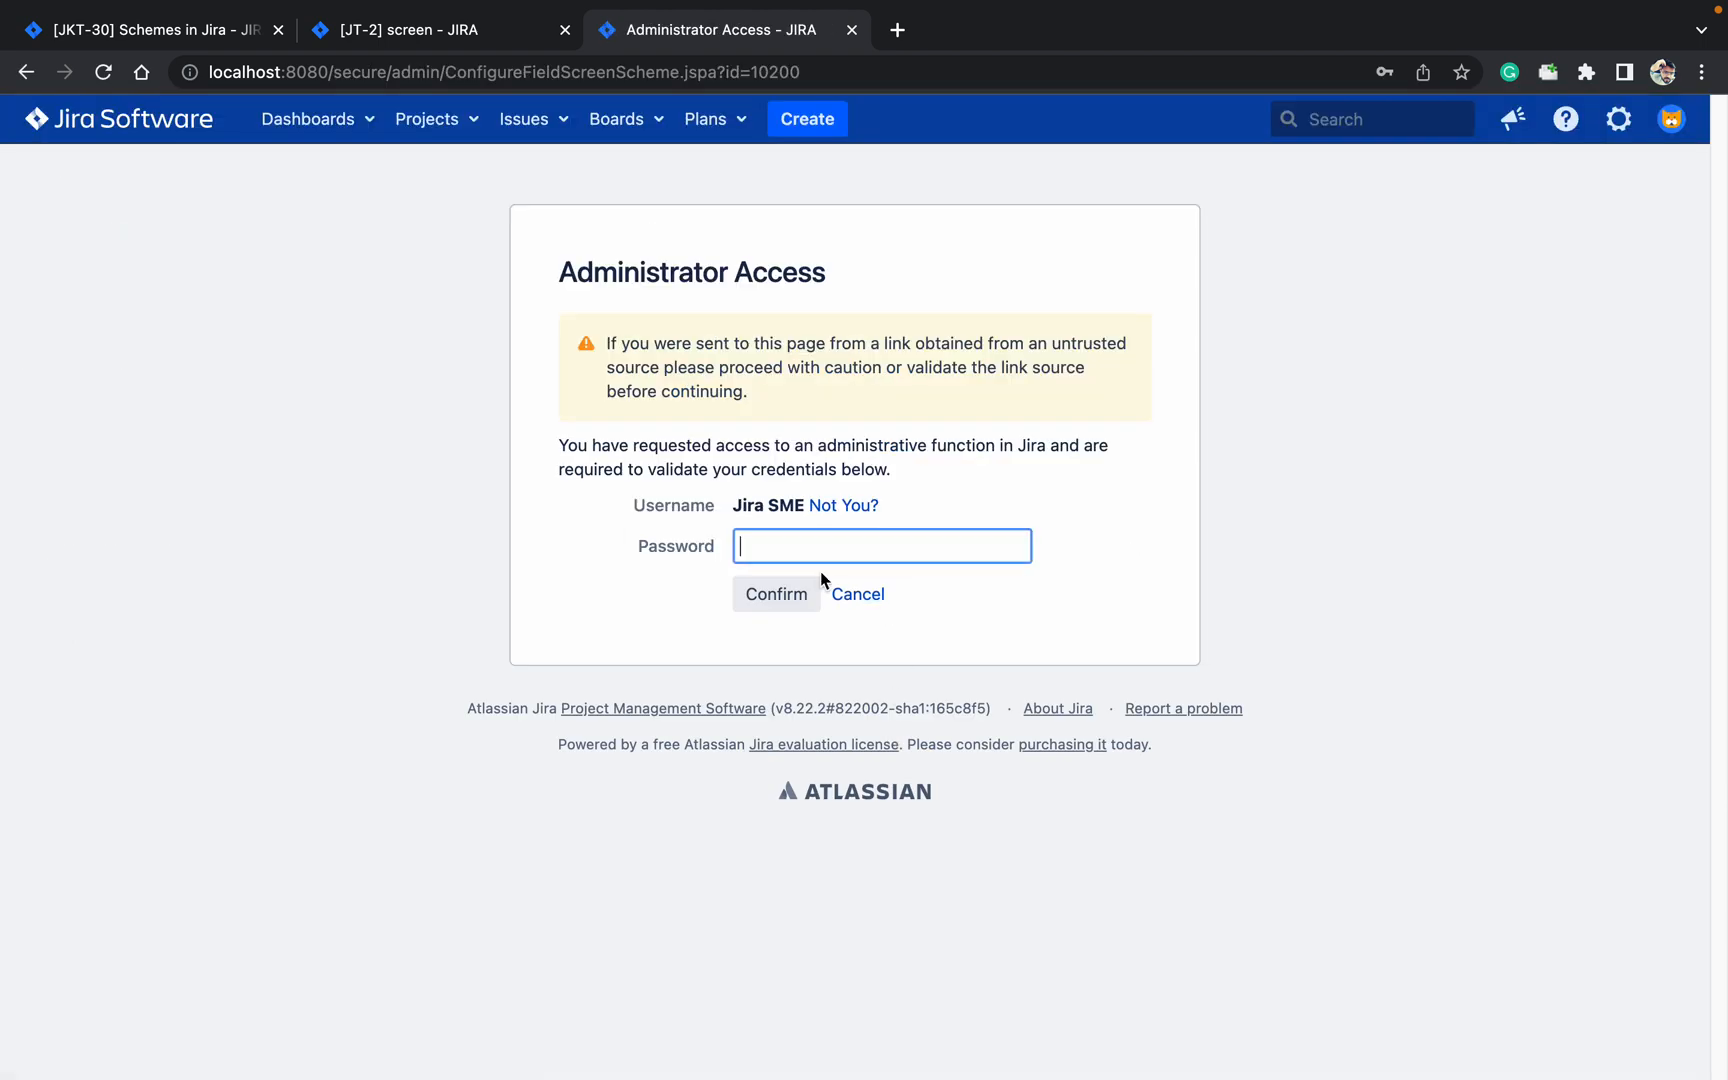
{"action": "type", "text": "••"}
{"action": "key", "text": "Return"}
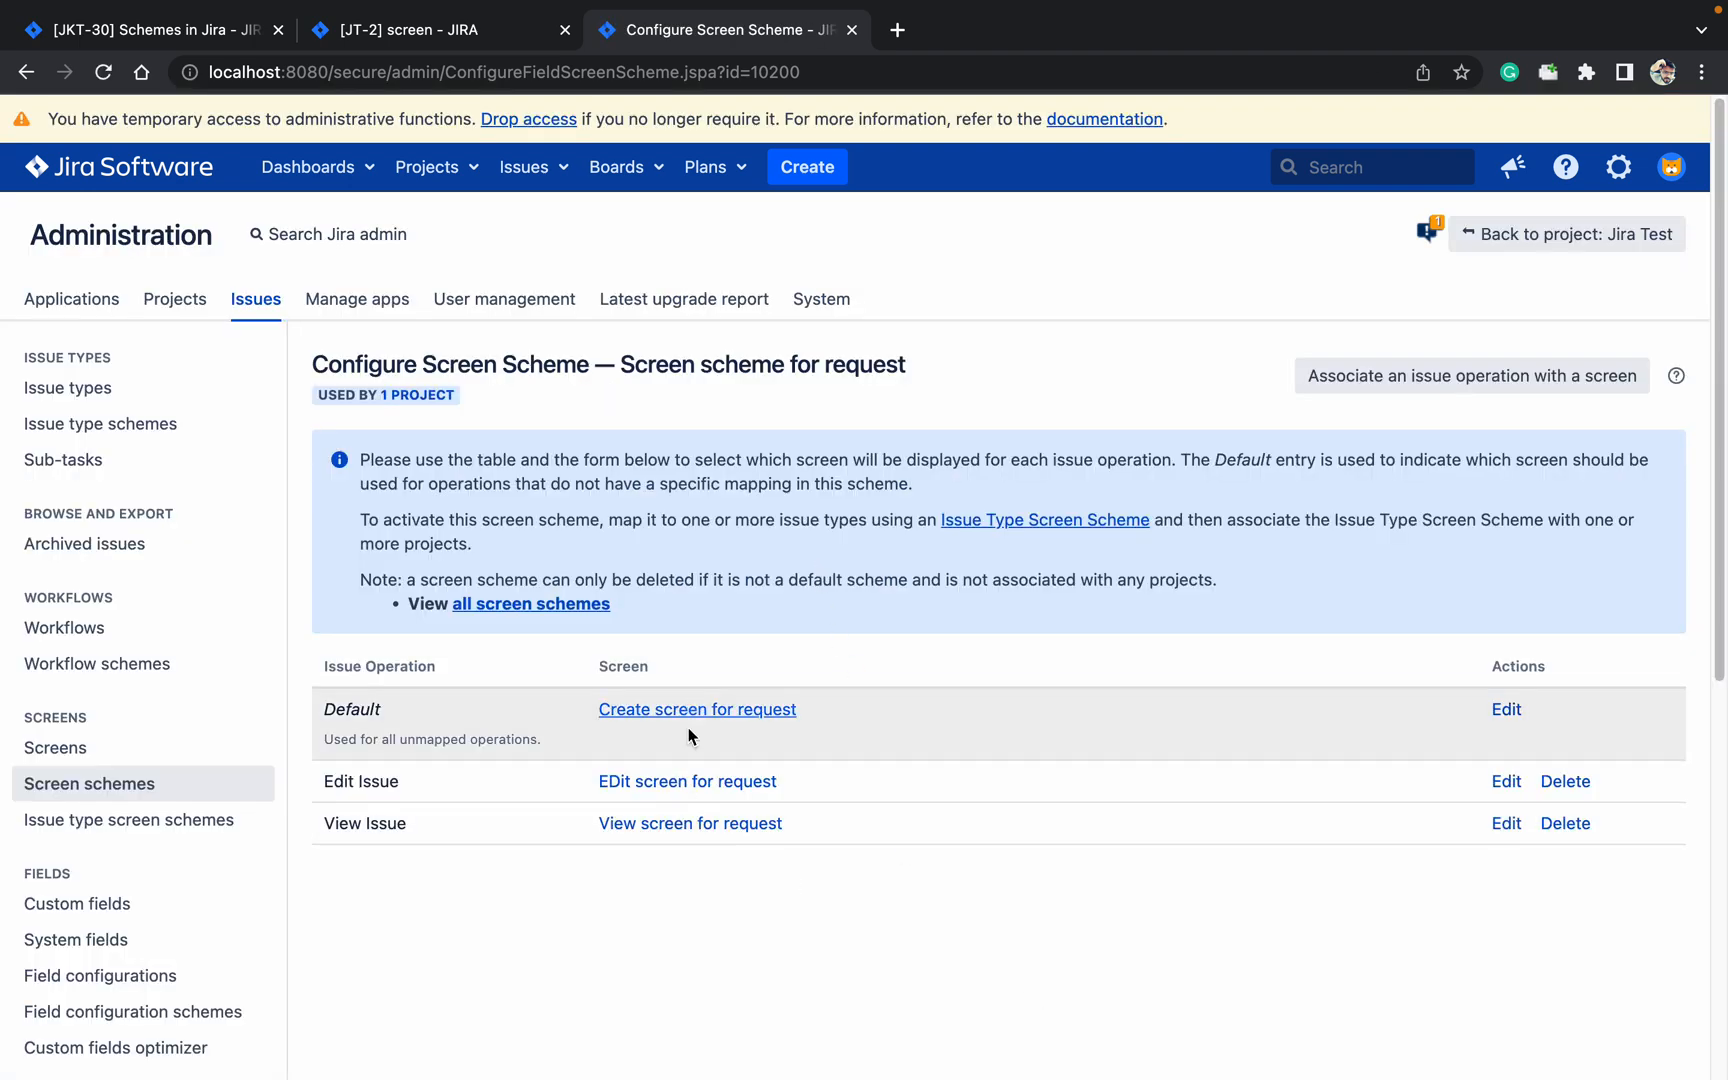
Step: Add the Priority field to the Request edit screen
{"action": "left_click", "coordinate": [687, 780]}
{"action": "left_click", "coordinate": [477, 736]}
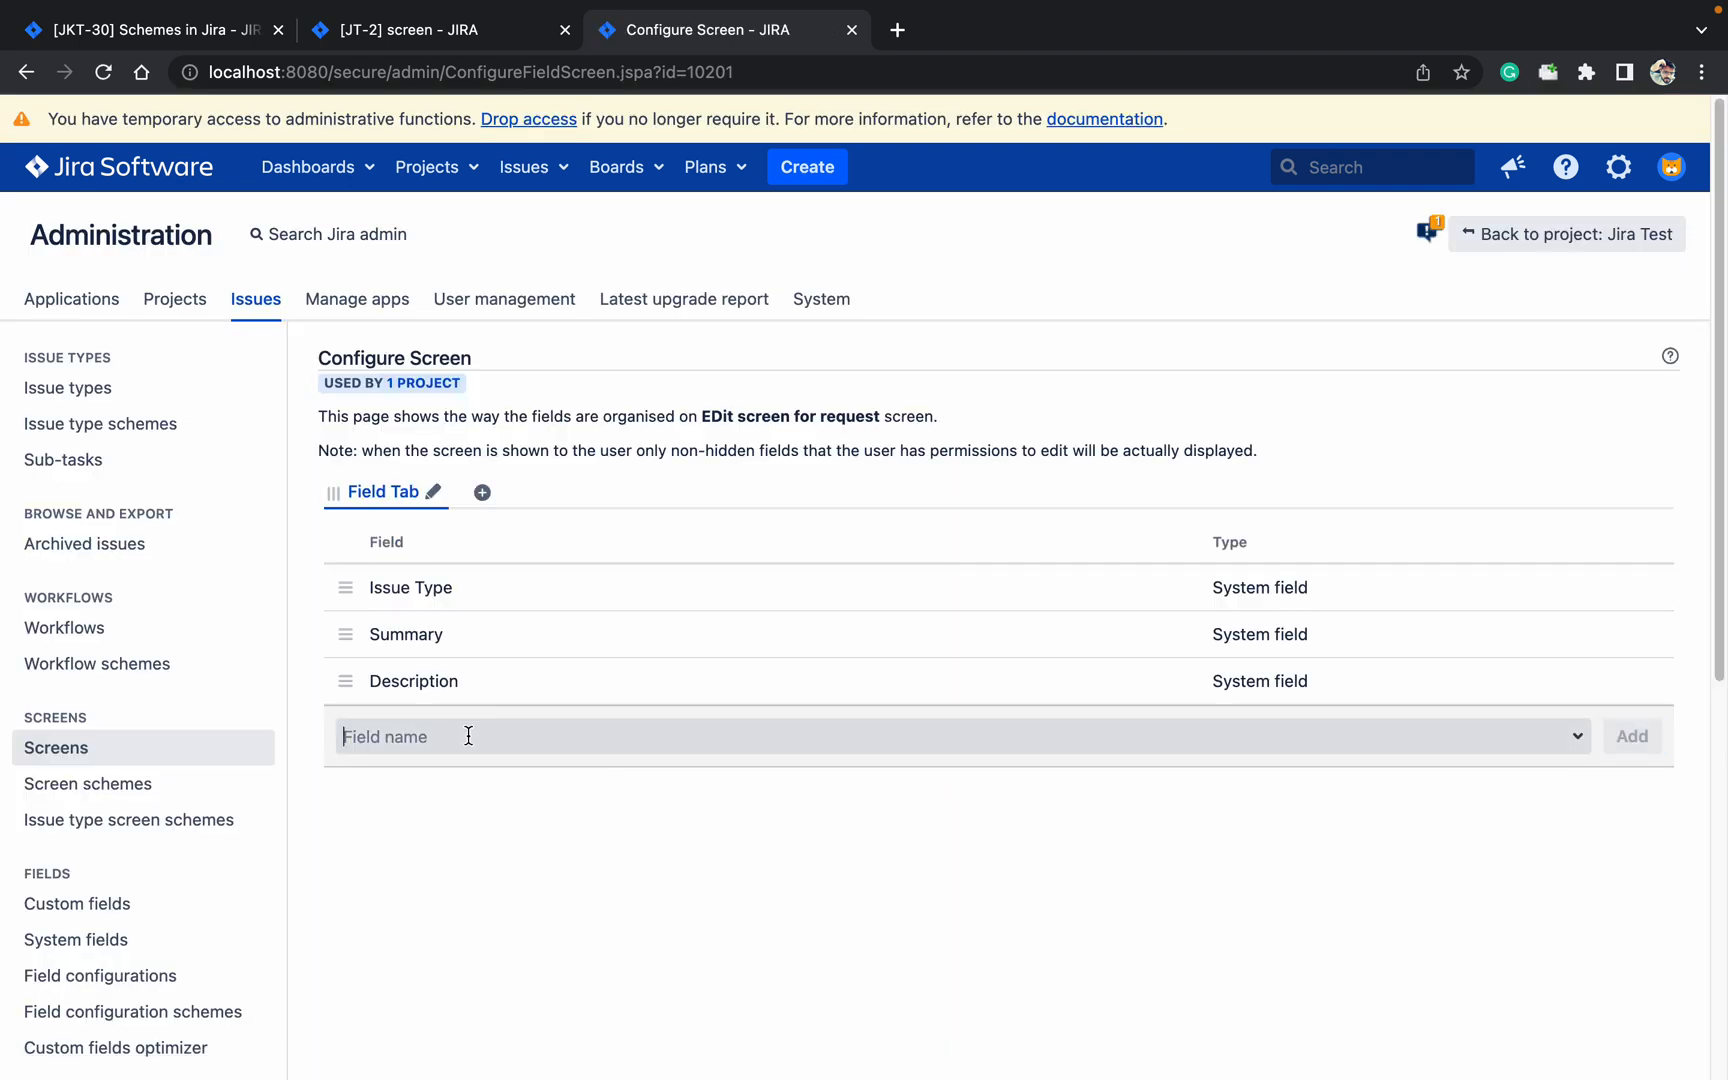
{"action": "type", "text": "pri"}
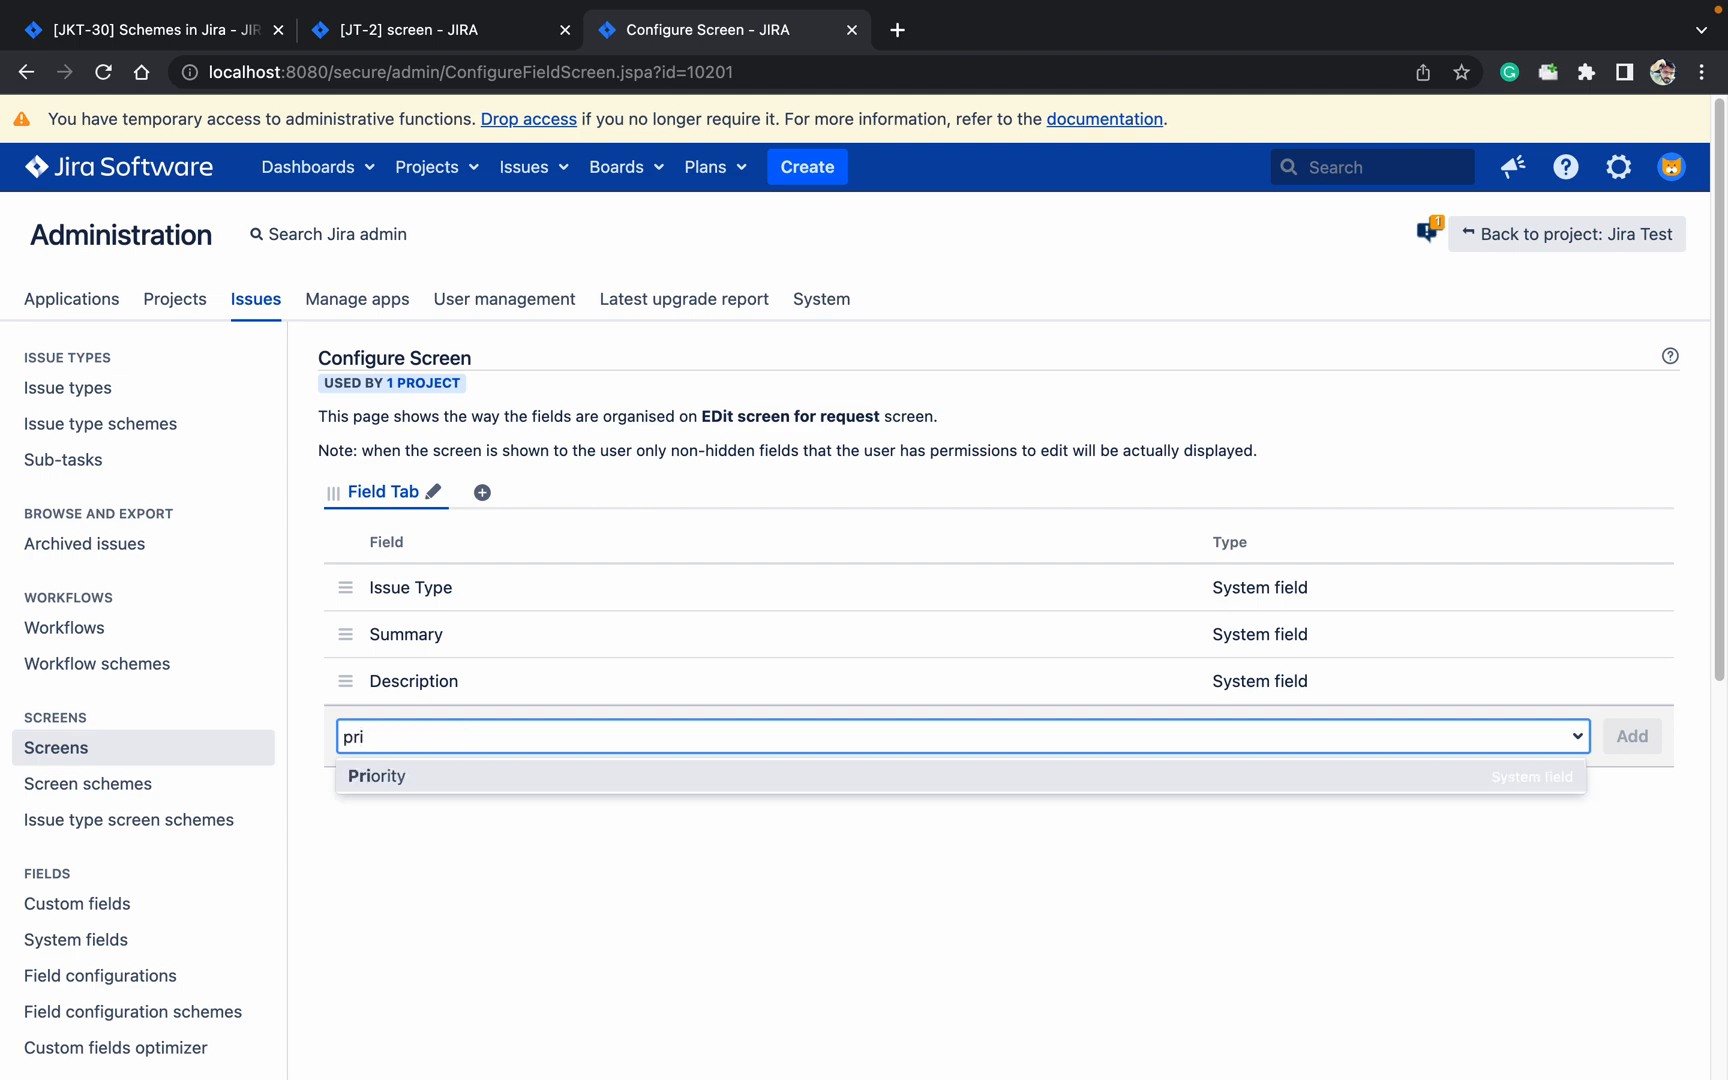
{"action": "left_click", "coordinate": [377, 776]}
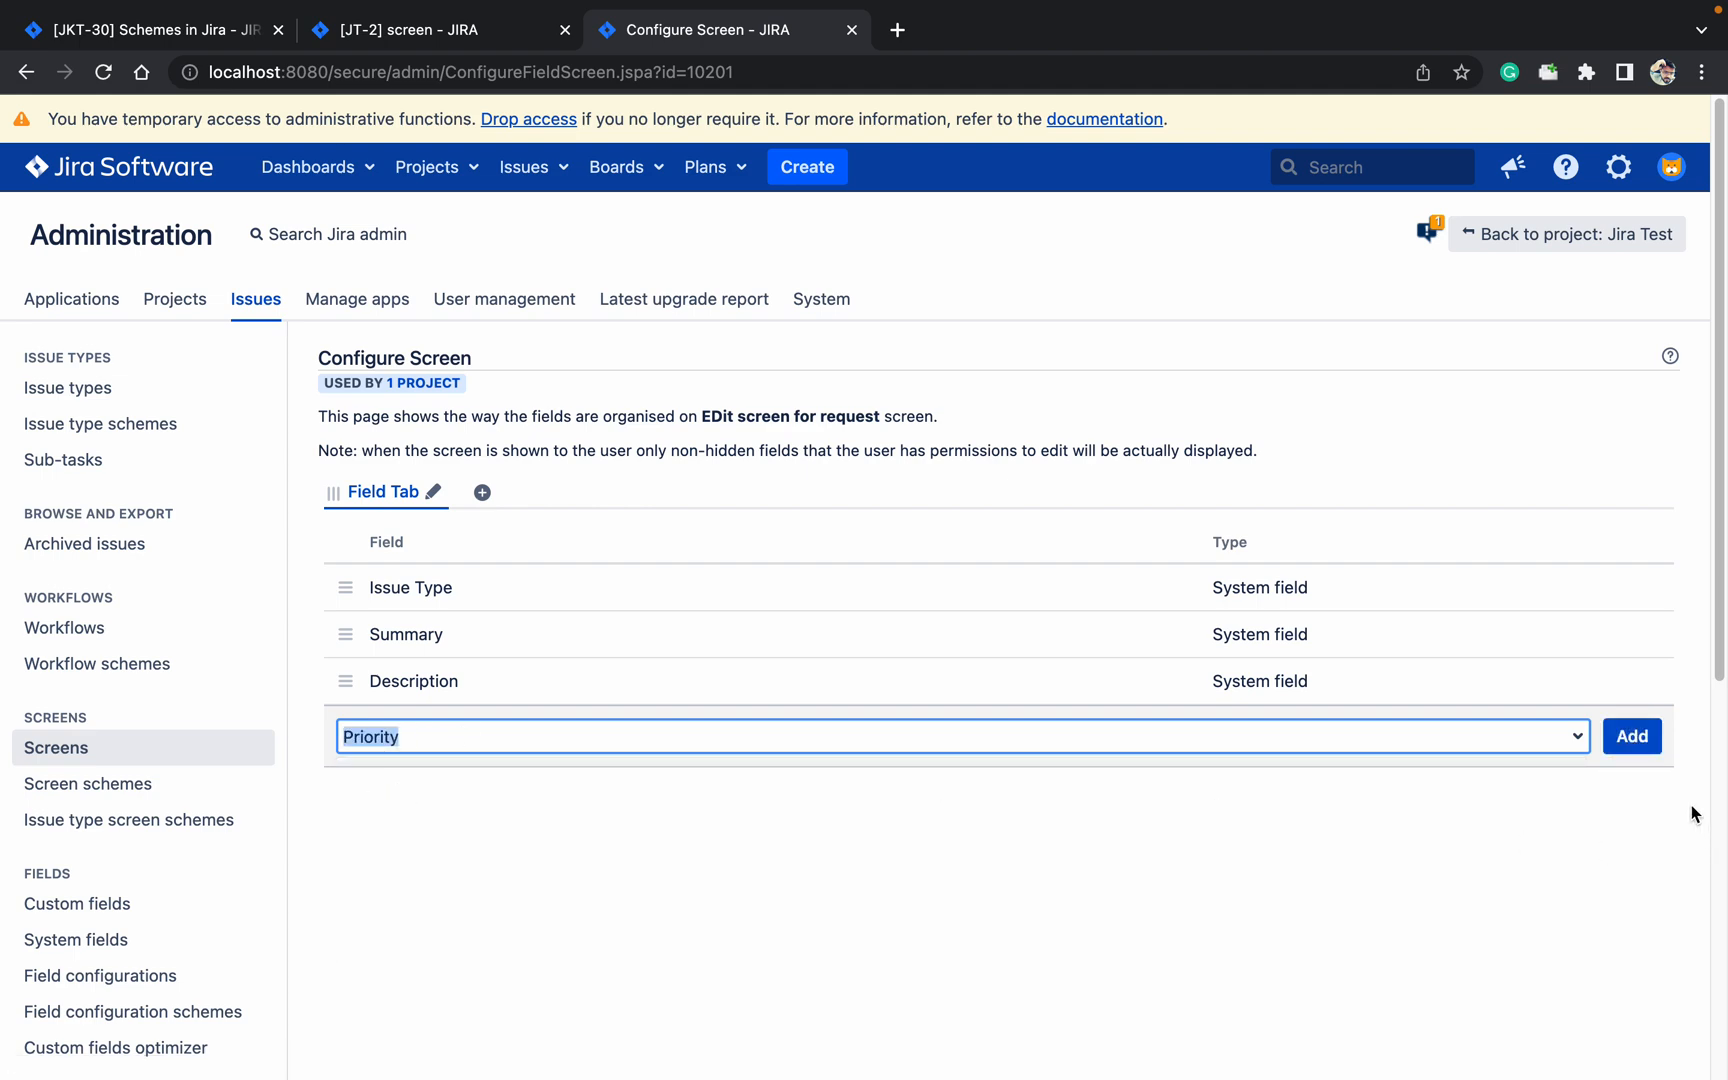
{"action": "left_click", "coordinate": [1626, 744]}
{"action": "left_click", "coordinate": [405, 29]}
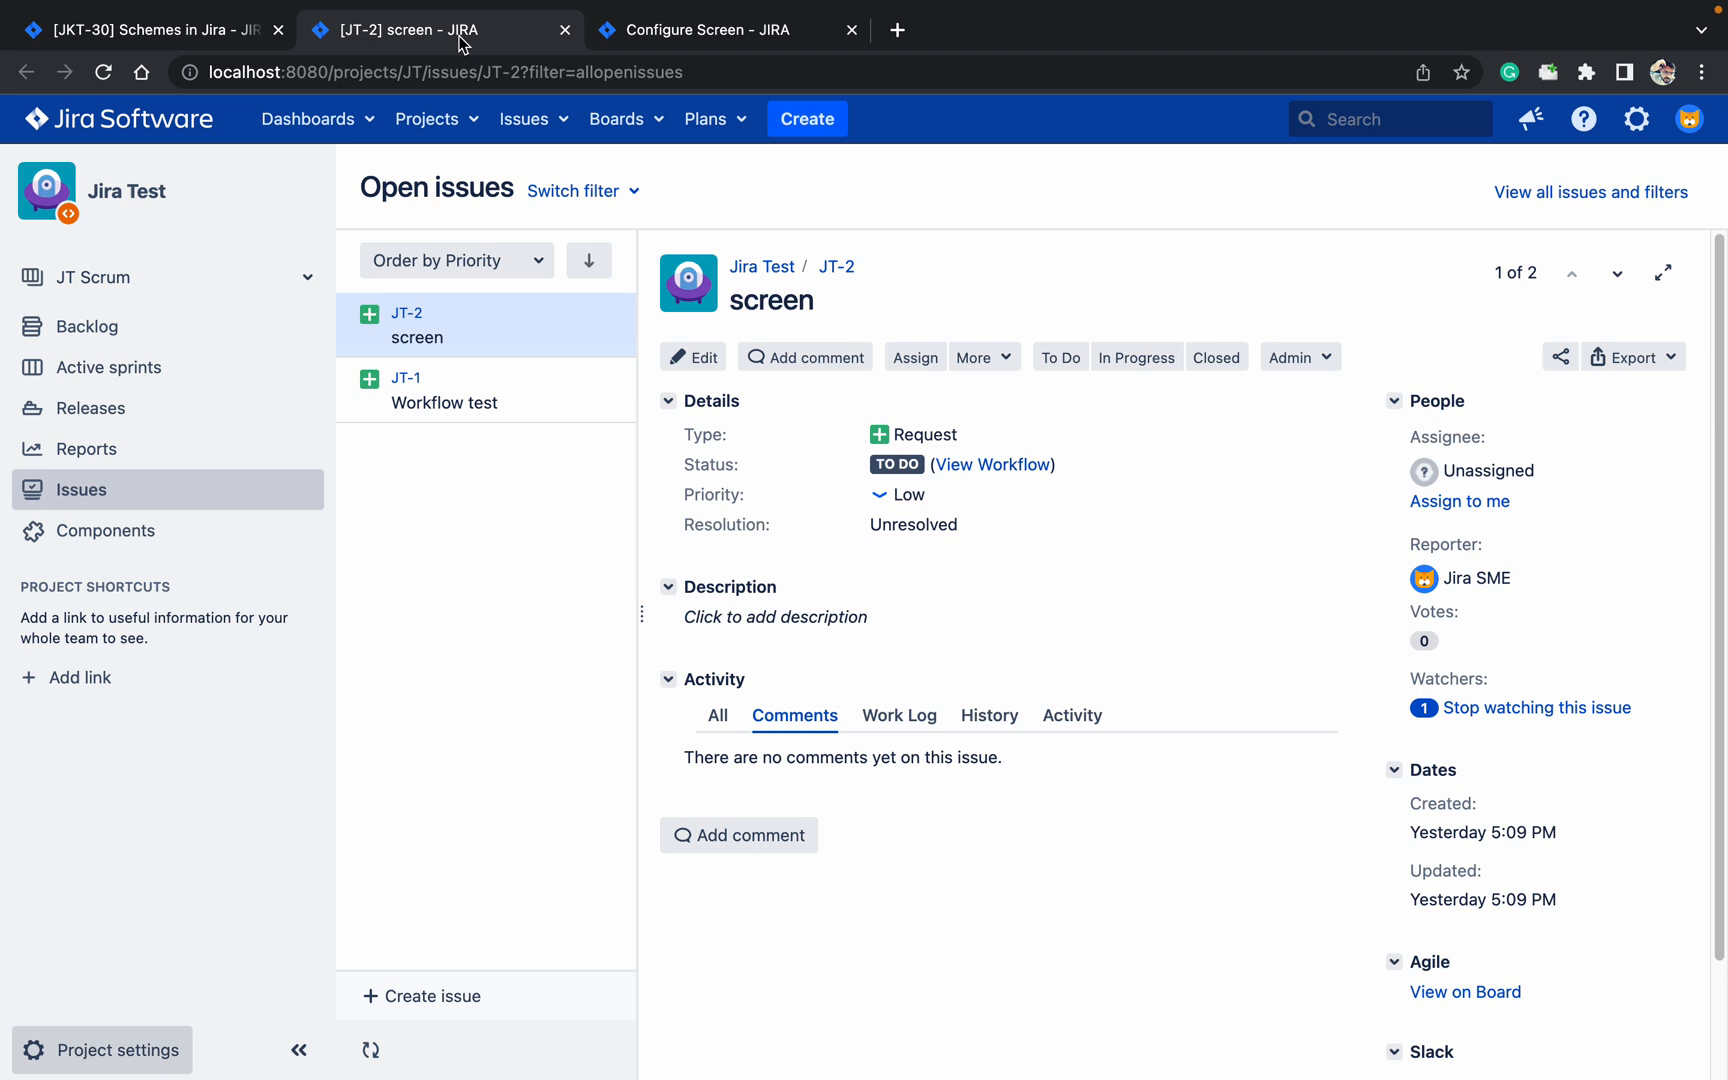
{"action": "left_click", "coordinate": [434, 69]}
{"action": "key", "text": "Return"}
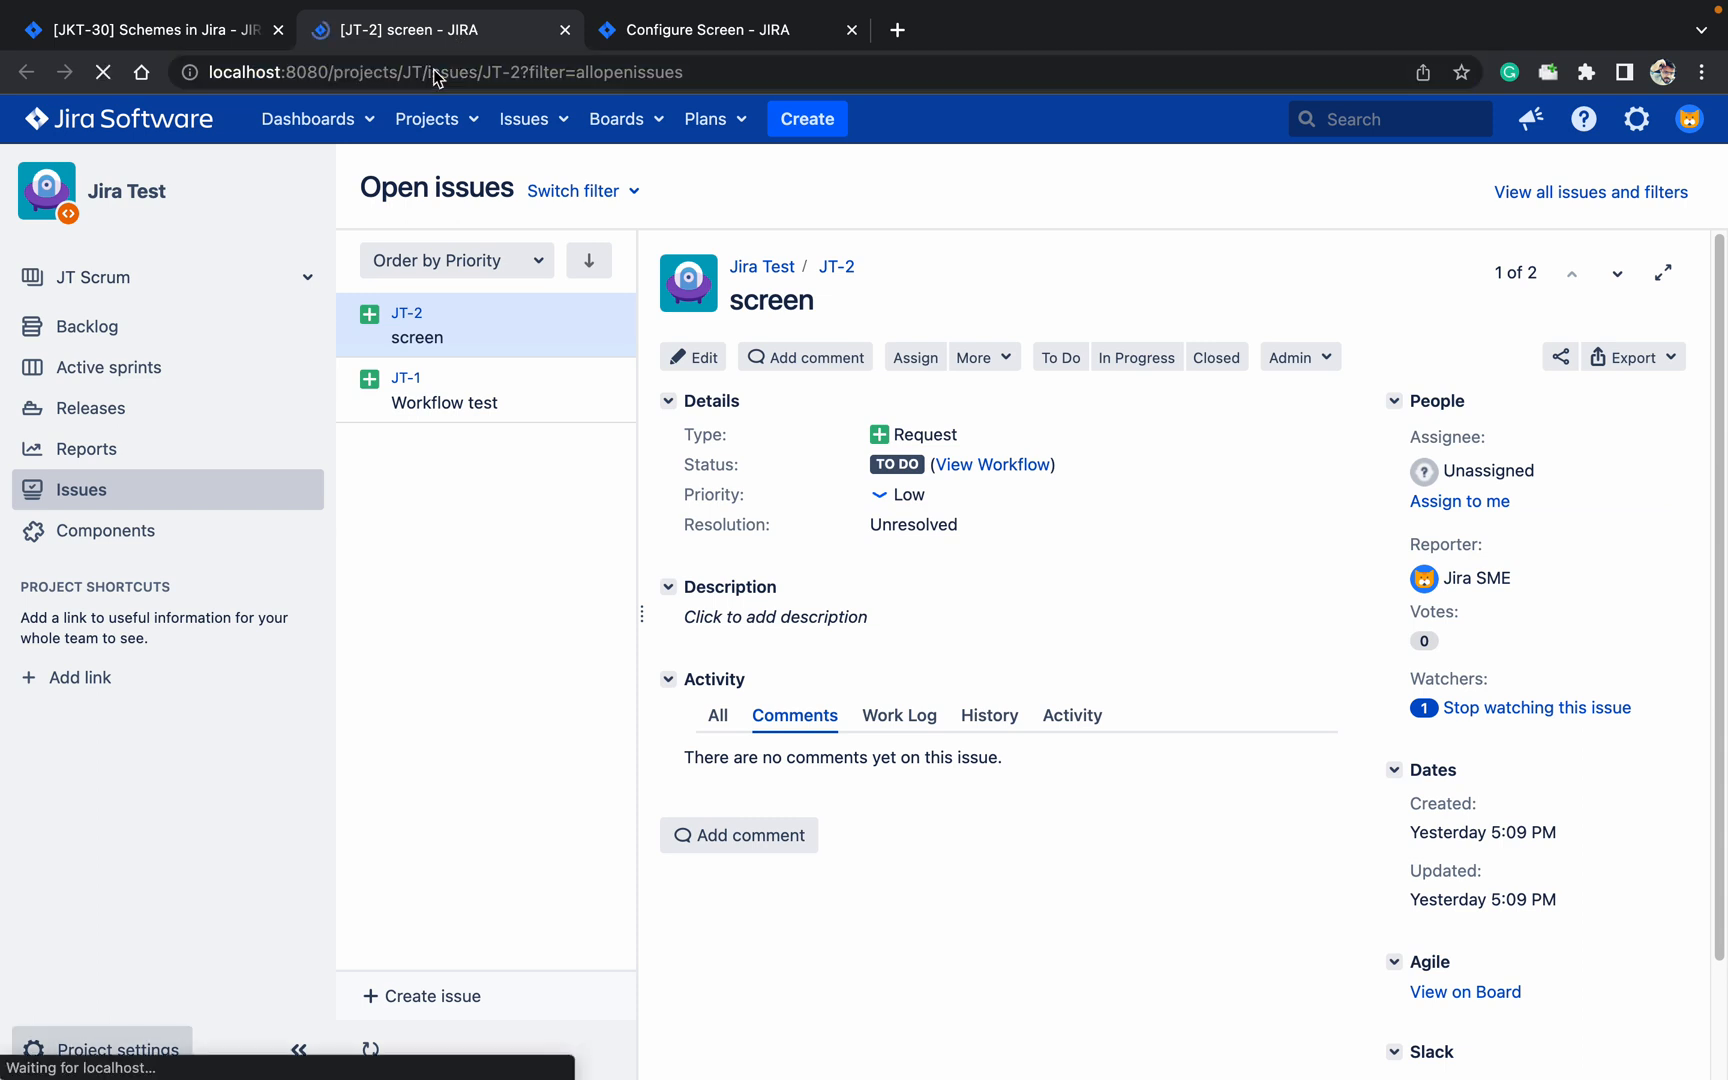
{"action": "mouse_move", "coordinate": [908, 541]}
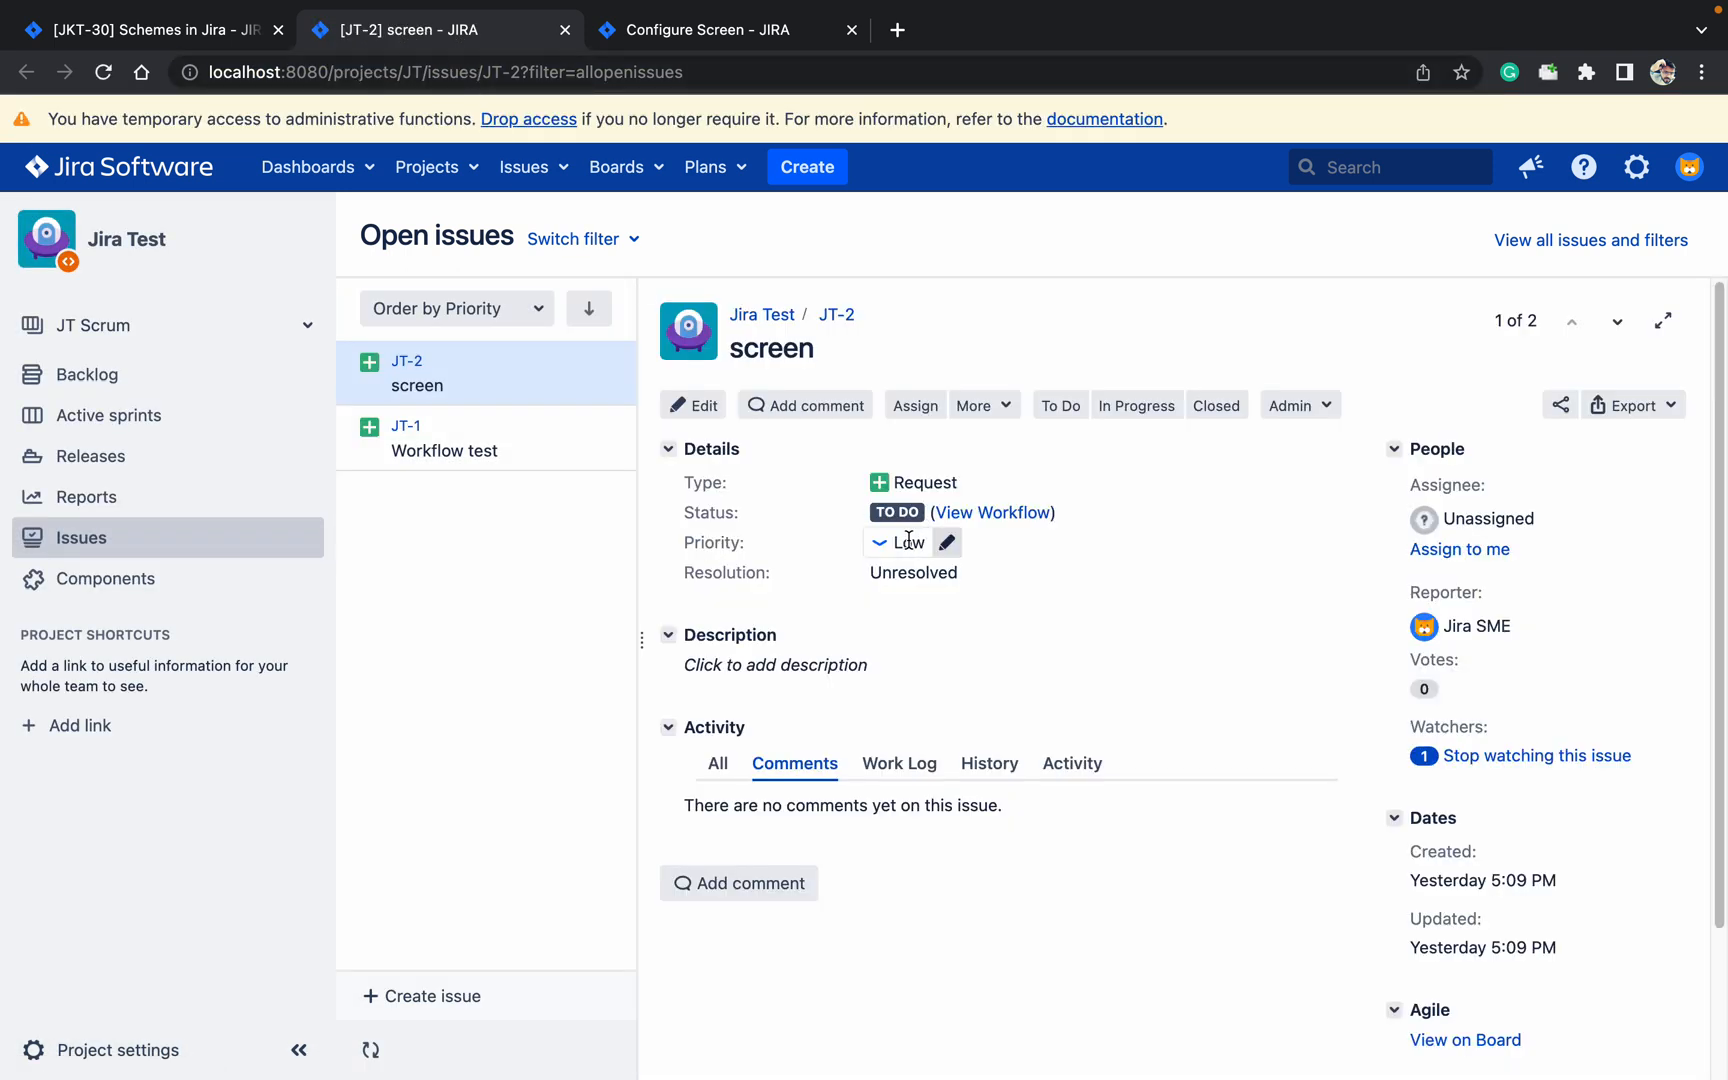
{"action": "left_click", "coordinate": [940, 548]}
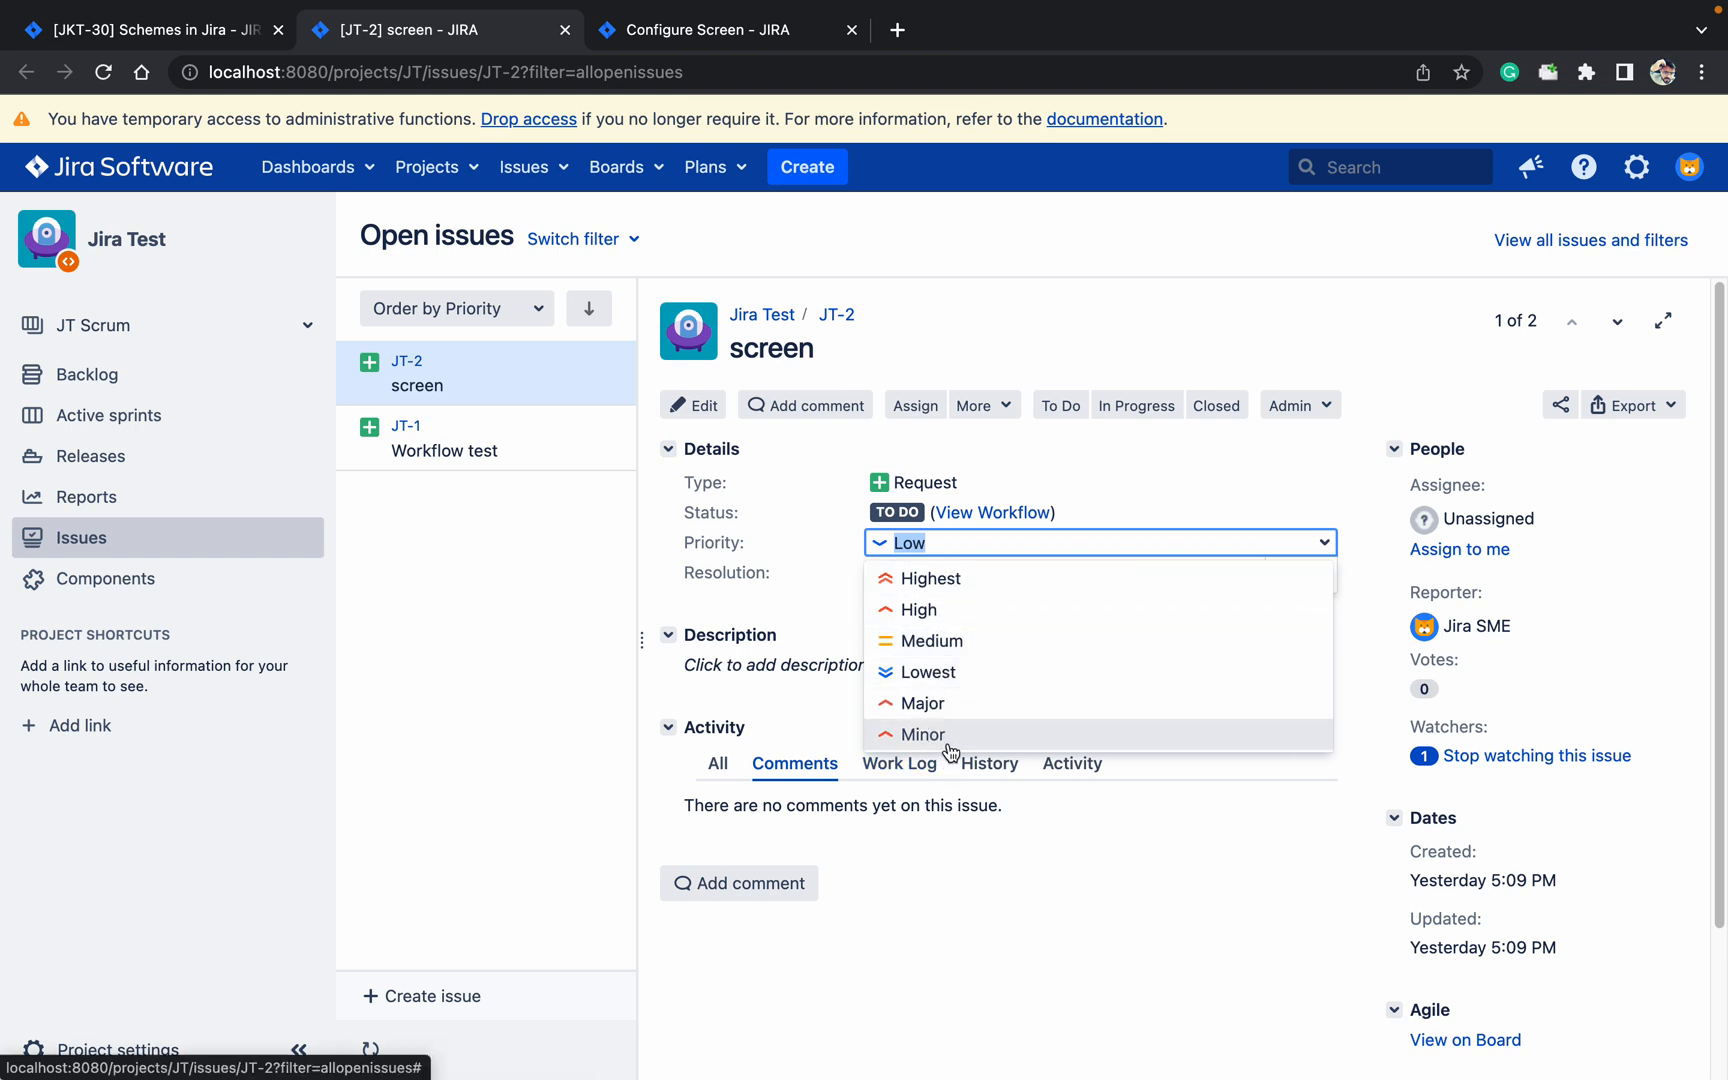
{"action": "left_click", "coordinate": [1033, 287]}
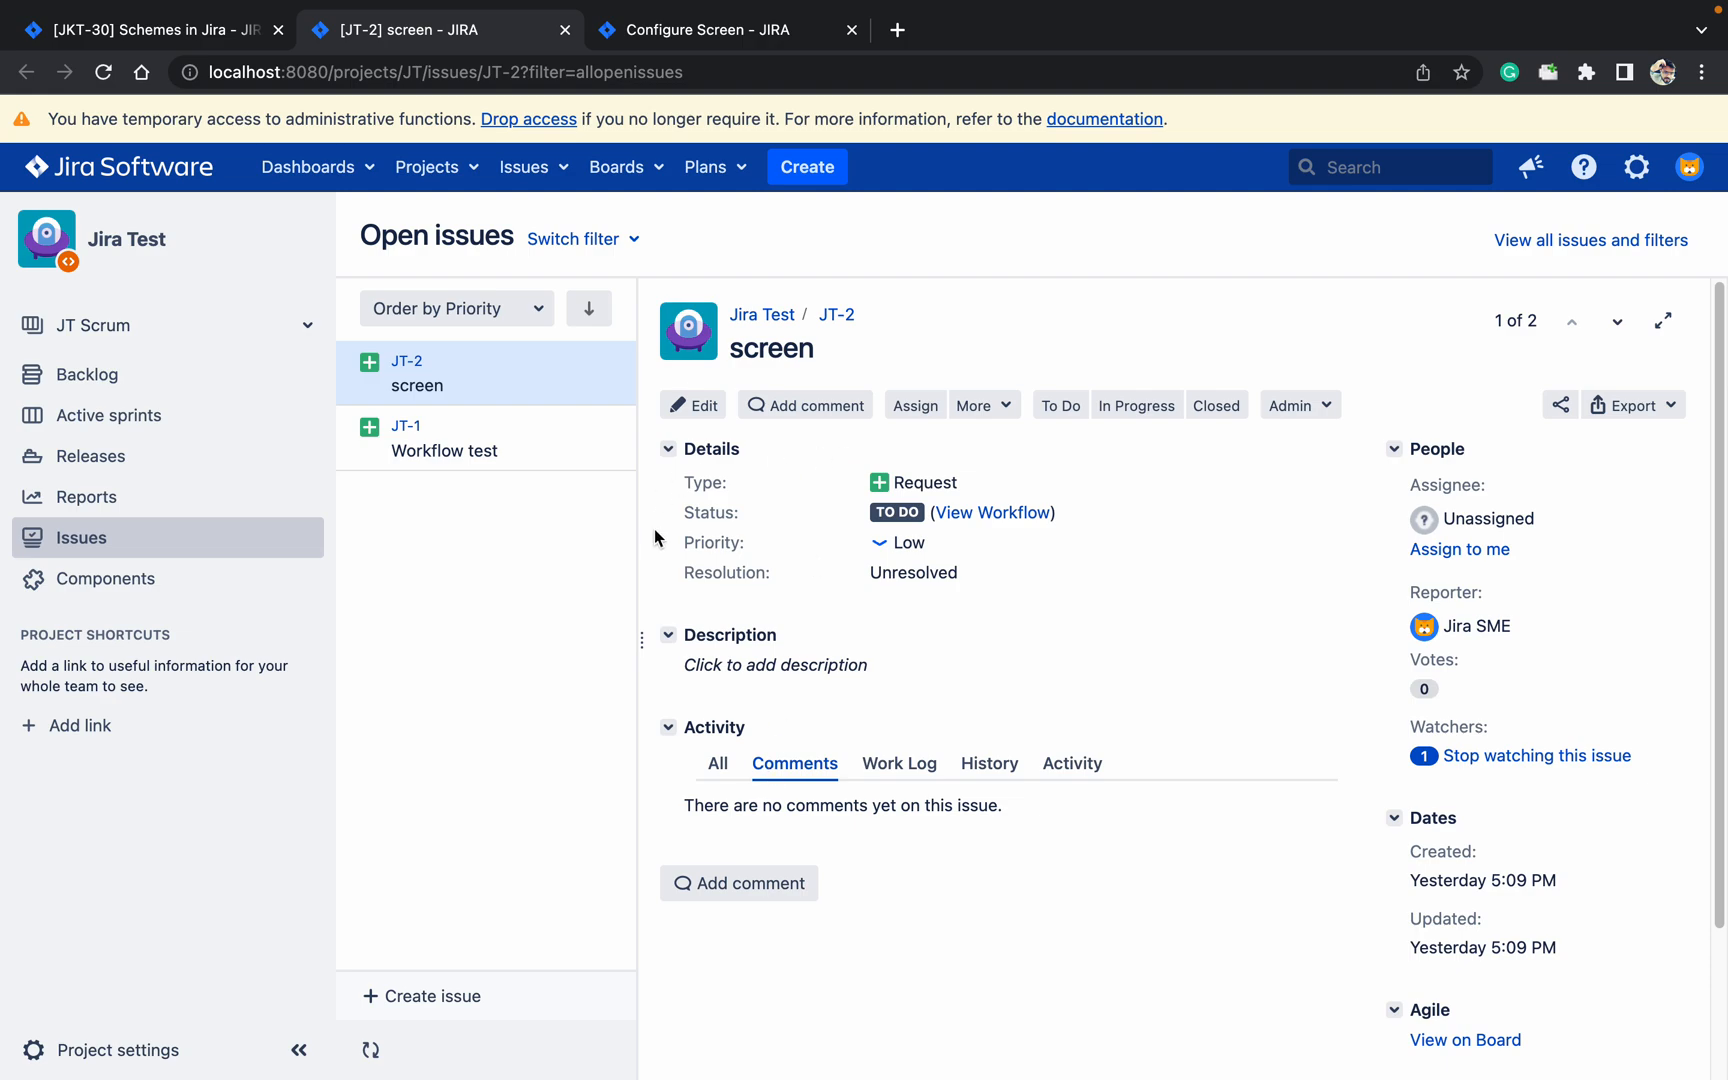
Step: Go from Jira Test's Default priority scheme to the administration list of priority schemes
{"action": "left_click", "coordinate": [119, 1049]}
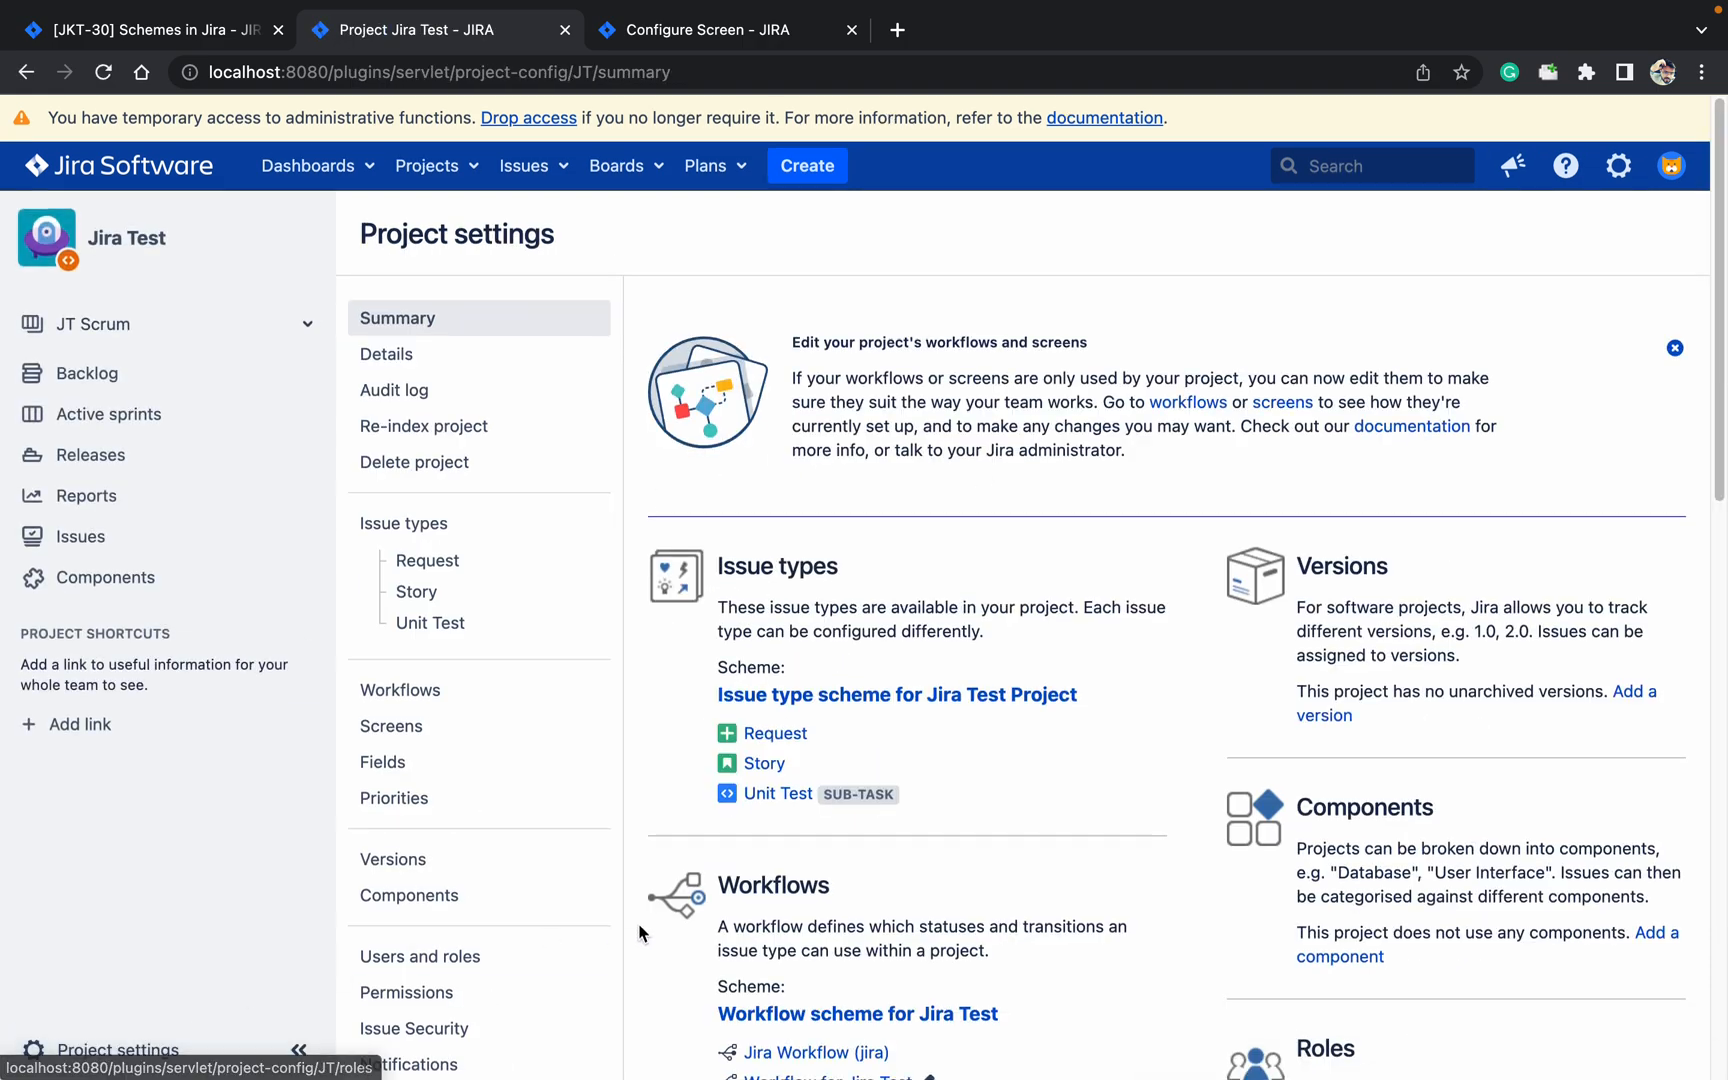
{"action": "scroll", "coordinate": [649, 810], "scroll_direction": "down", "scroll_amount": 10}
{"action": "scroll", "coordinate": [730, 831], "scroll_direction": "down", "scroll_amount": 5}
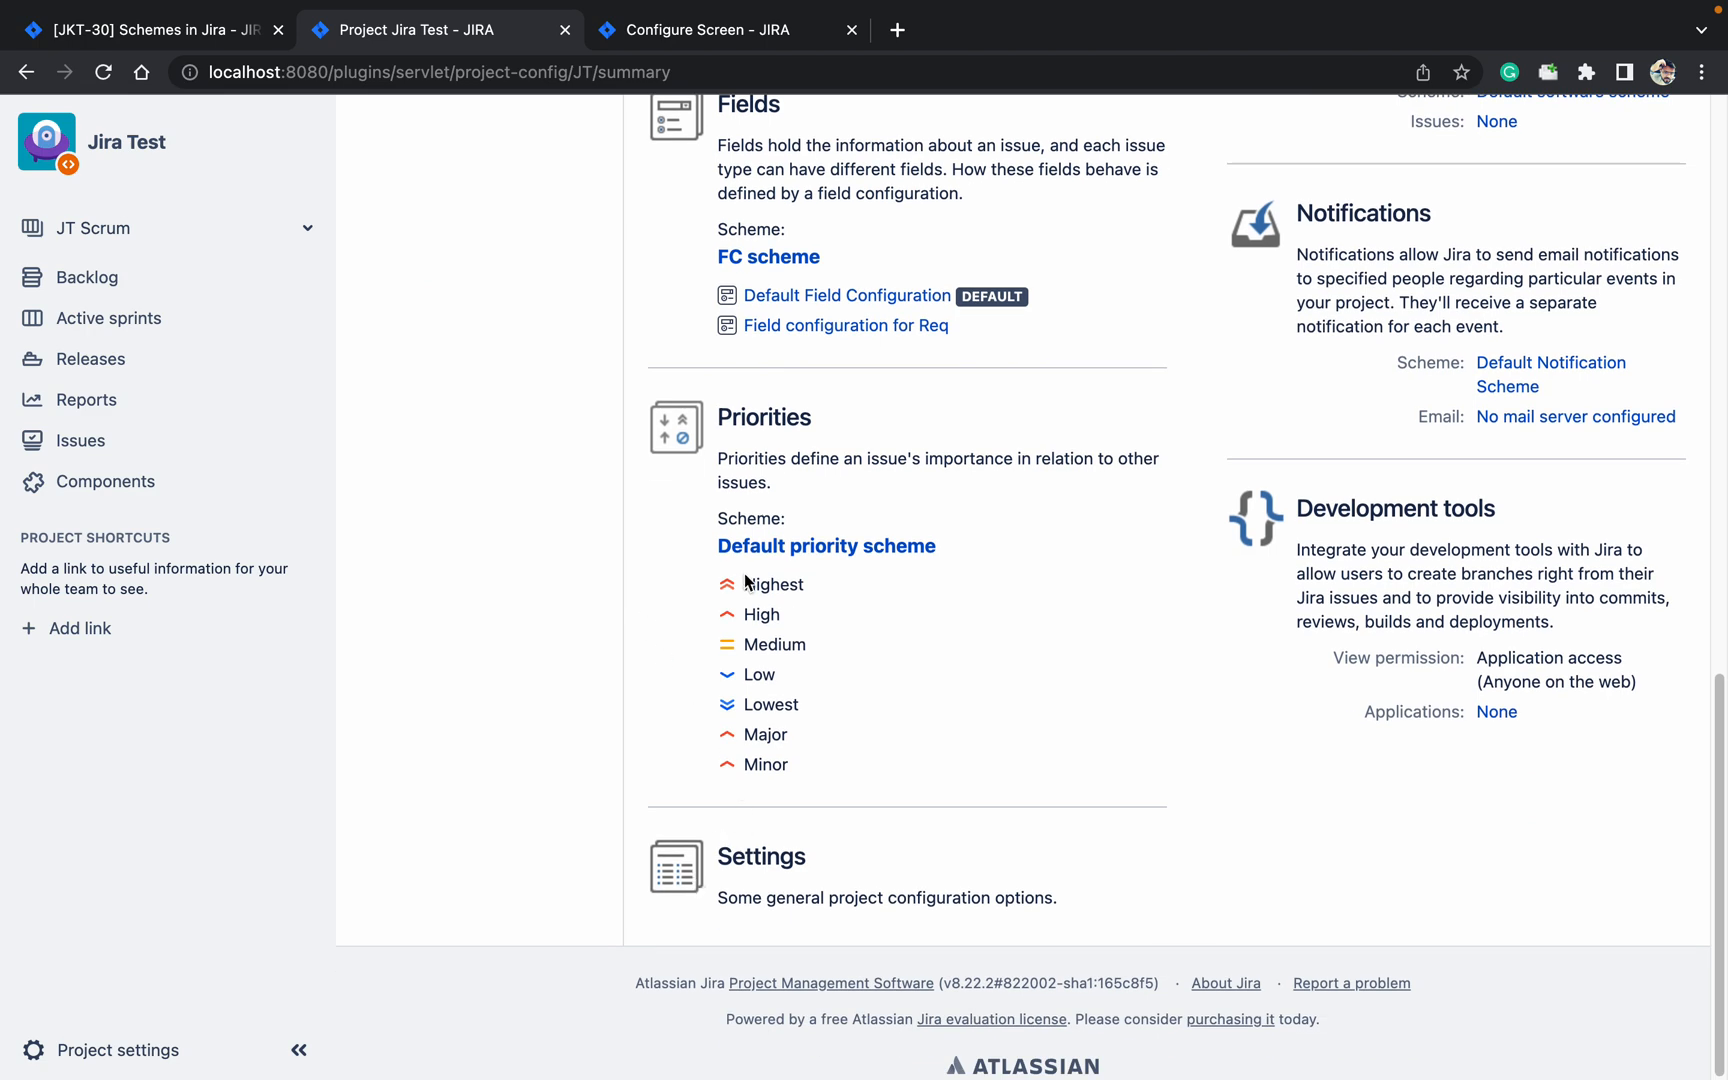
{"action": "left_click", "coordinate": [784, 547]}
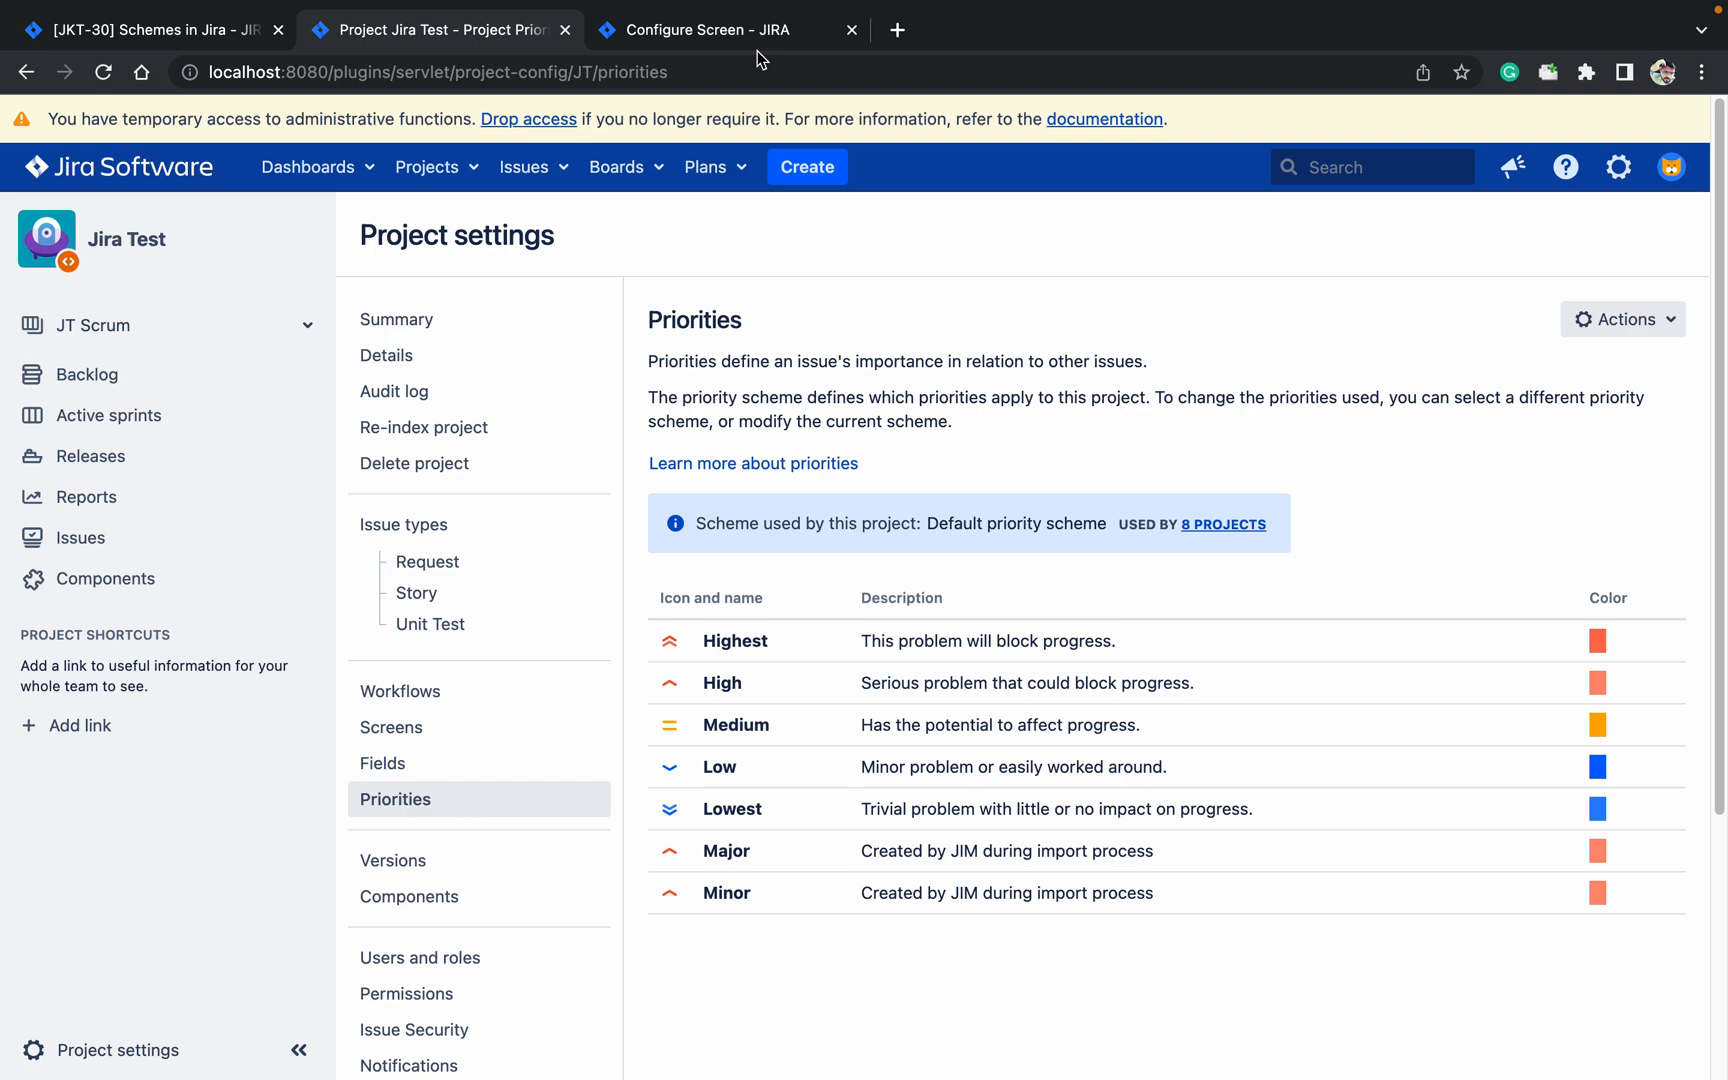
{"action": "left_click", "coordinate": [708, 30]}
{"action": "scroll", "coordinate": [229, 891], "scroll_direction": "down", "scroll_amount": 10}
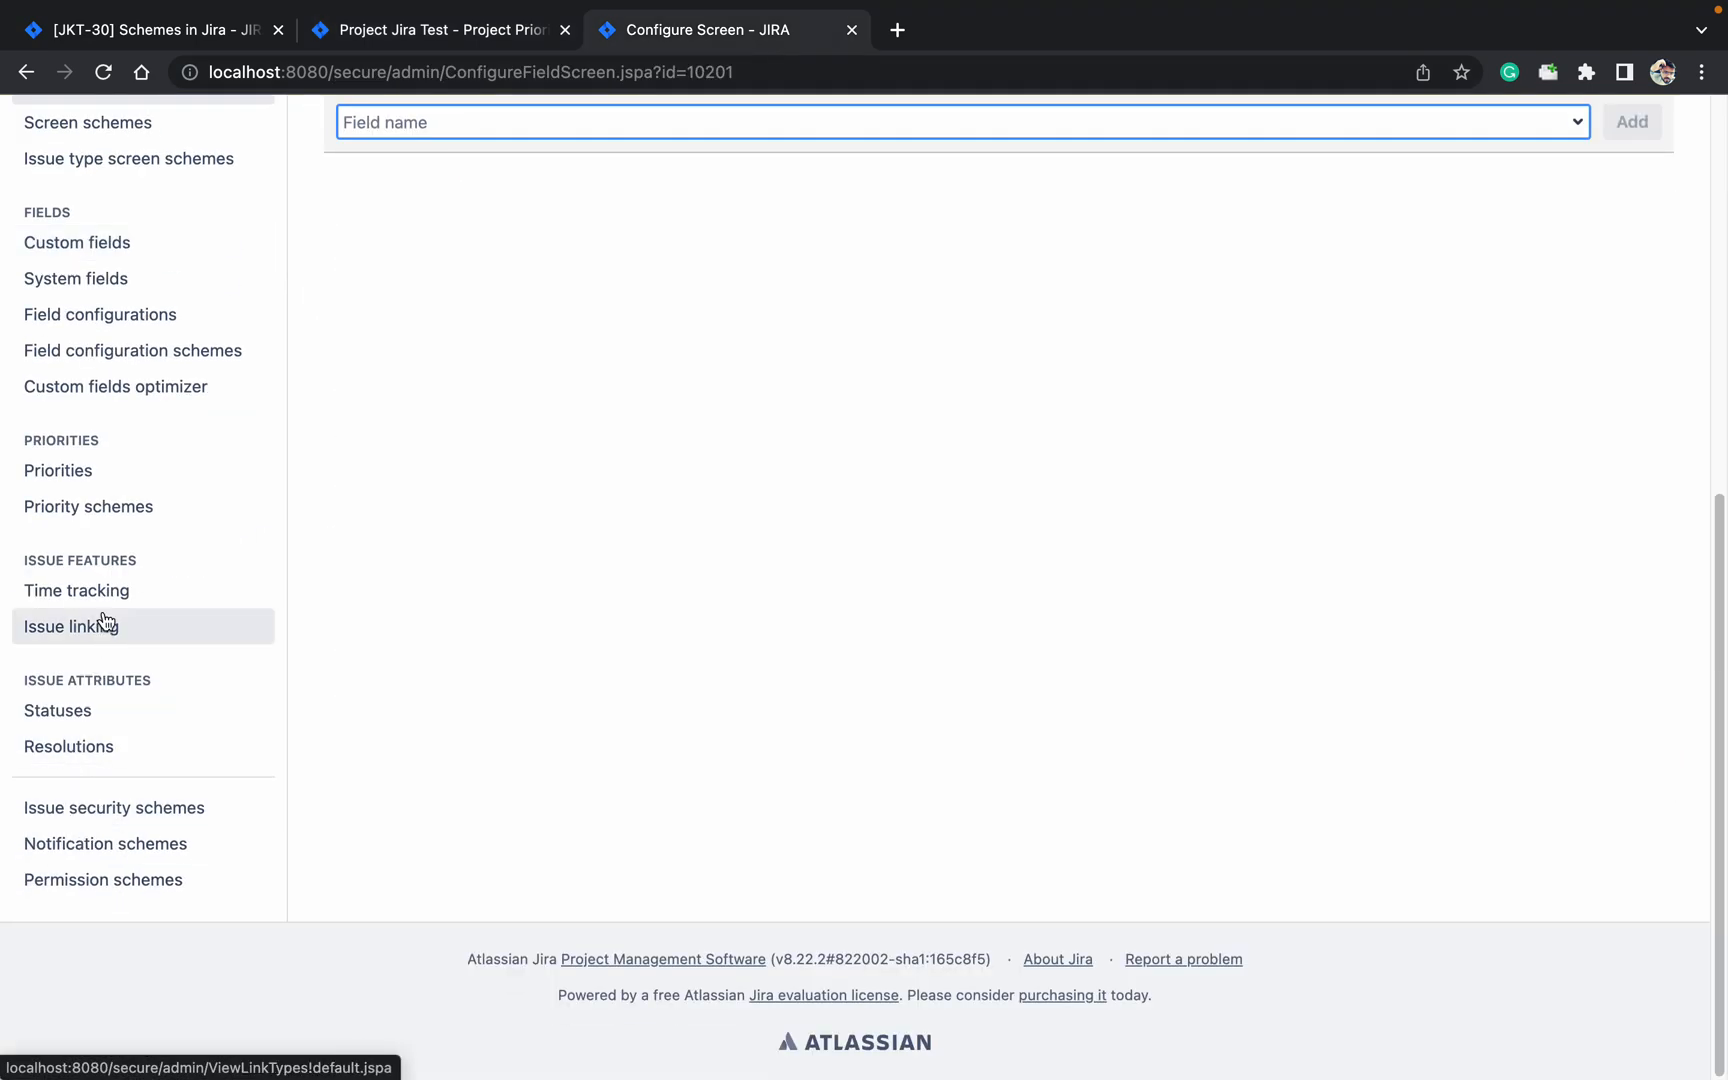
{"action": "left_click", "coordinate": [100, 513]}
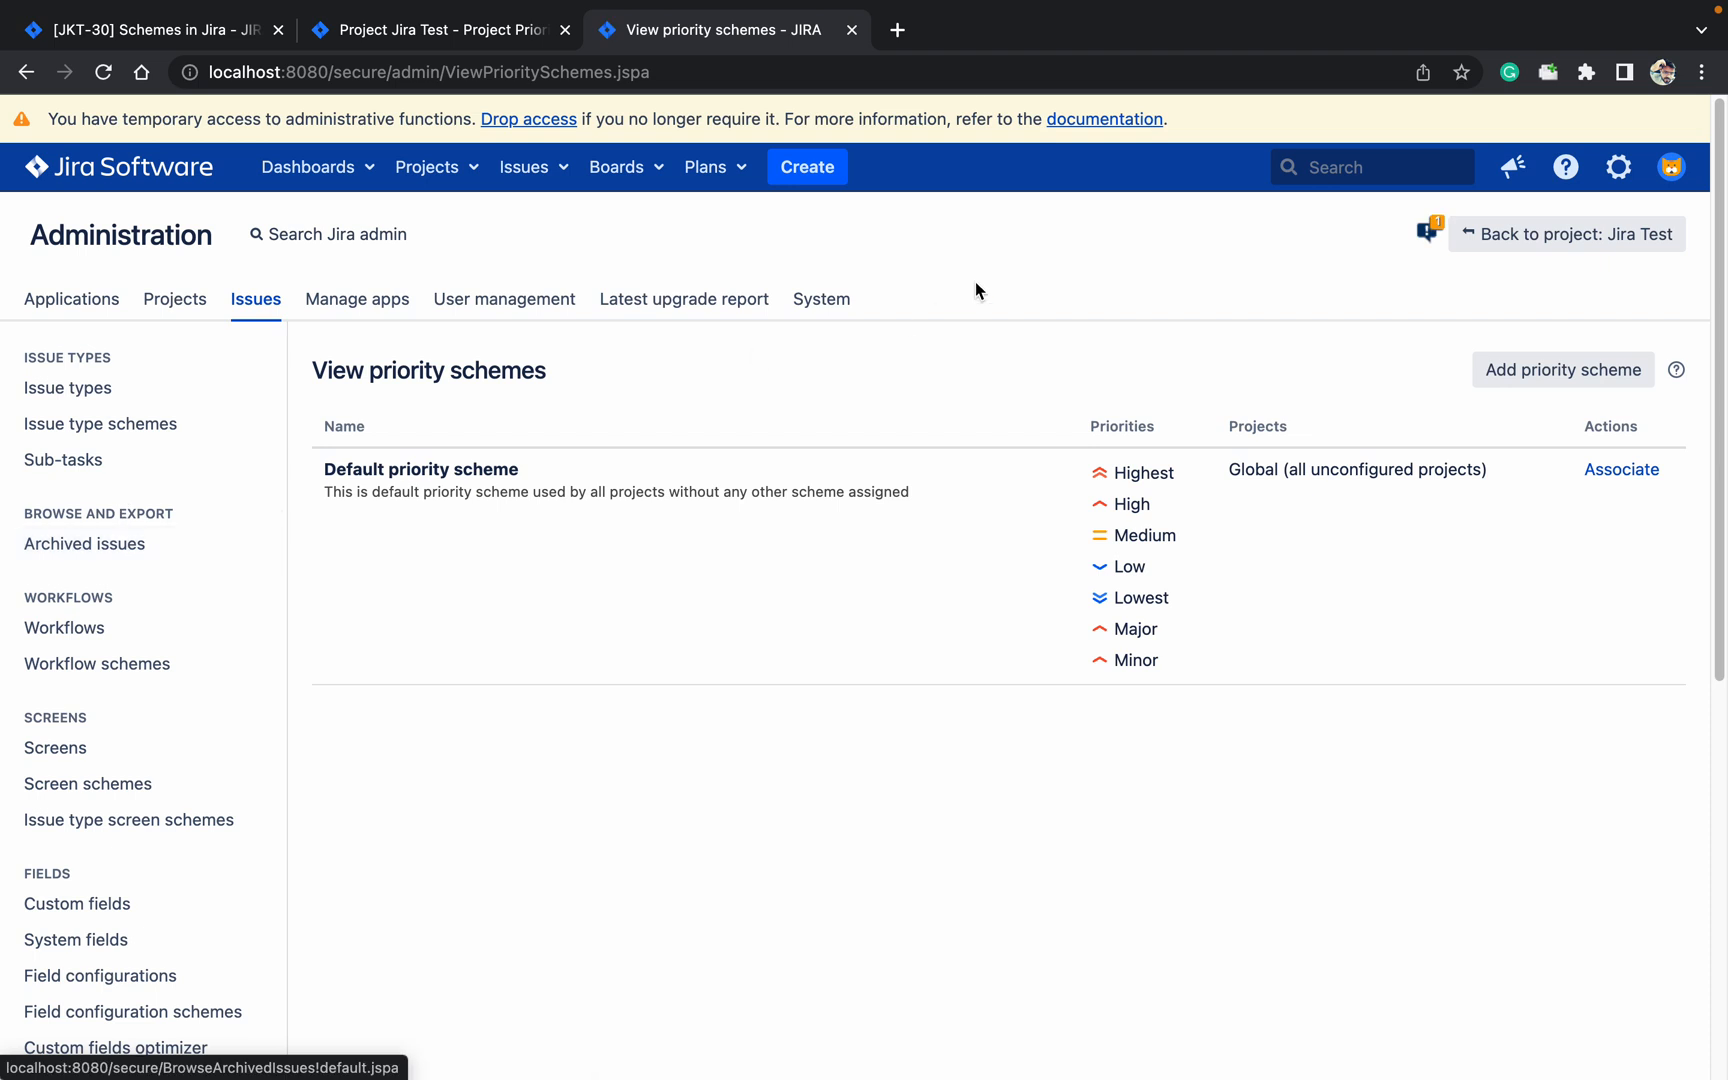
Step: Create 'Priority Scheme' with Major and Minor selected and Minor as the default priority
{"action": "left_click", "coordinate": [1532, 374]}
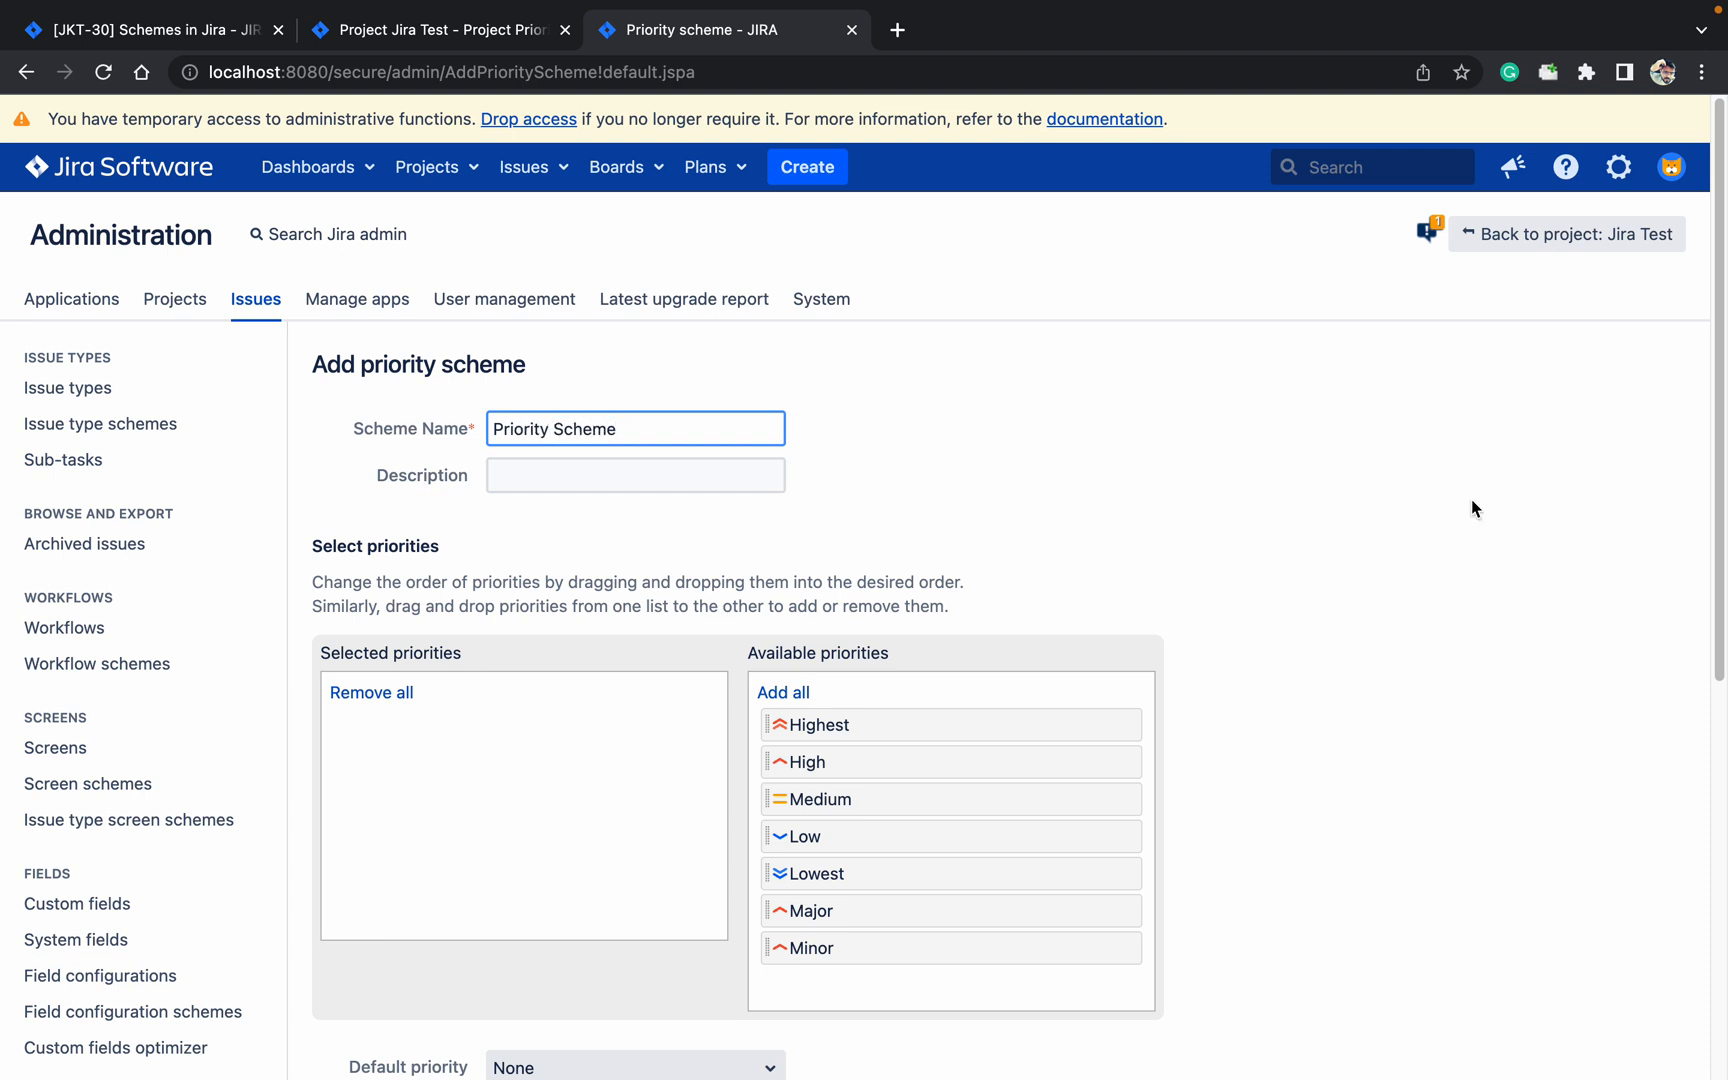
{"action": "left_click_drag", "start_coordinate": [810, 910], "coordinate": [527, 865]}
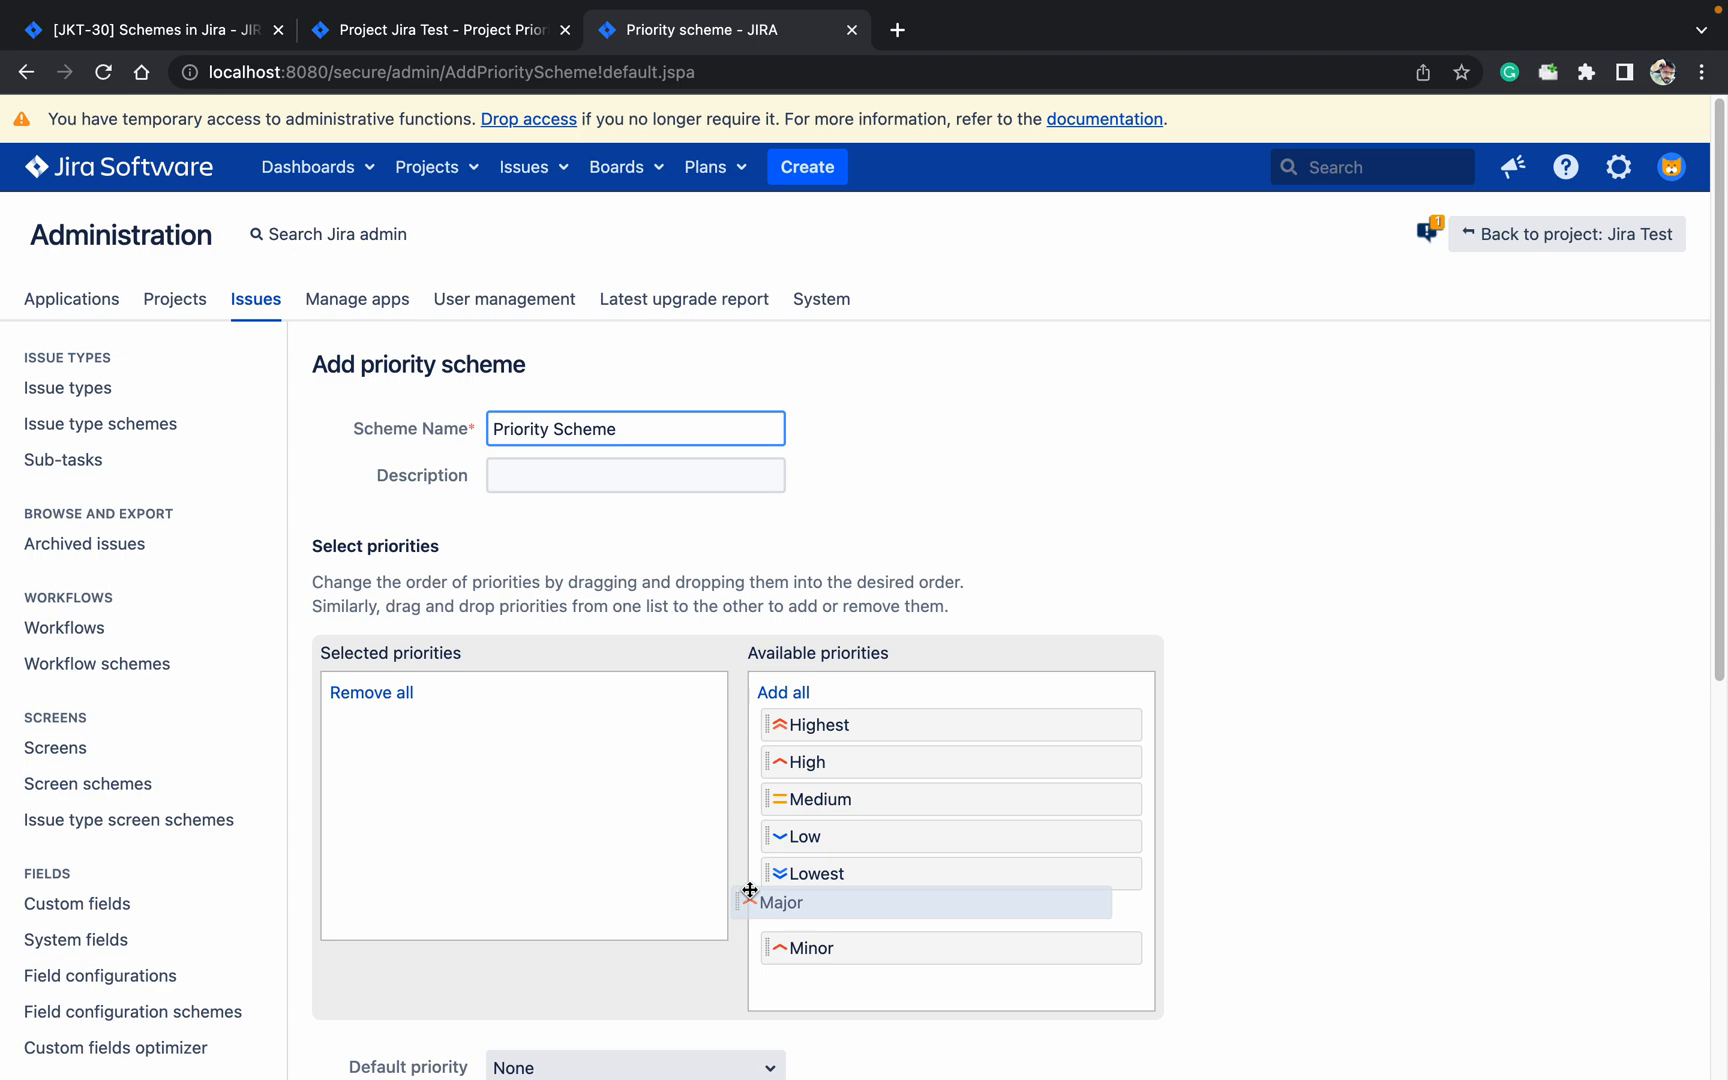
{"action": "left_click_drag", "start_coordinate": [824, 911], "coordinate": [513, 810]}
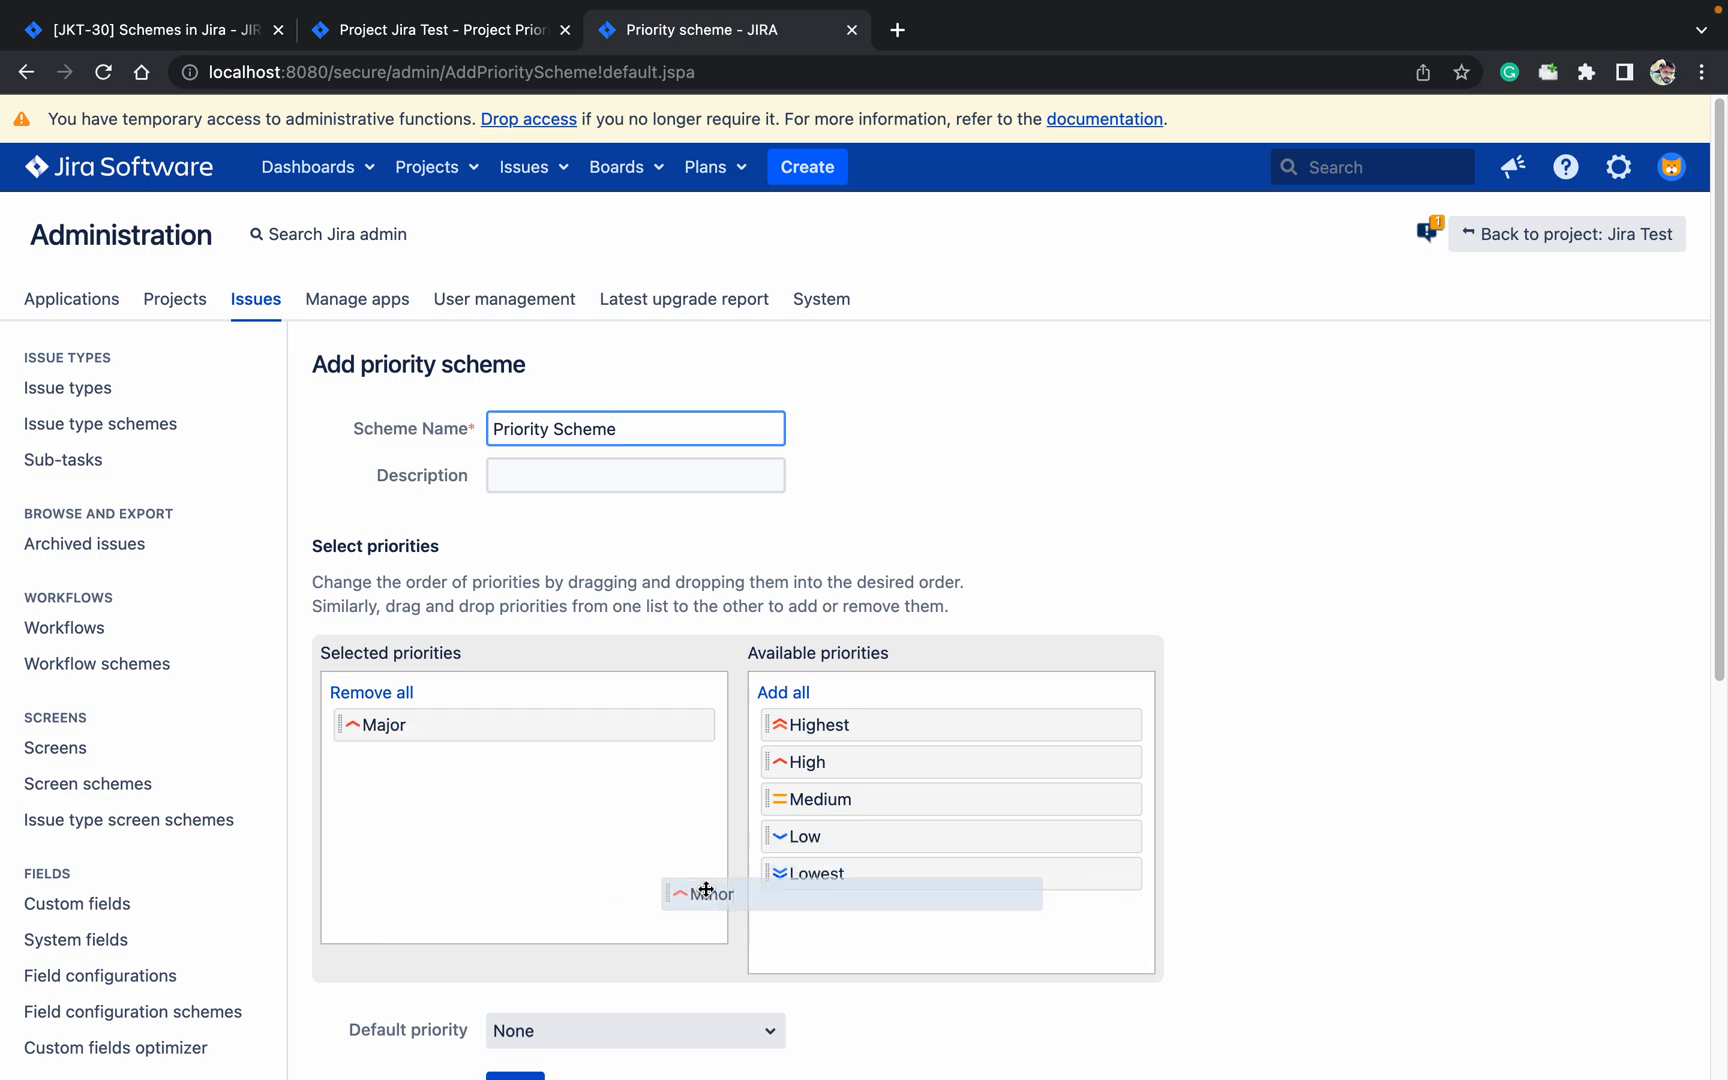
{"action": "scroll", "coordinate": [1080, 824], "scroll_direction": "down", "scroll_amount": 5}
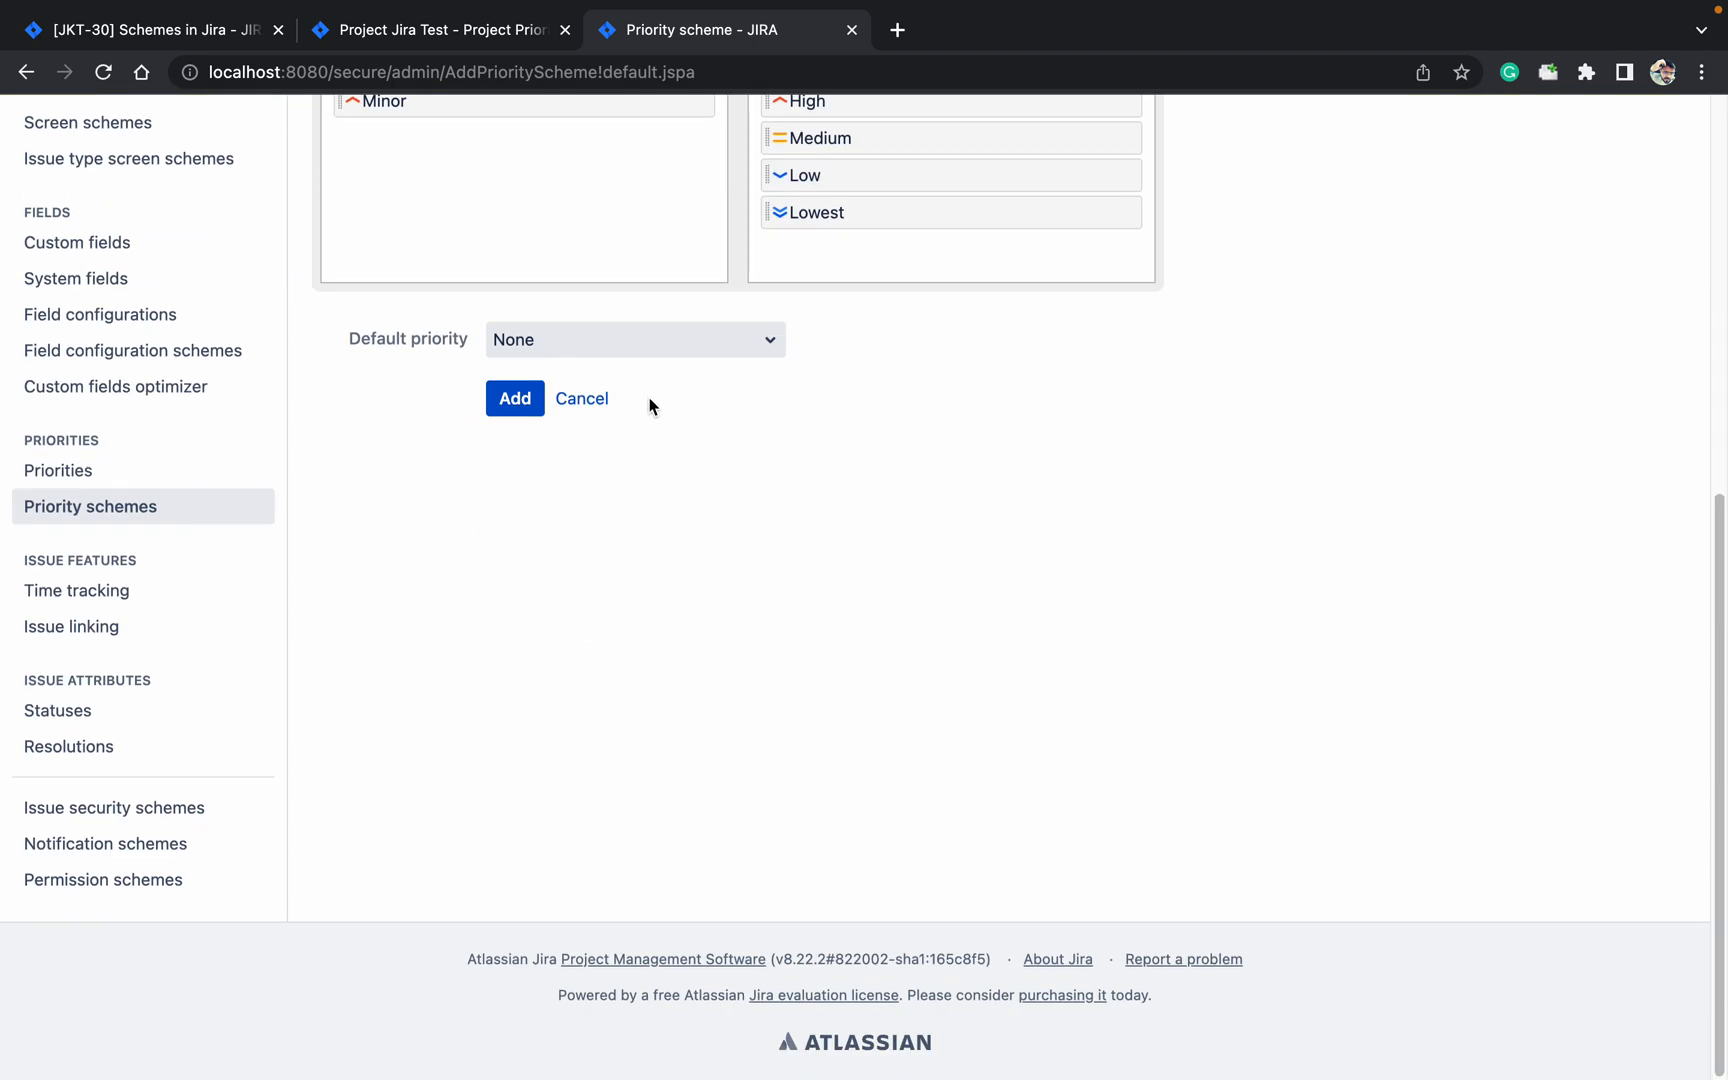
{"action": "left_click", "coordinate": [581, 339]}
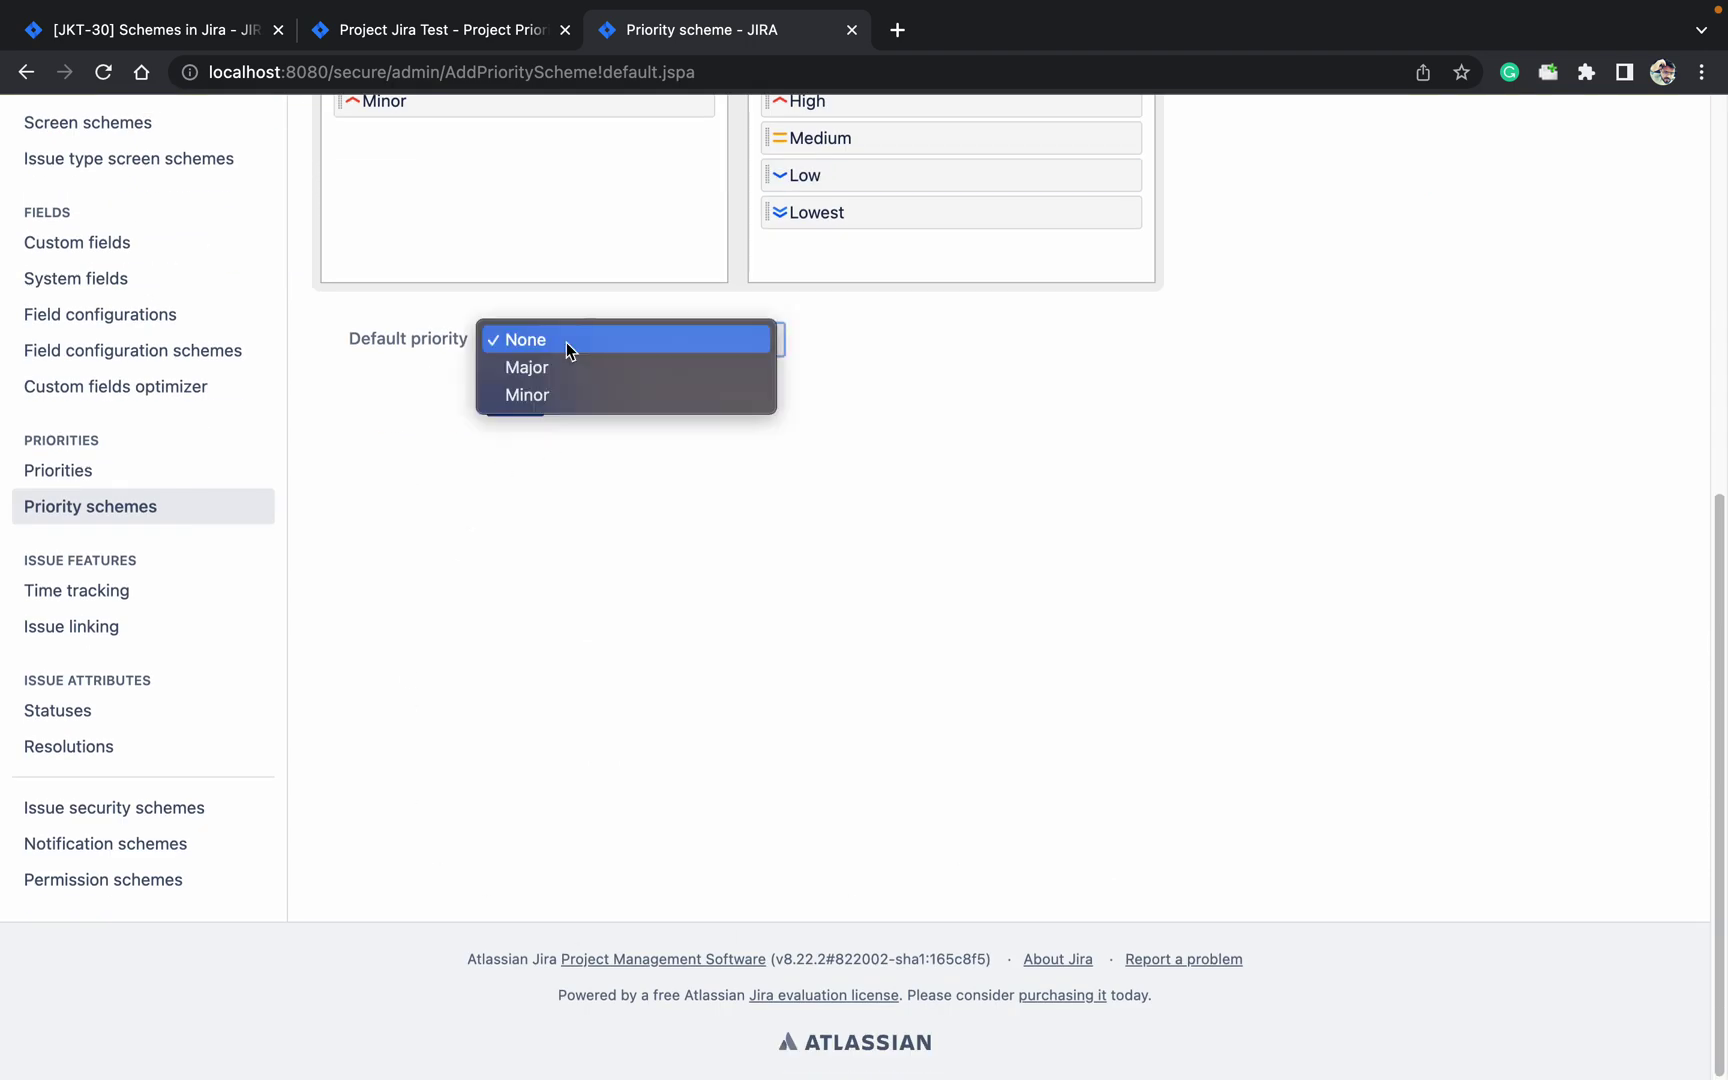
{"action": "left_click", "coordinate": [555, 396]}
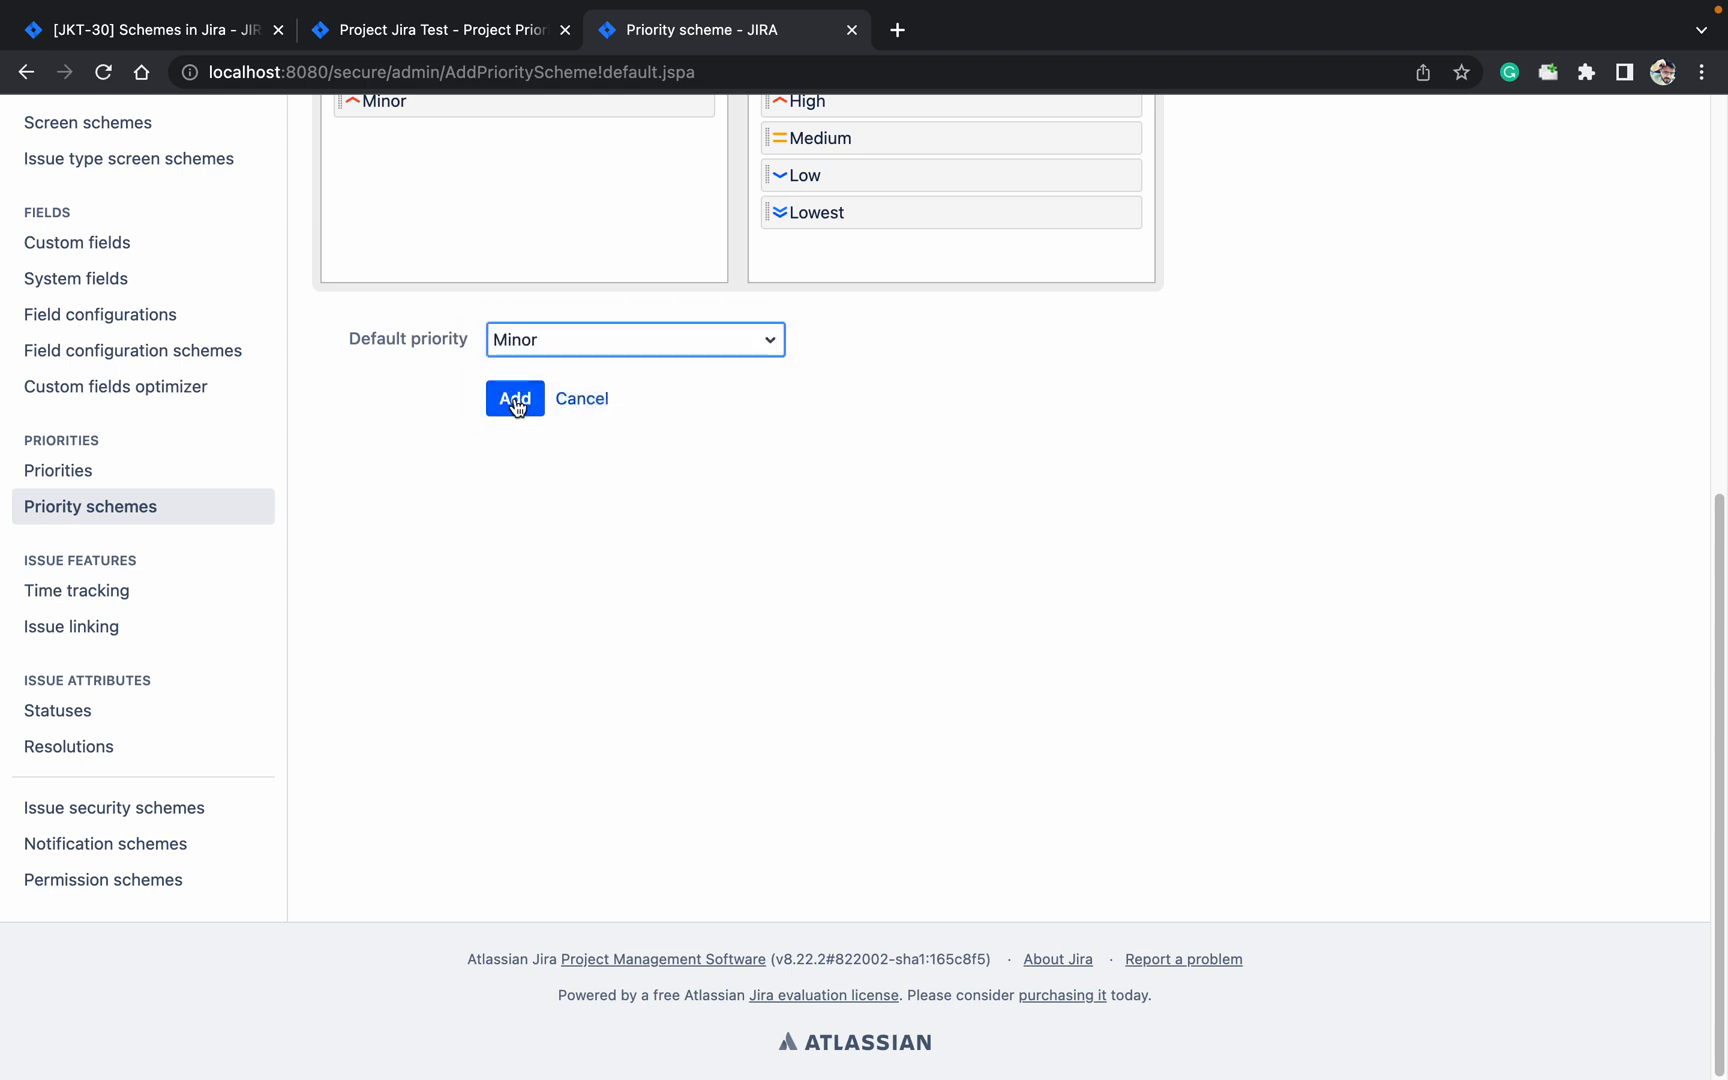
{"action": "left_click", "coordinate": [521, 400]}
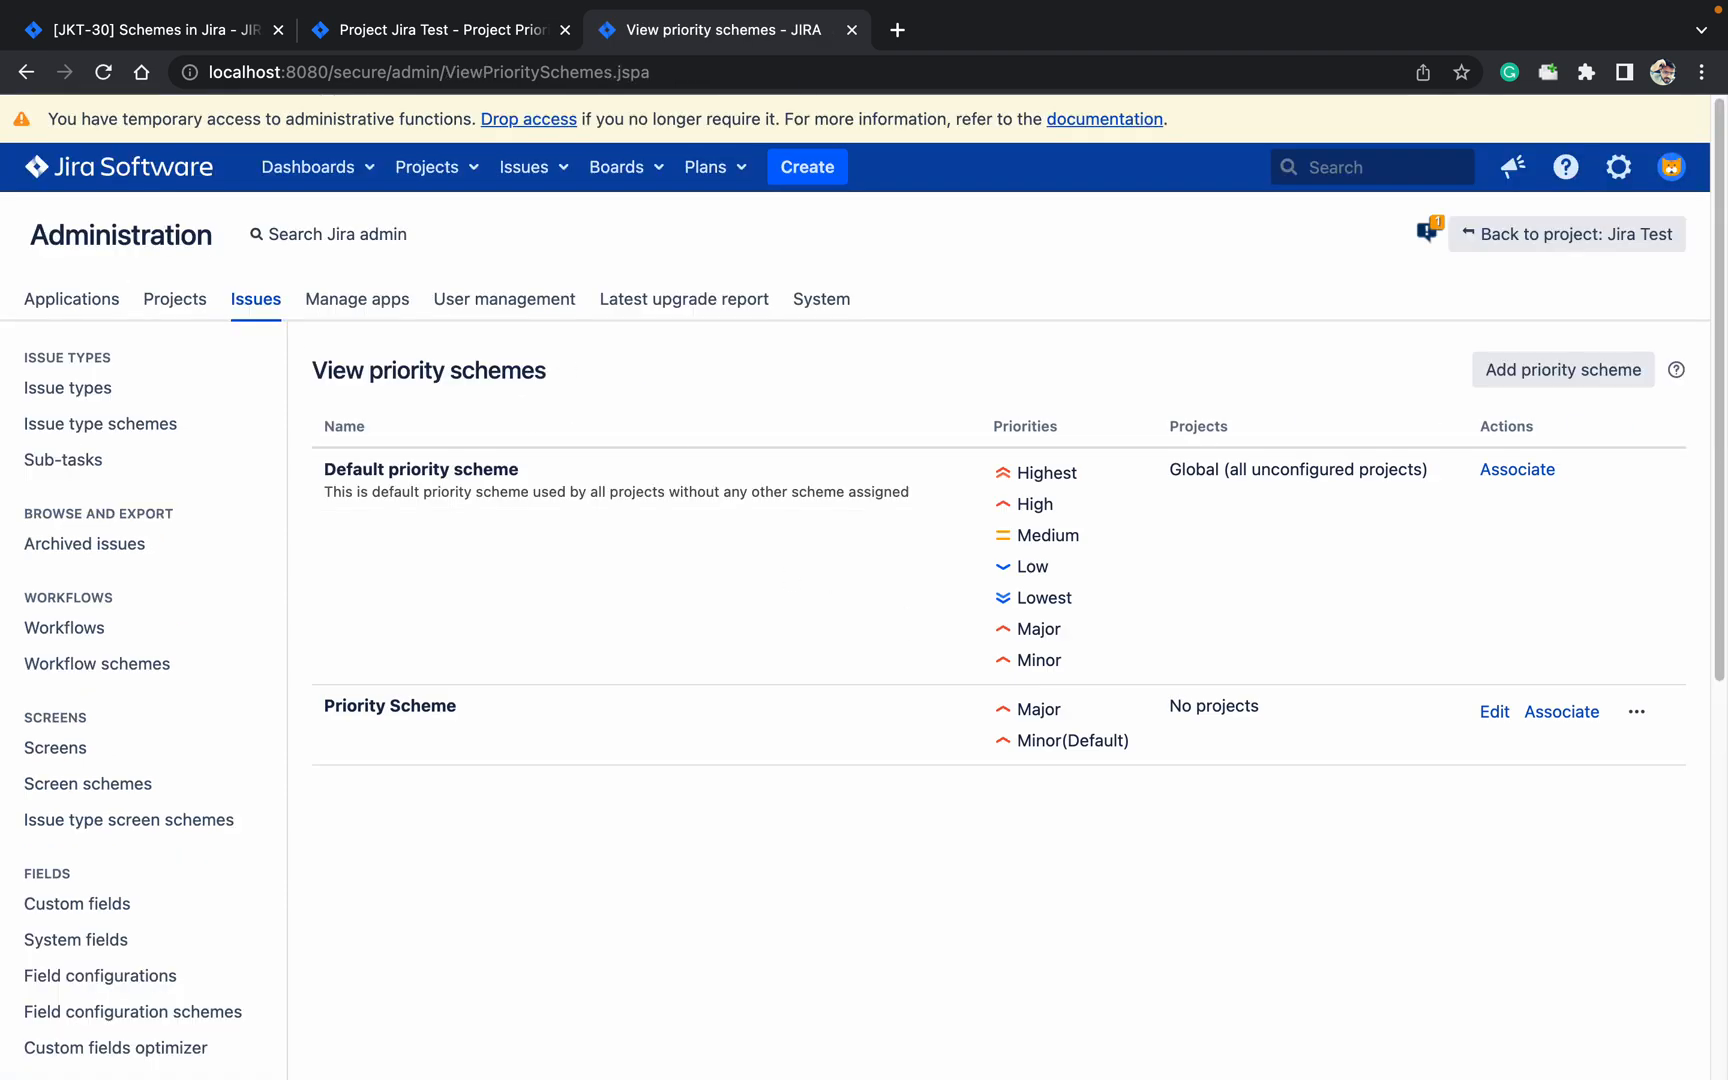
Step: Begin associating Priority Scheme with Jira Test, stopping at the Low remapping, and return to project settings
{"action": "left_click", "coordinate": [1563, 711]}
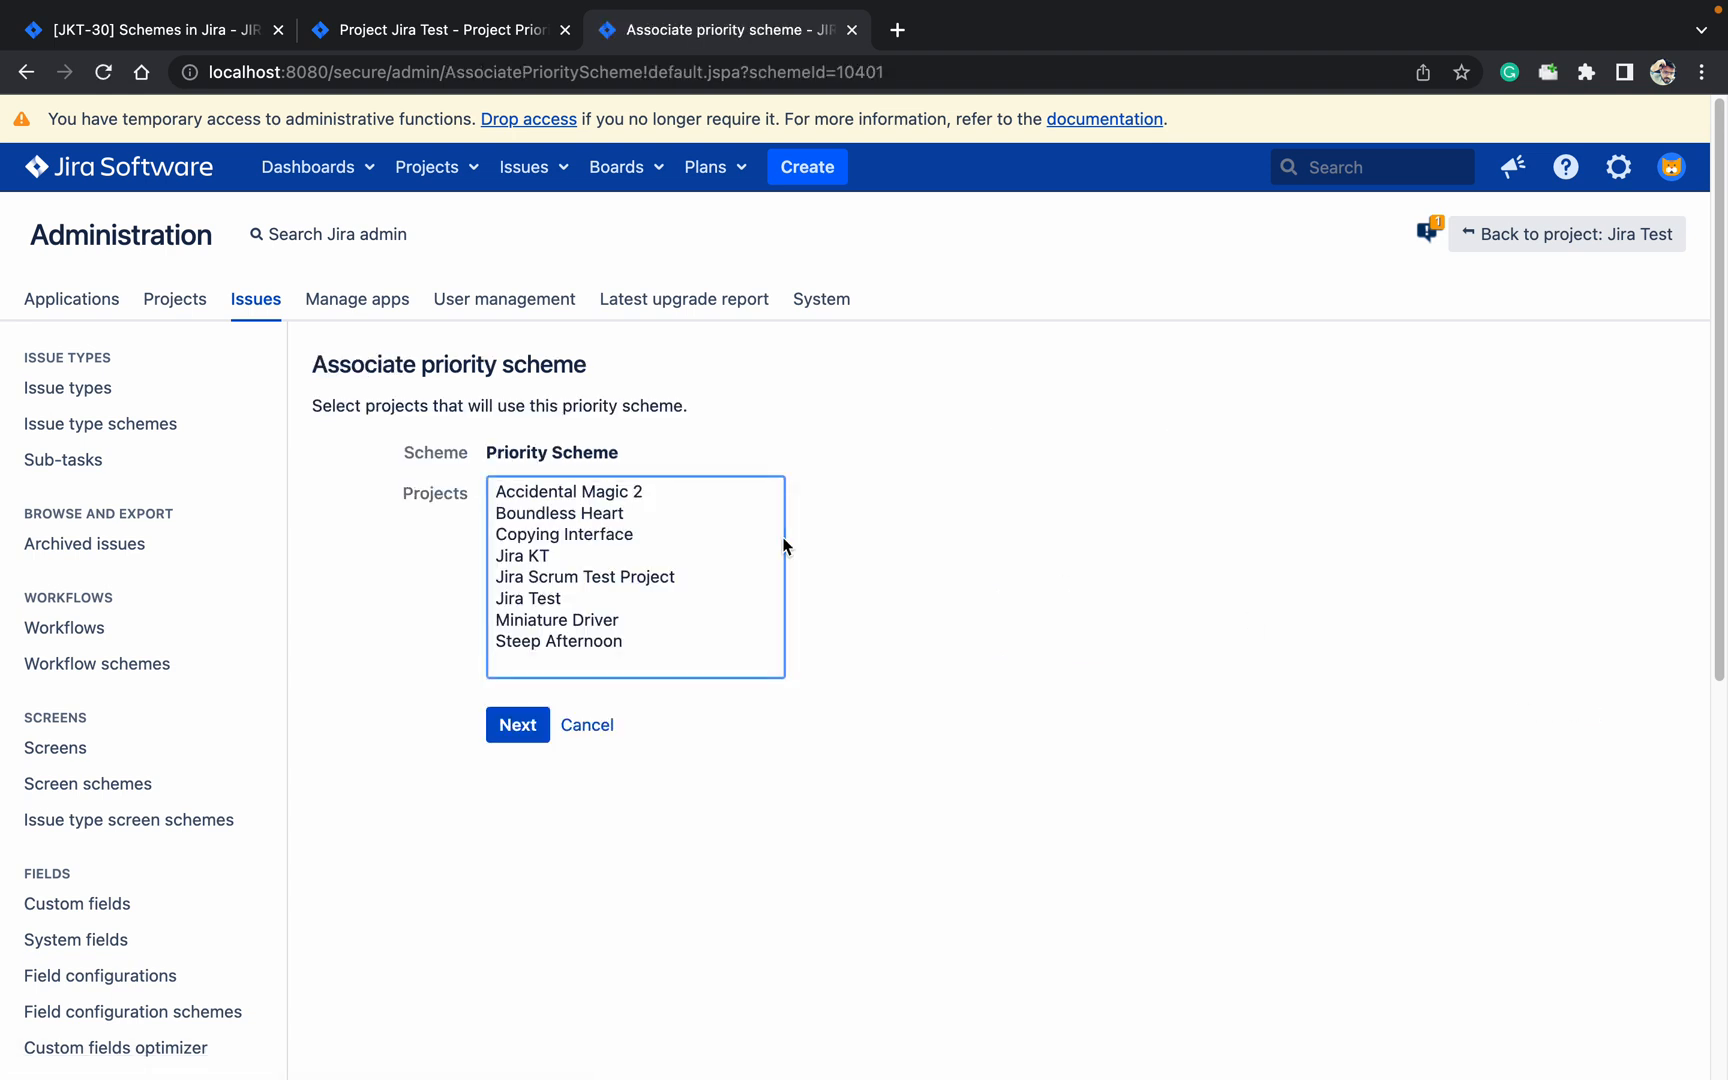
{"action": "left_click", "coordinate": [551, 600]}
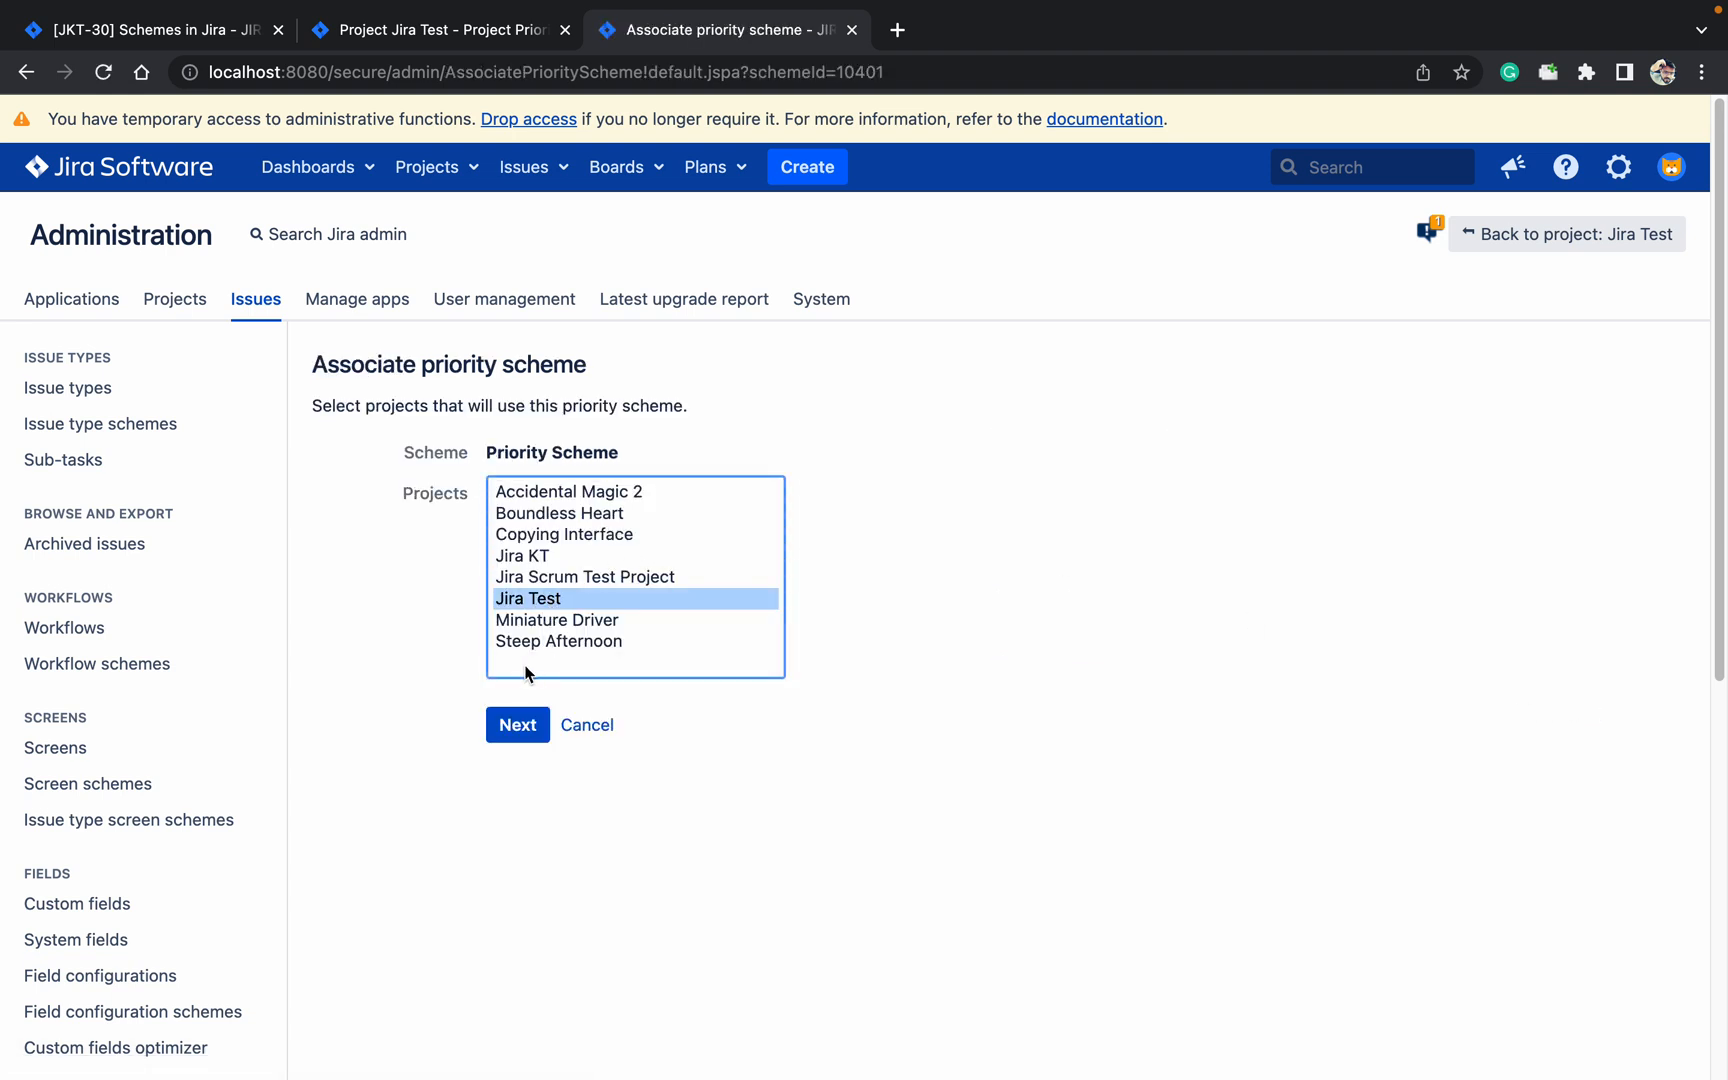
{"action": "left_click", "coordinate": [518, 725]}
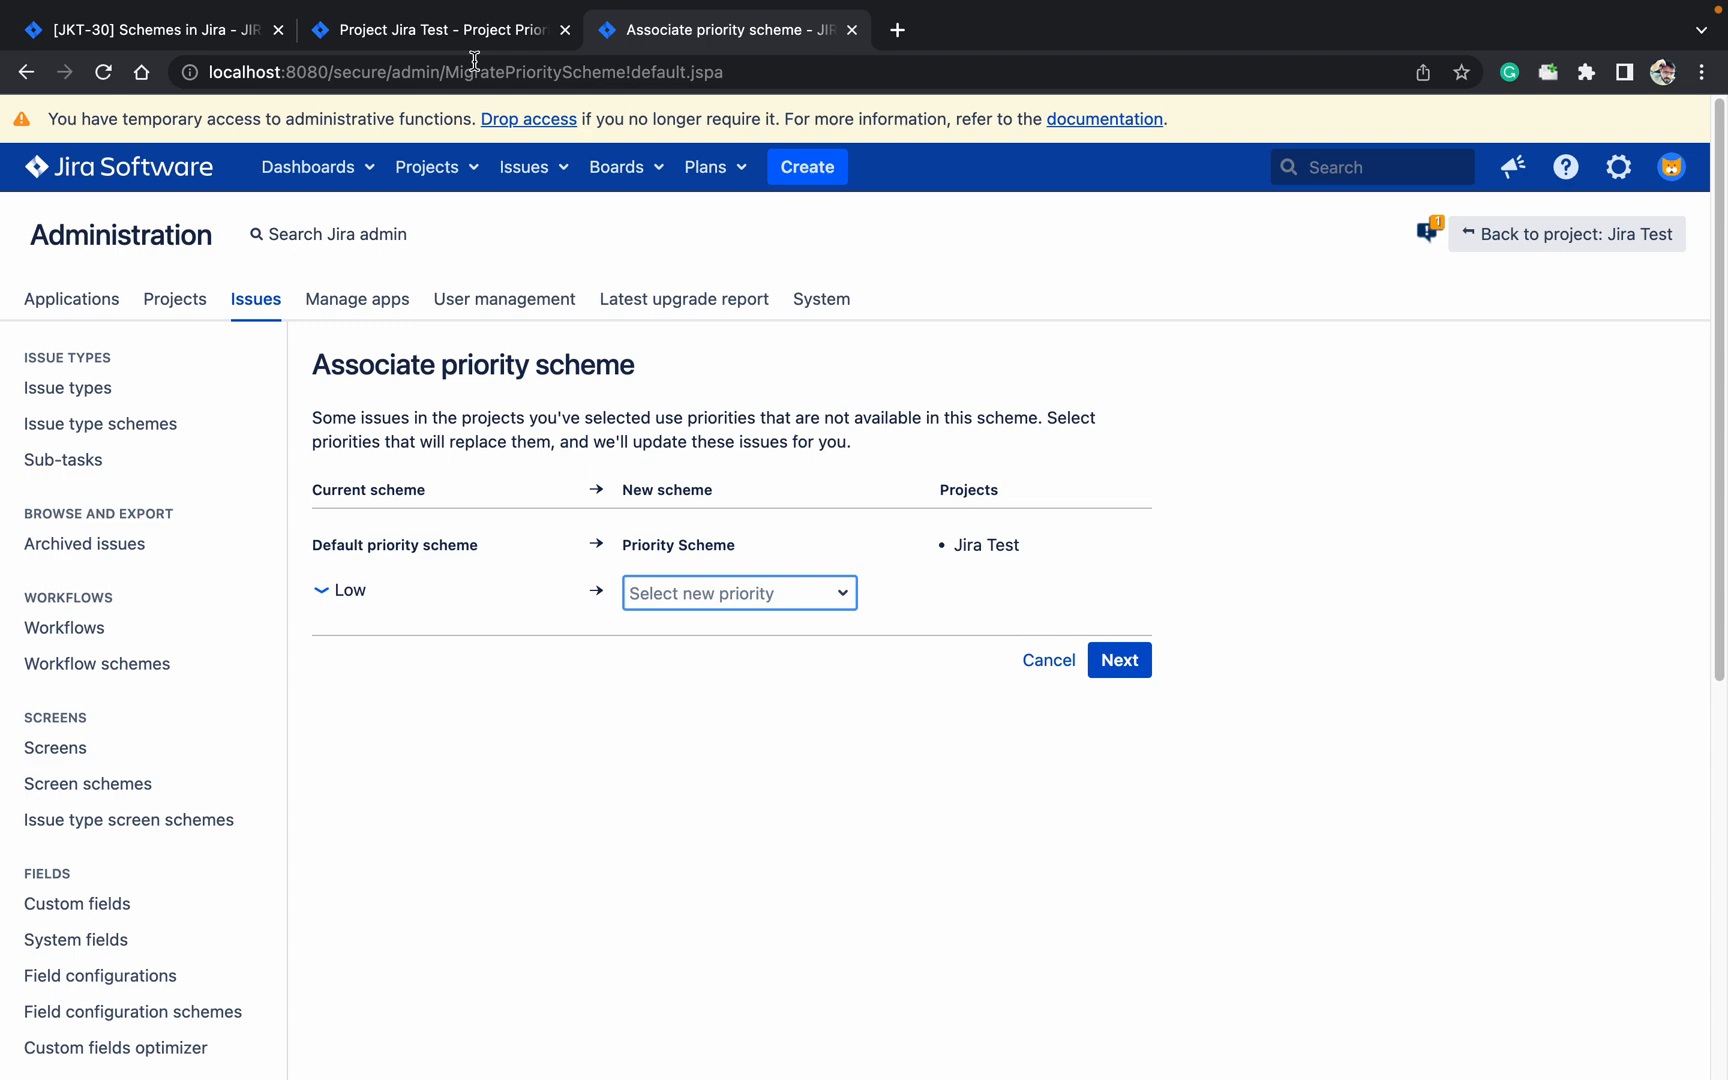
{"action": "left_click", "coordinate": [449, 30]}
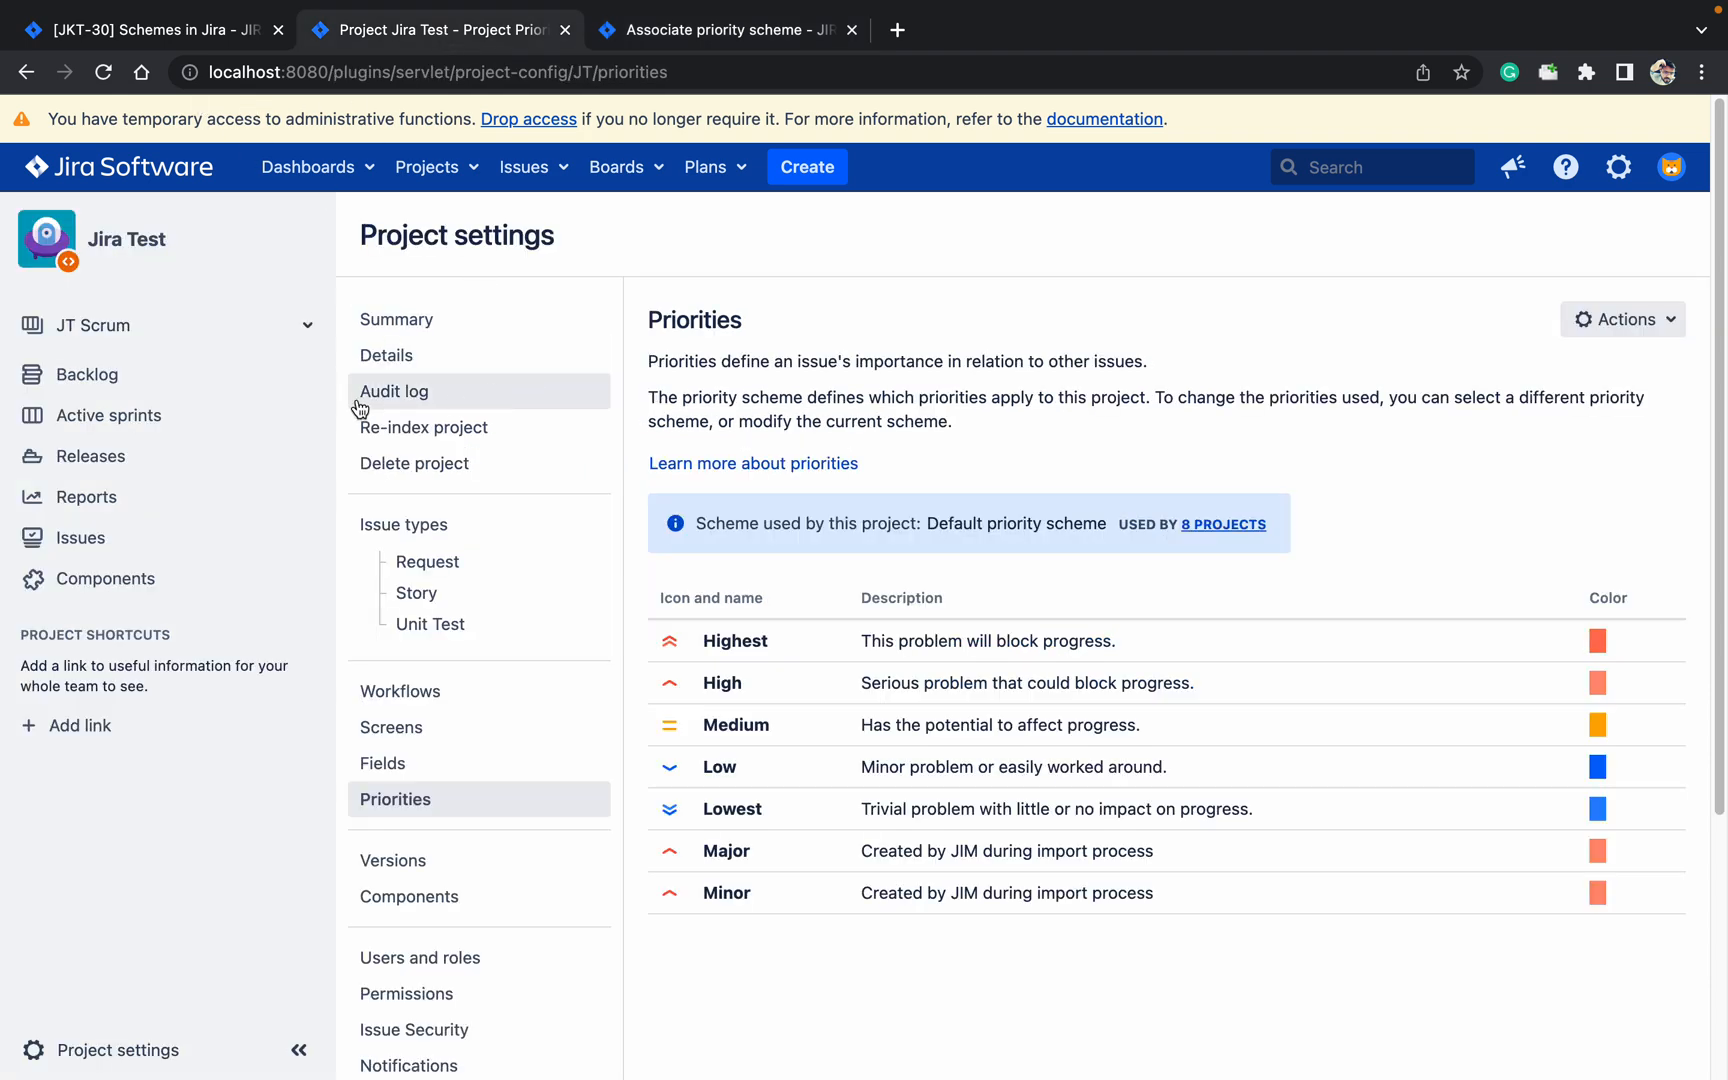
{"action": "left_click", "coordinate": [68, 1039]}
{"action": "scroll", "coordinate": [747, 949], "scroll_direction": "down", "scroll_amount": 10}
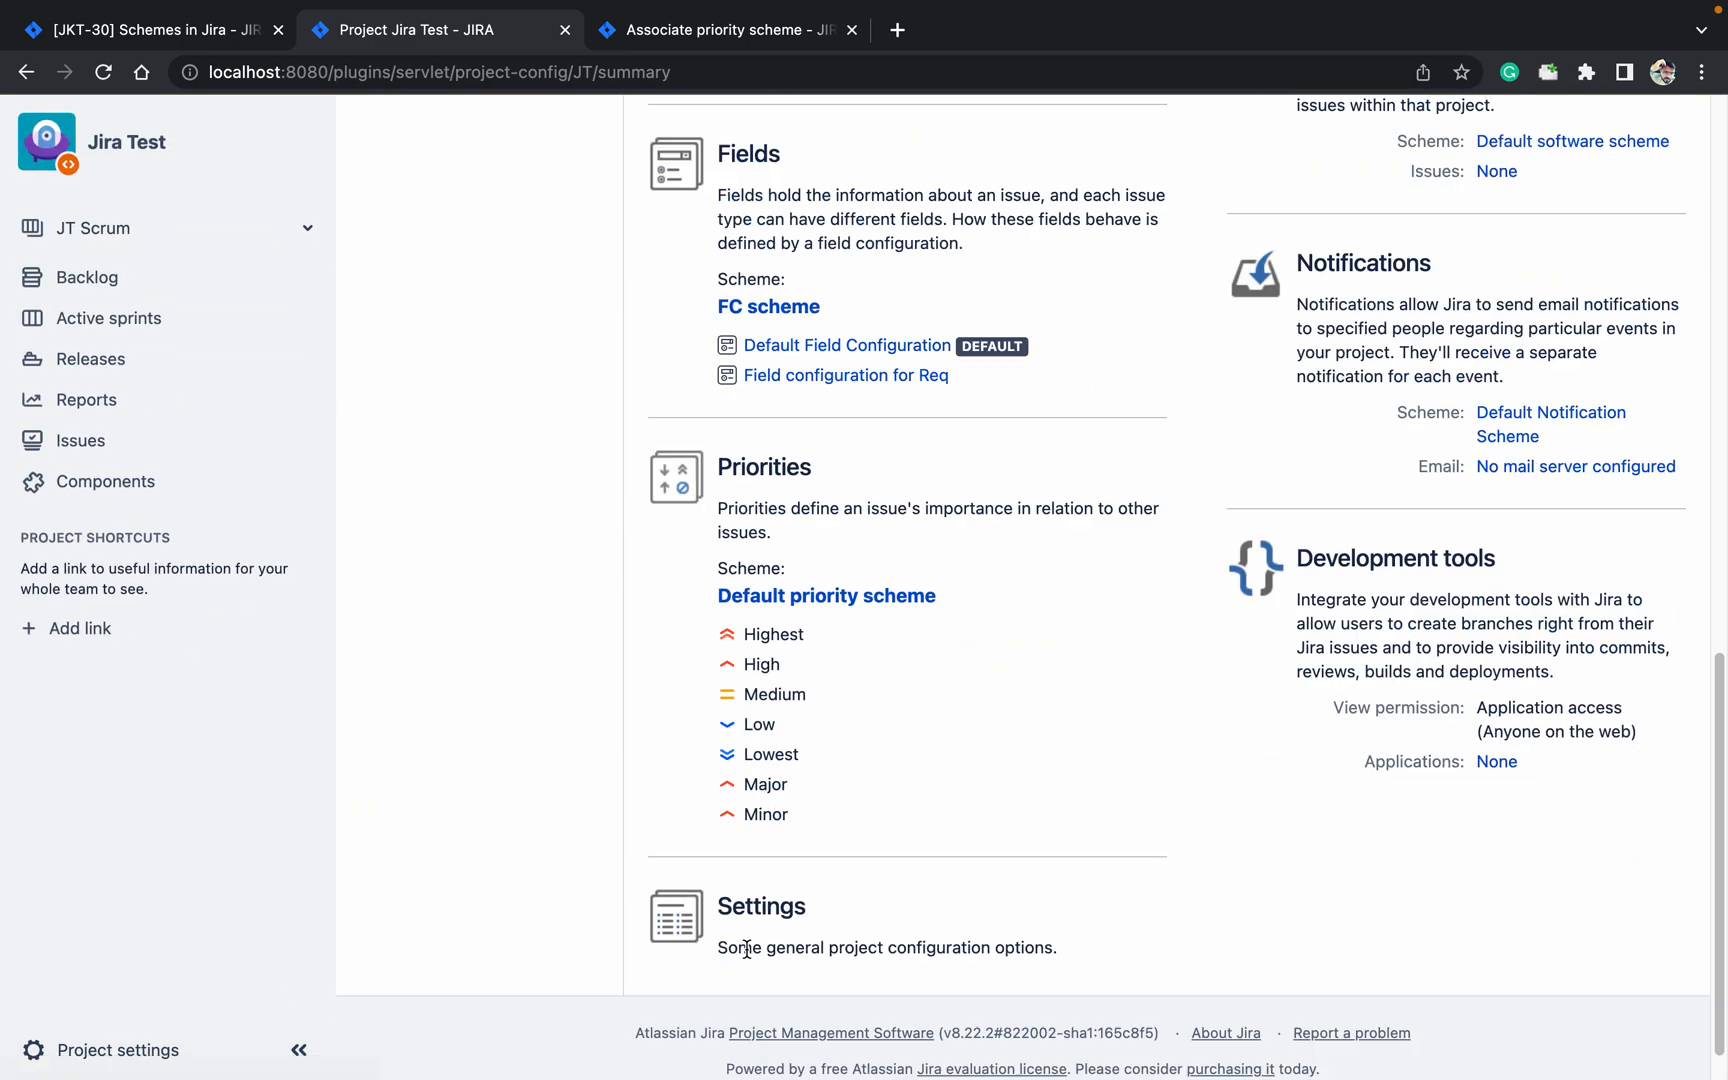
{"action": "scroll", "coordinate": [746, 949], "scroll_direction": "down", "scroll_amount": 1}
{"action": "scroll", "coordinate": [810, 568], "scroll_direction": "up", "scroll_amount": 3}
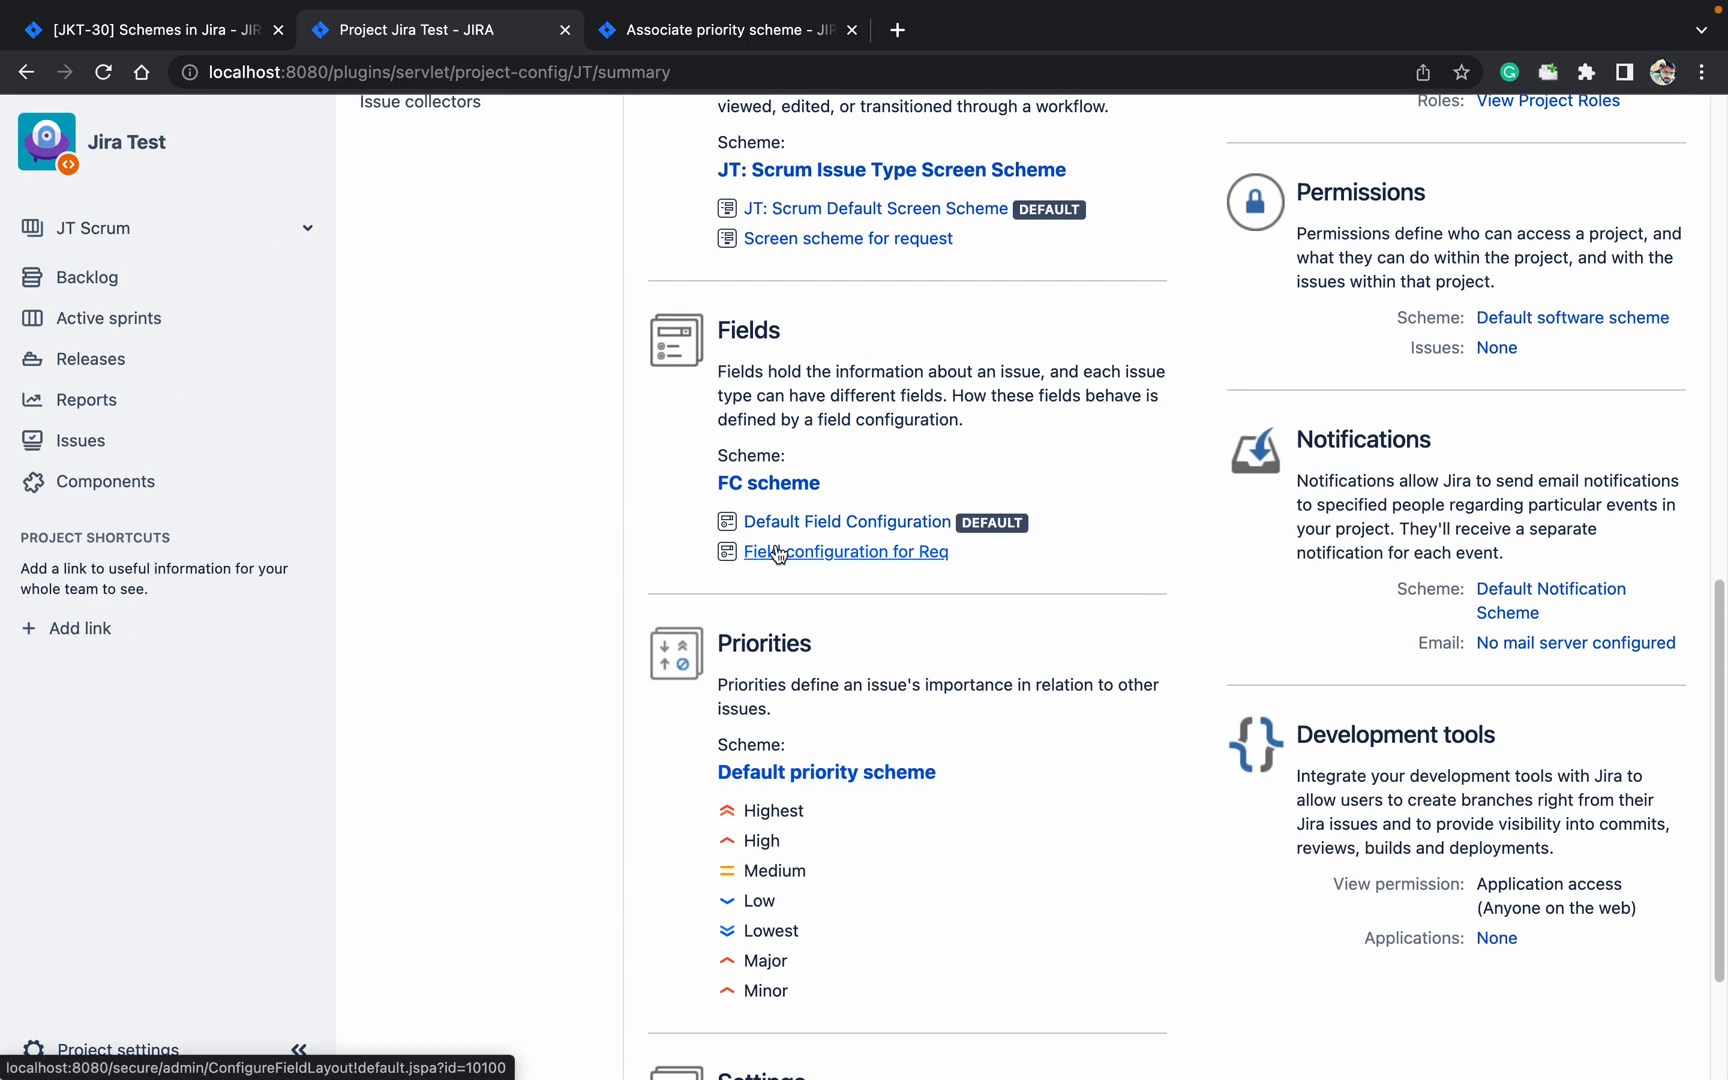
Step: Add the Priority field to the Request create screen, then start a new Jira Test issue
{"action": "left_click", "coordinate": [823, 239]}
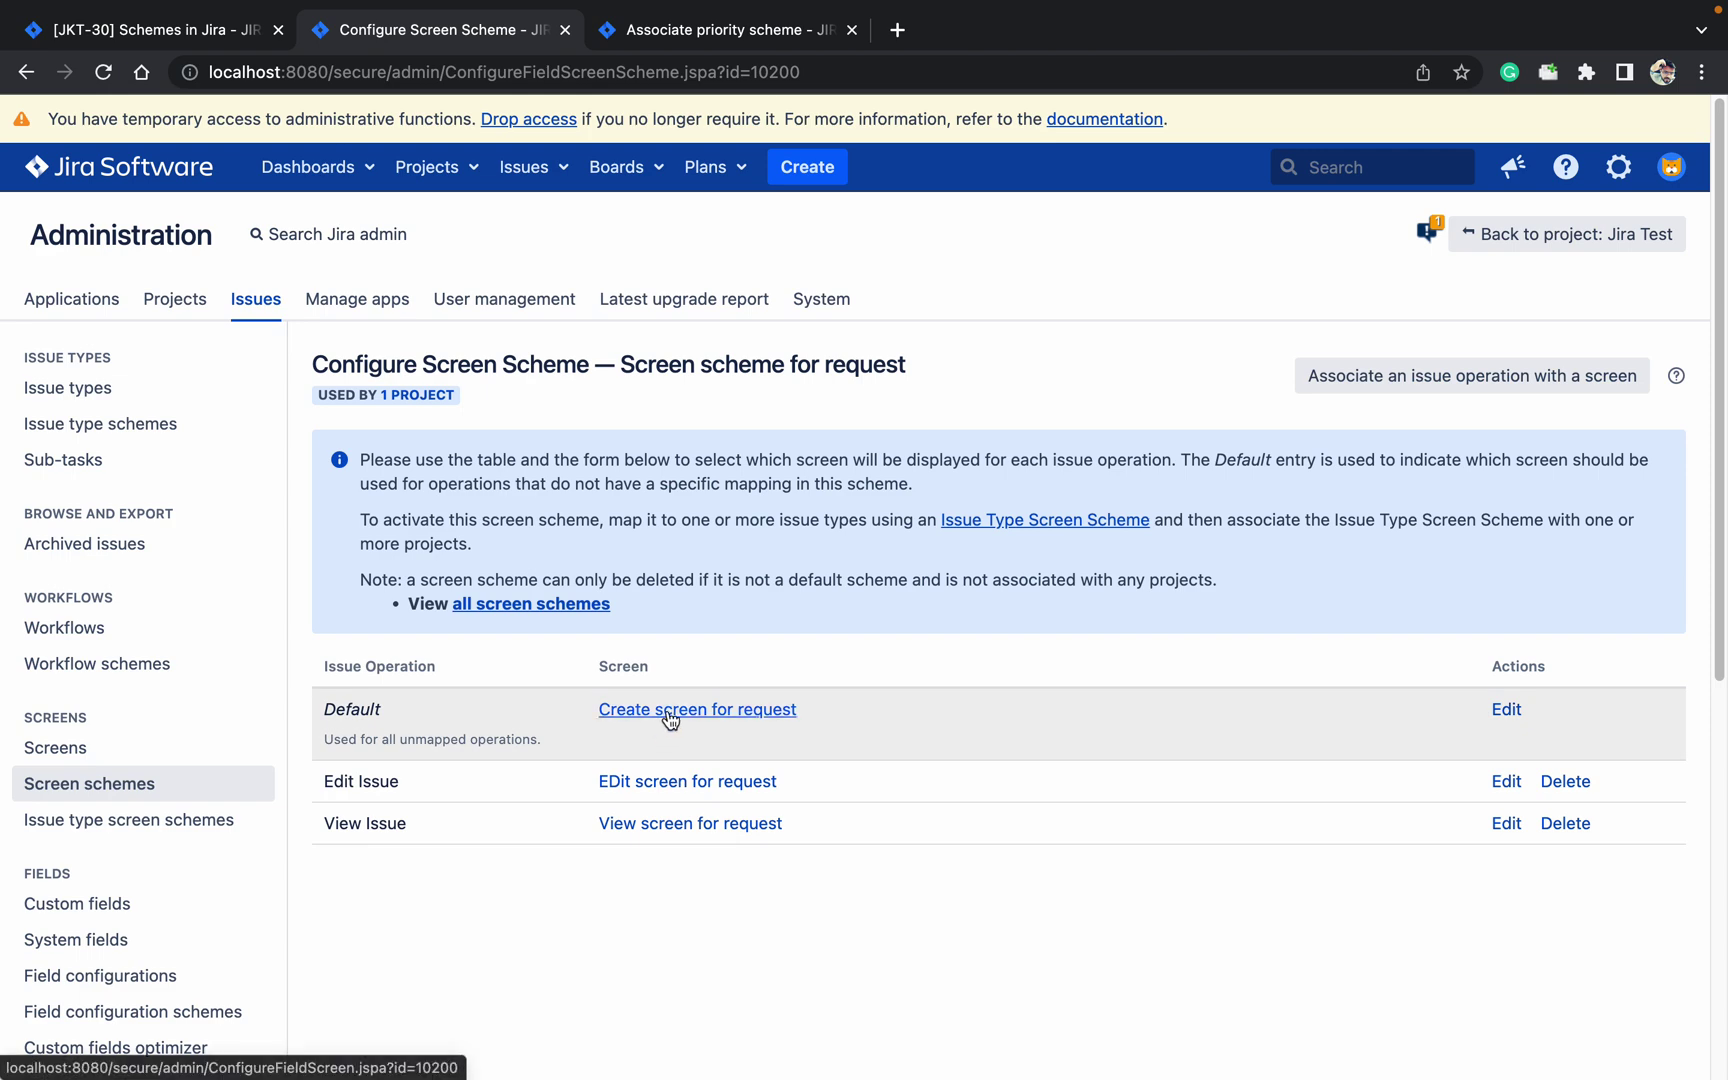
{"action": "left_click", "coordinate": [662, 711]}
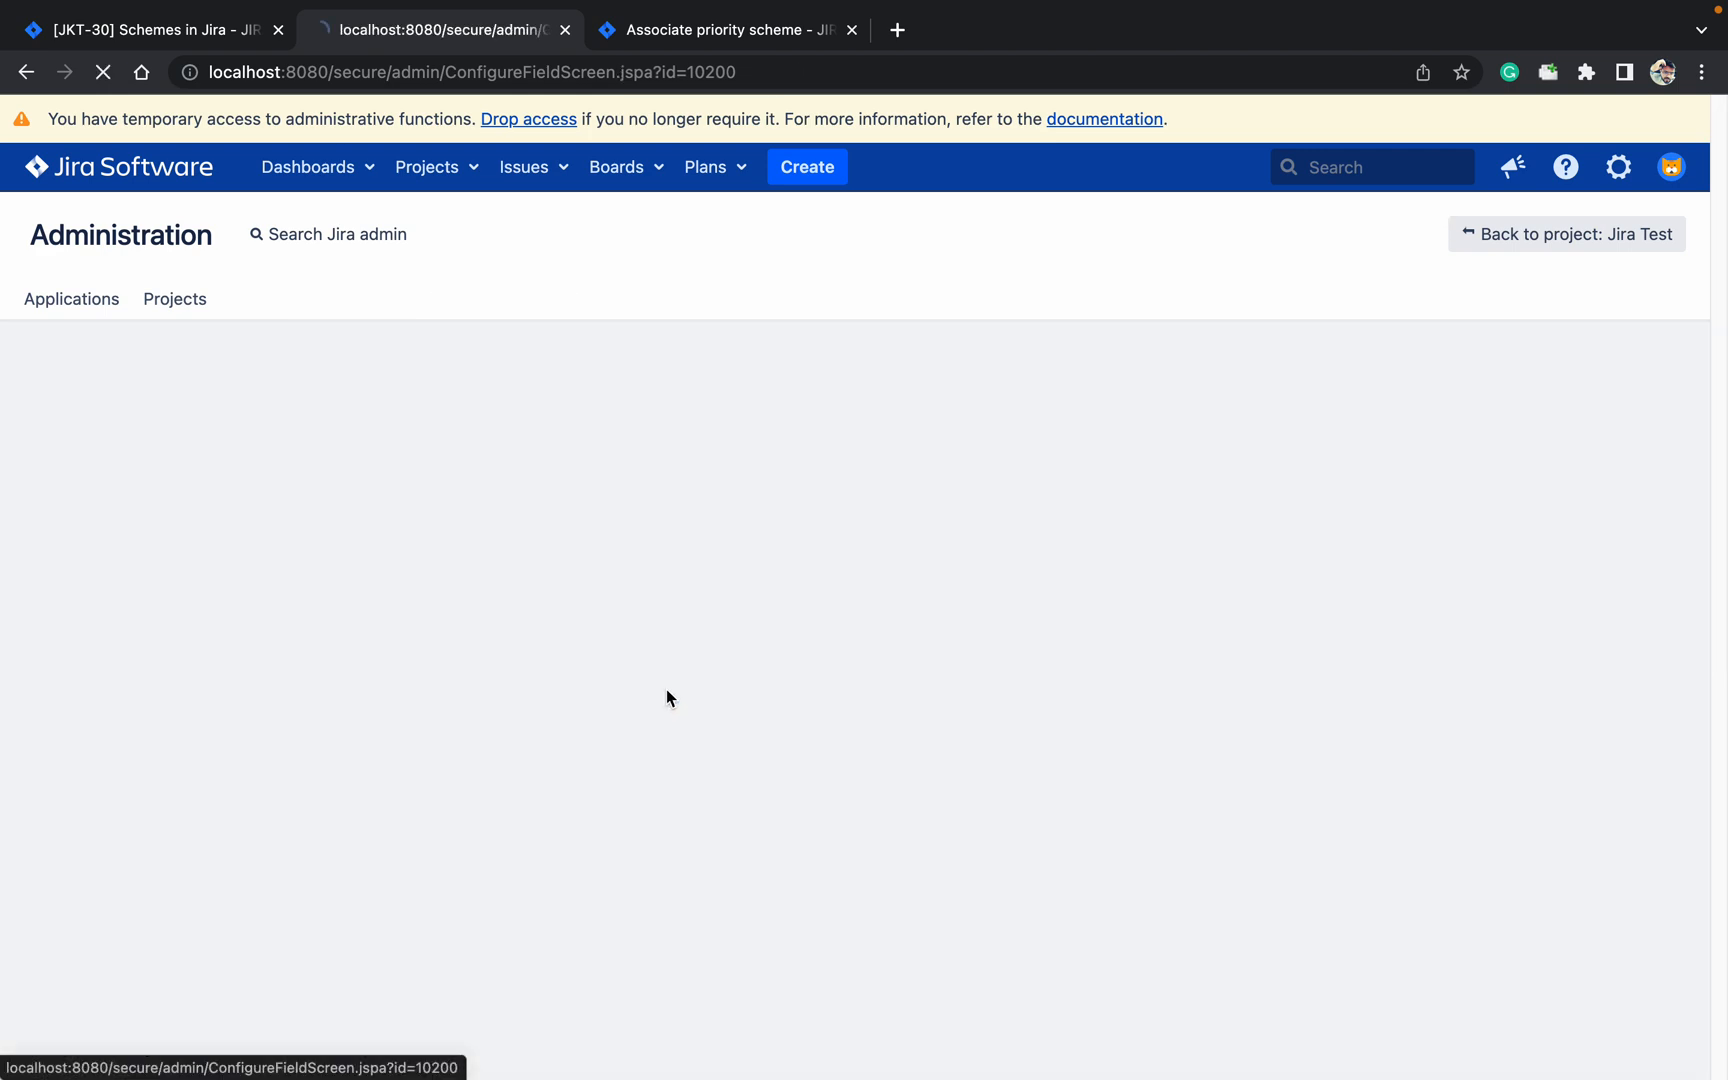
{"action": "left_click", "coordinate": [661, 733]}
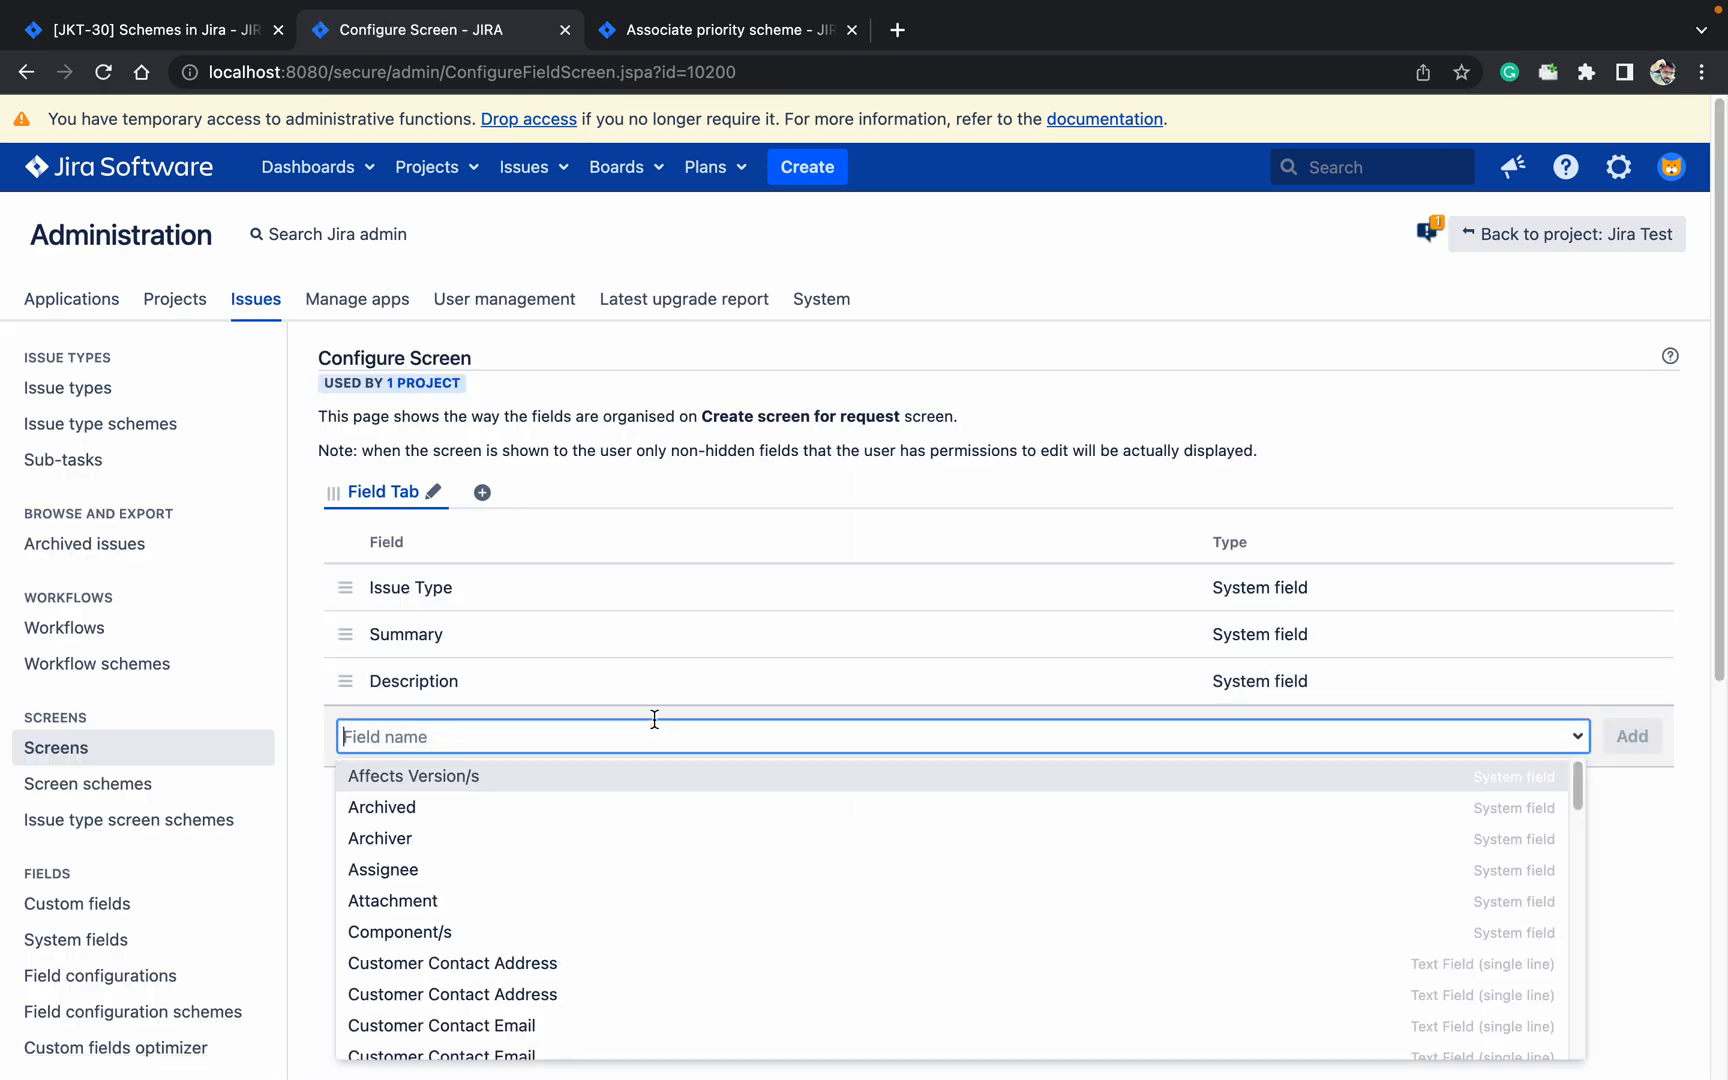
{"action": "type", "text": "pri"}
{"action": "key", "text": "Return"}
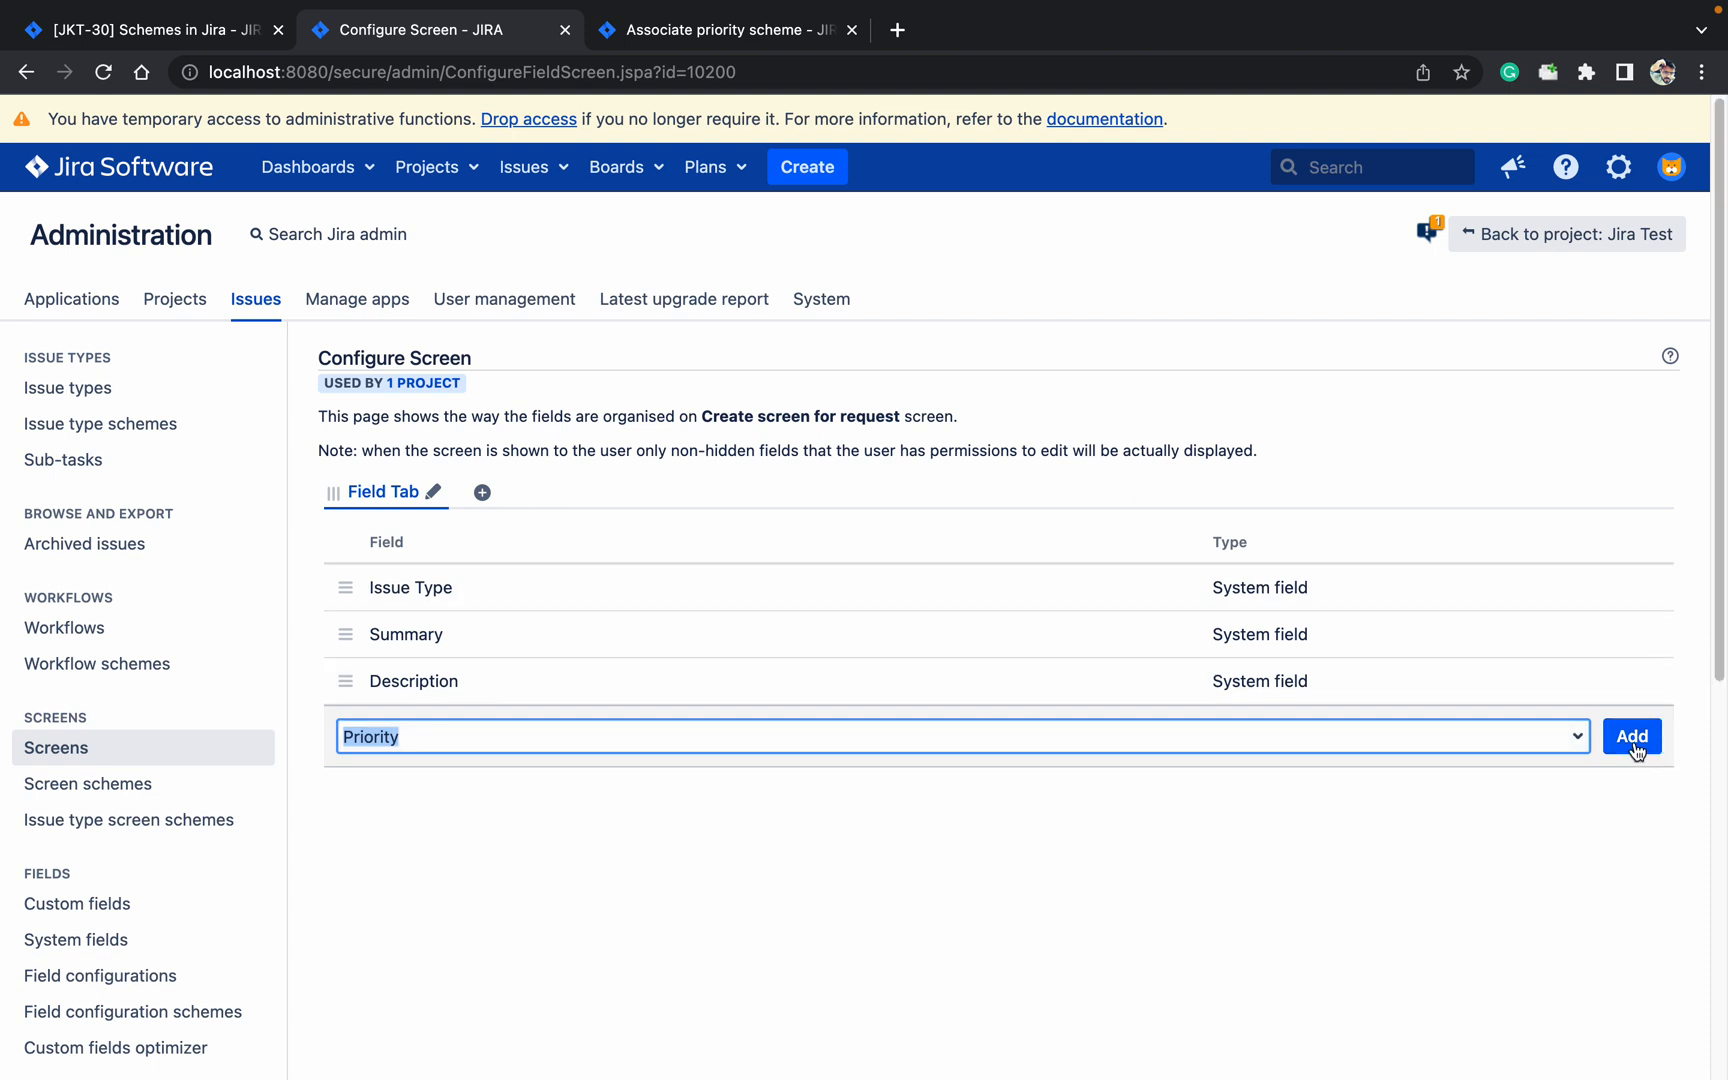
{"action": "left_click", "coordinate": [1632, 736]}
{"action": "left_click", "coordinate": [806, 168]}
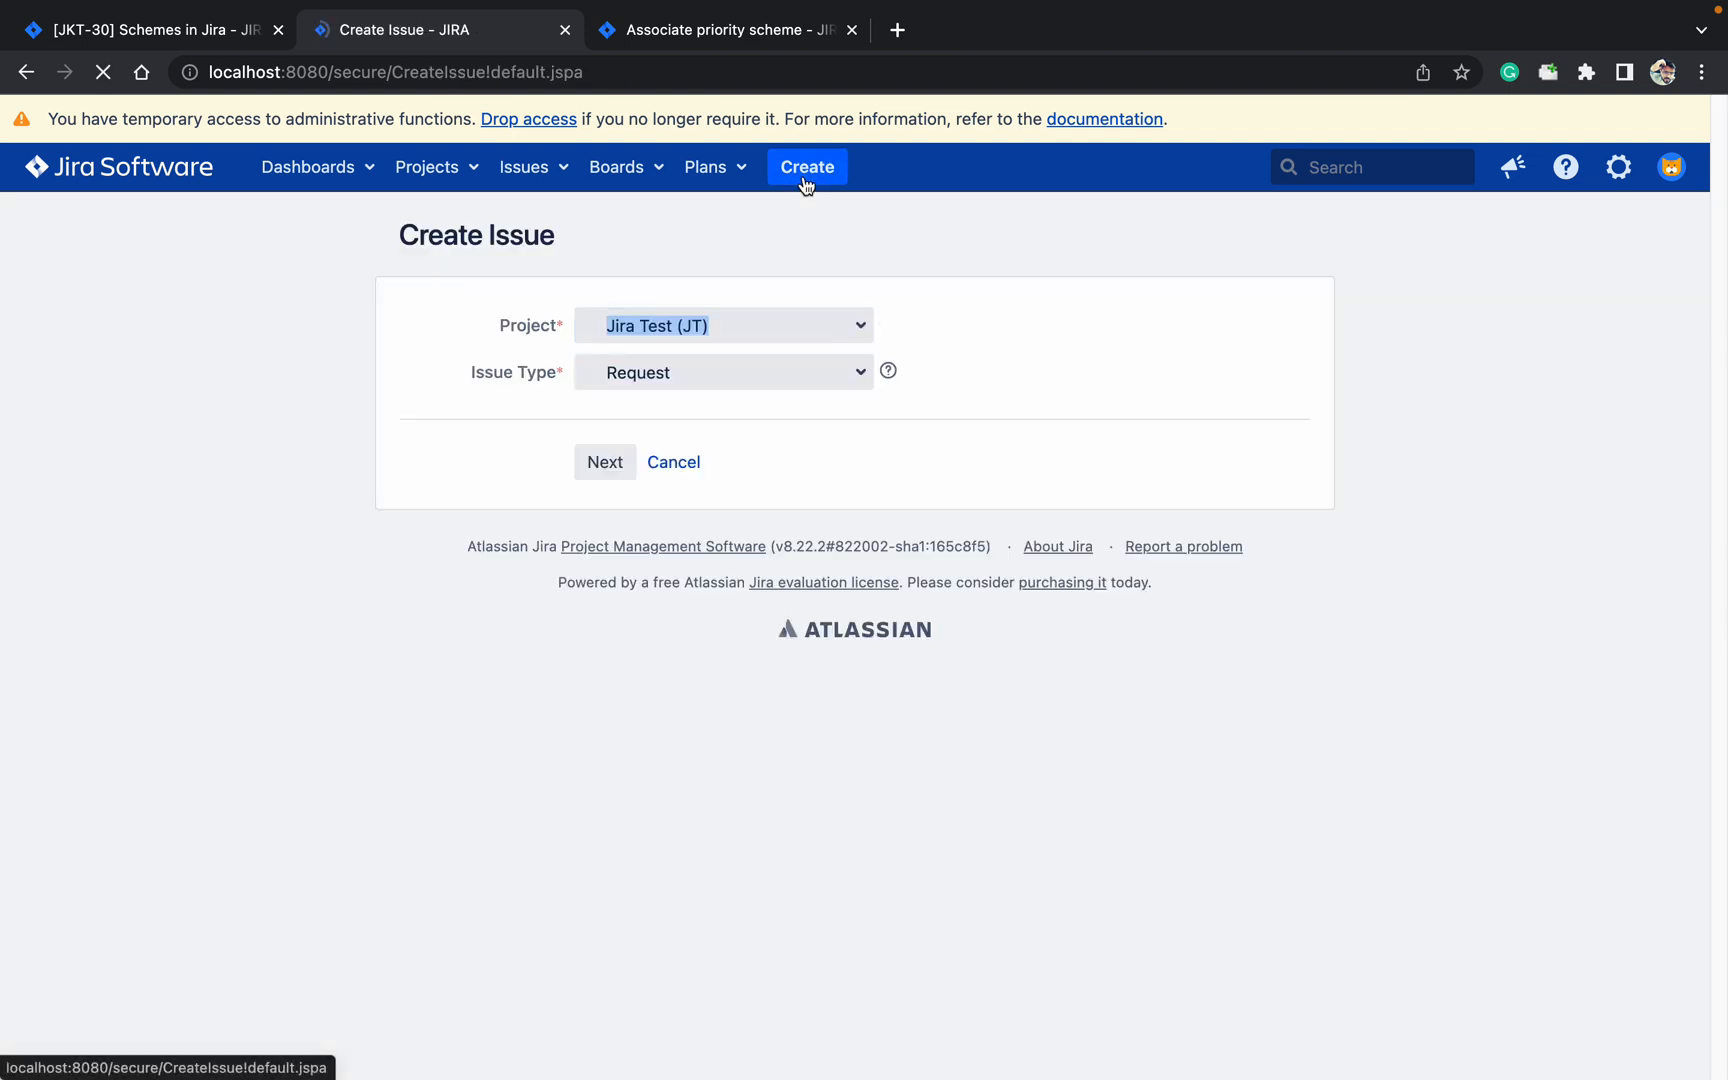
Step: Continue to the full issue form, reload it, and check which priorities the Priority field offers
{"action": "left_click", "coordinate": [610, 460]}
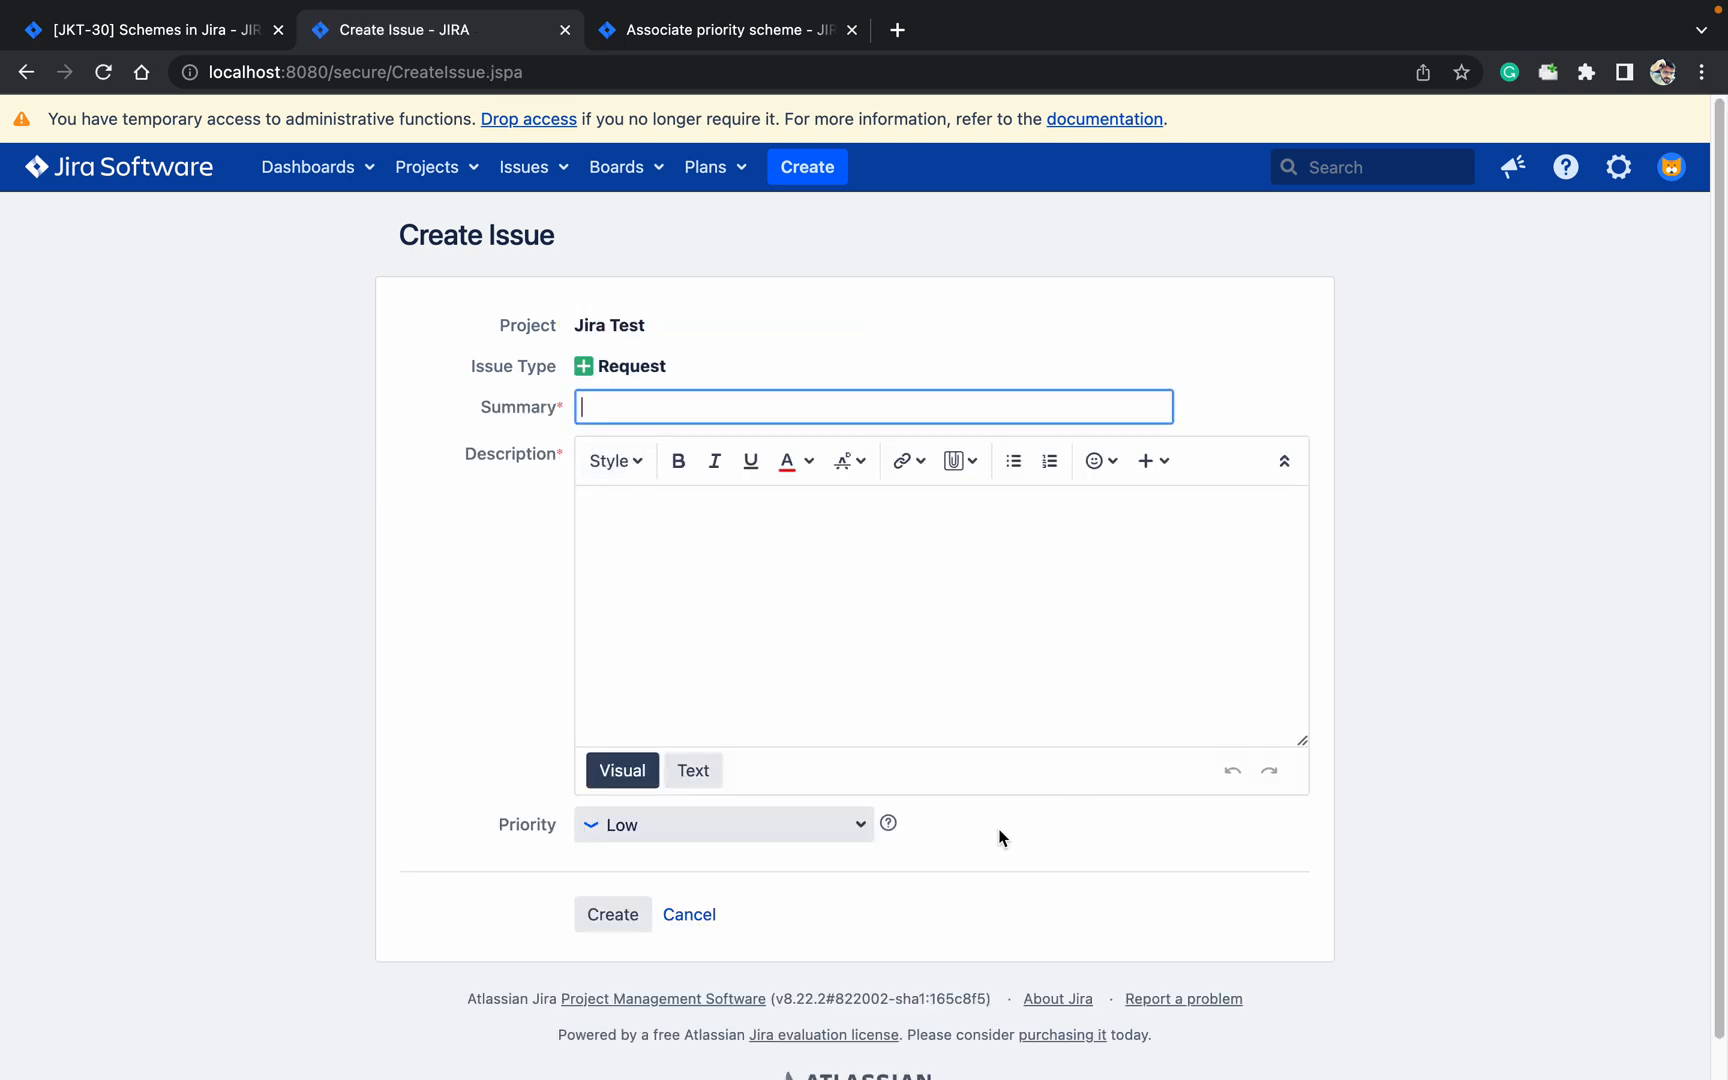
{"action": "left_click", "coordinate": [825, 828]}
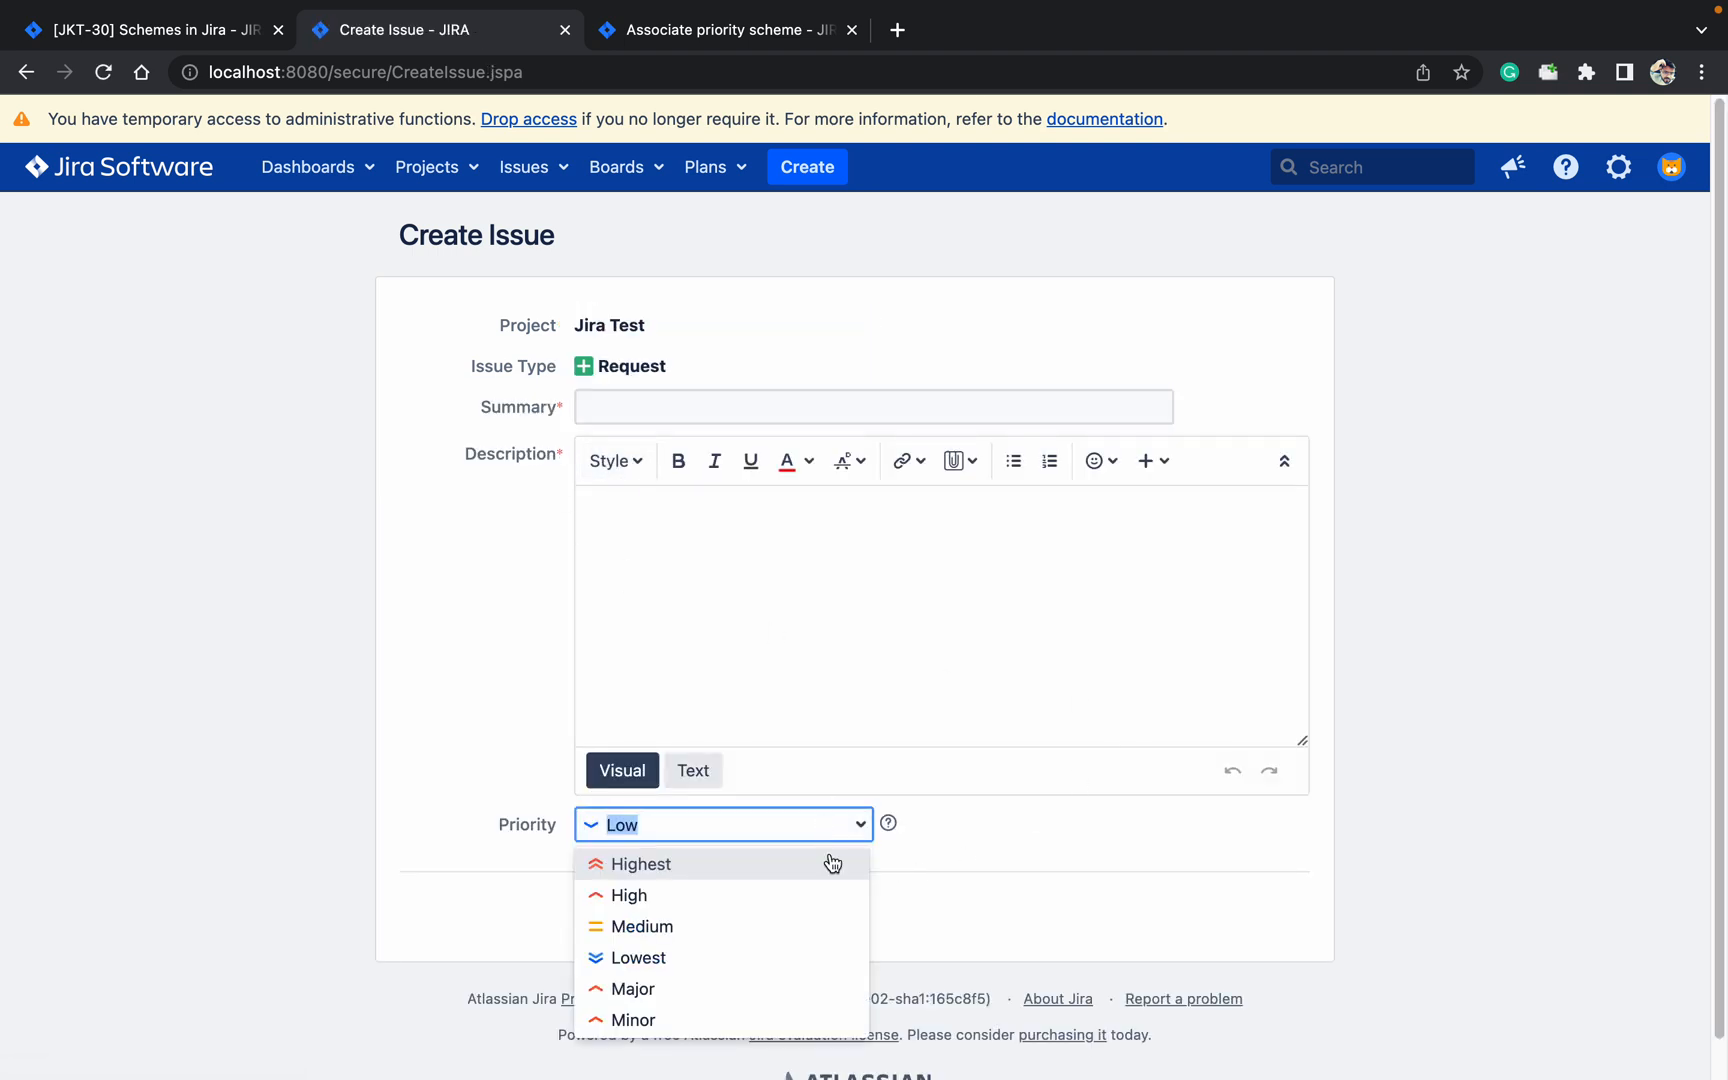
{"action": "key", "text": "Escape"}
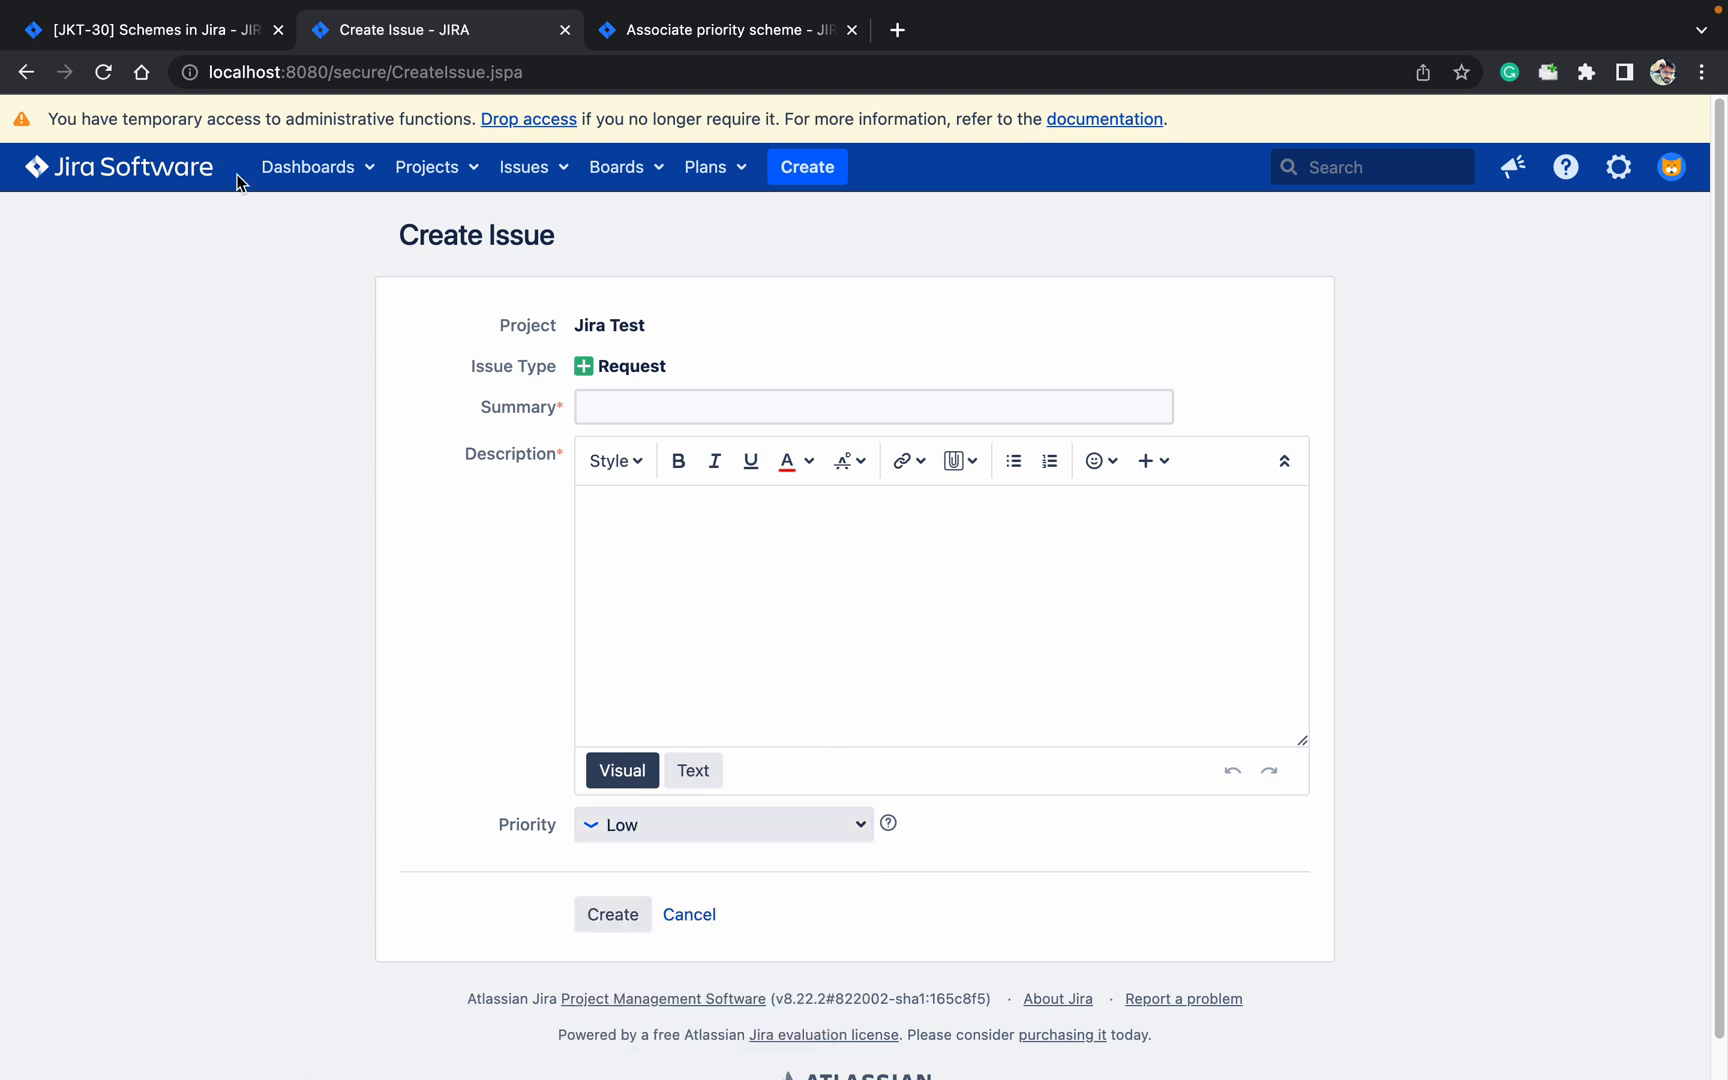
{"action": "left_click", "coordinate": [104, 73]}
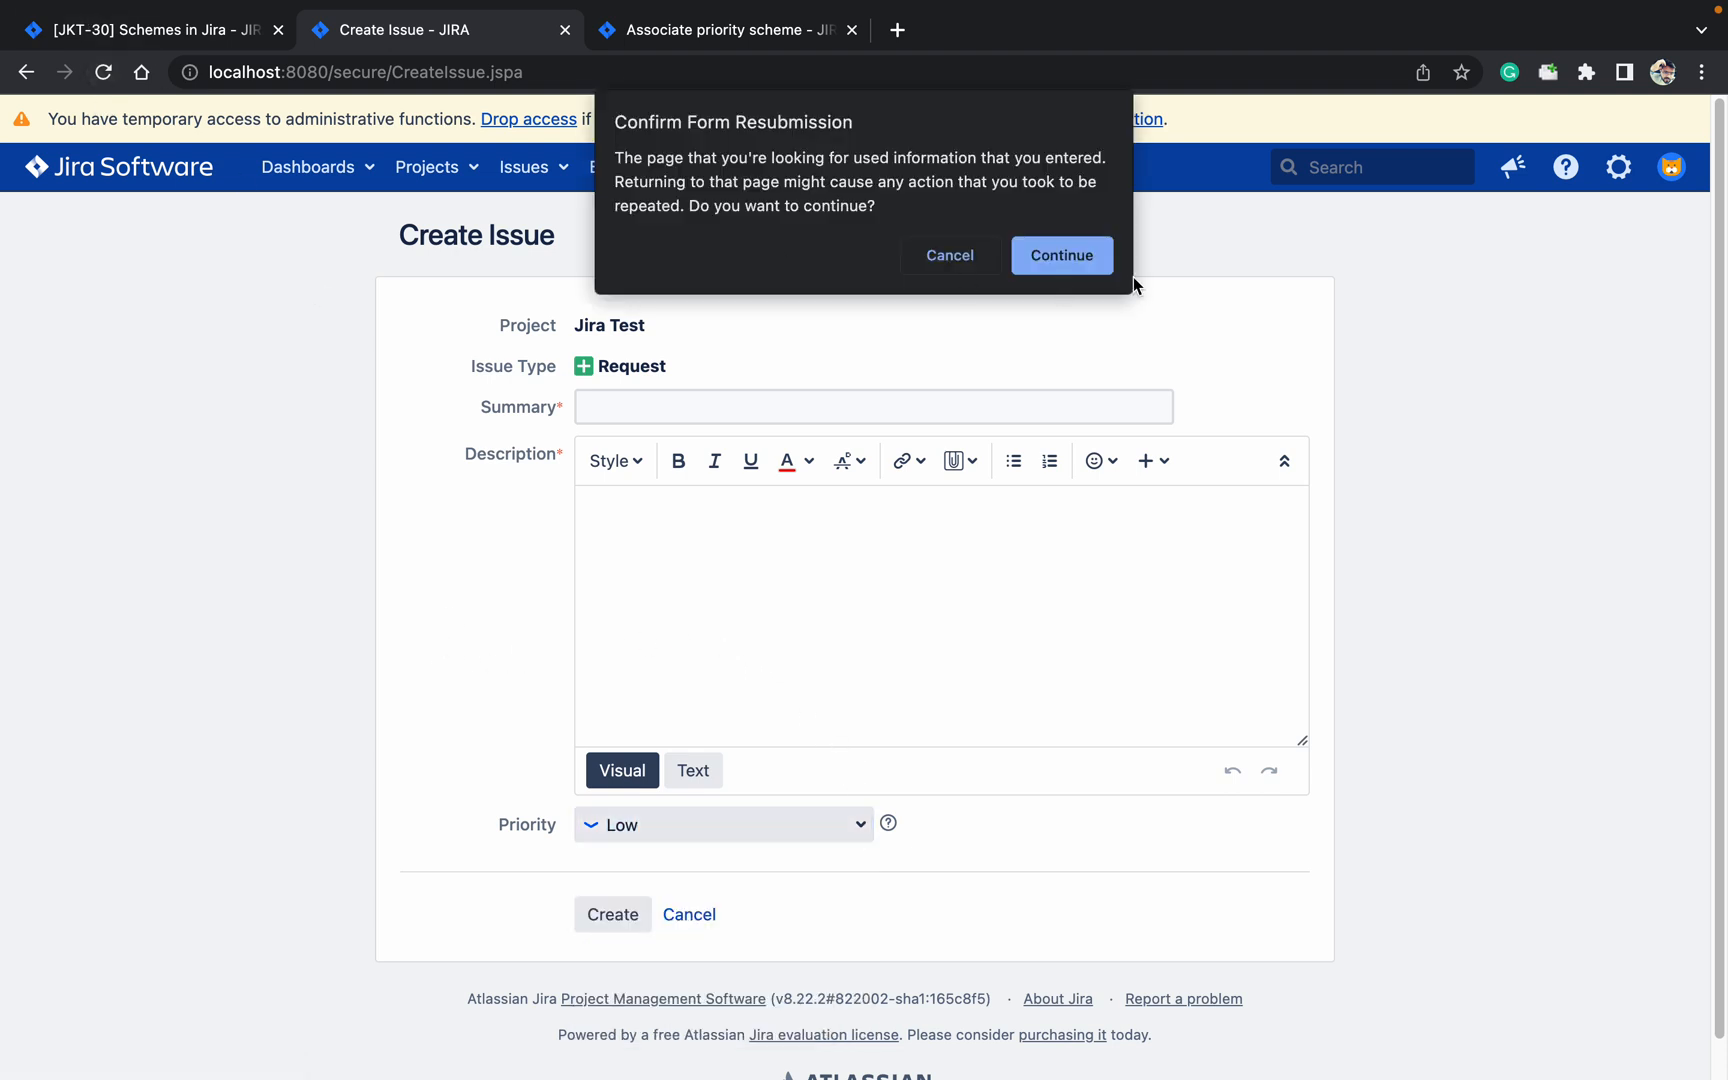
{"action": "left_click", "coordinate": [1051, 254]}
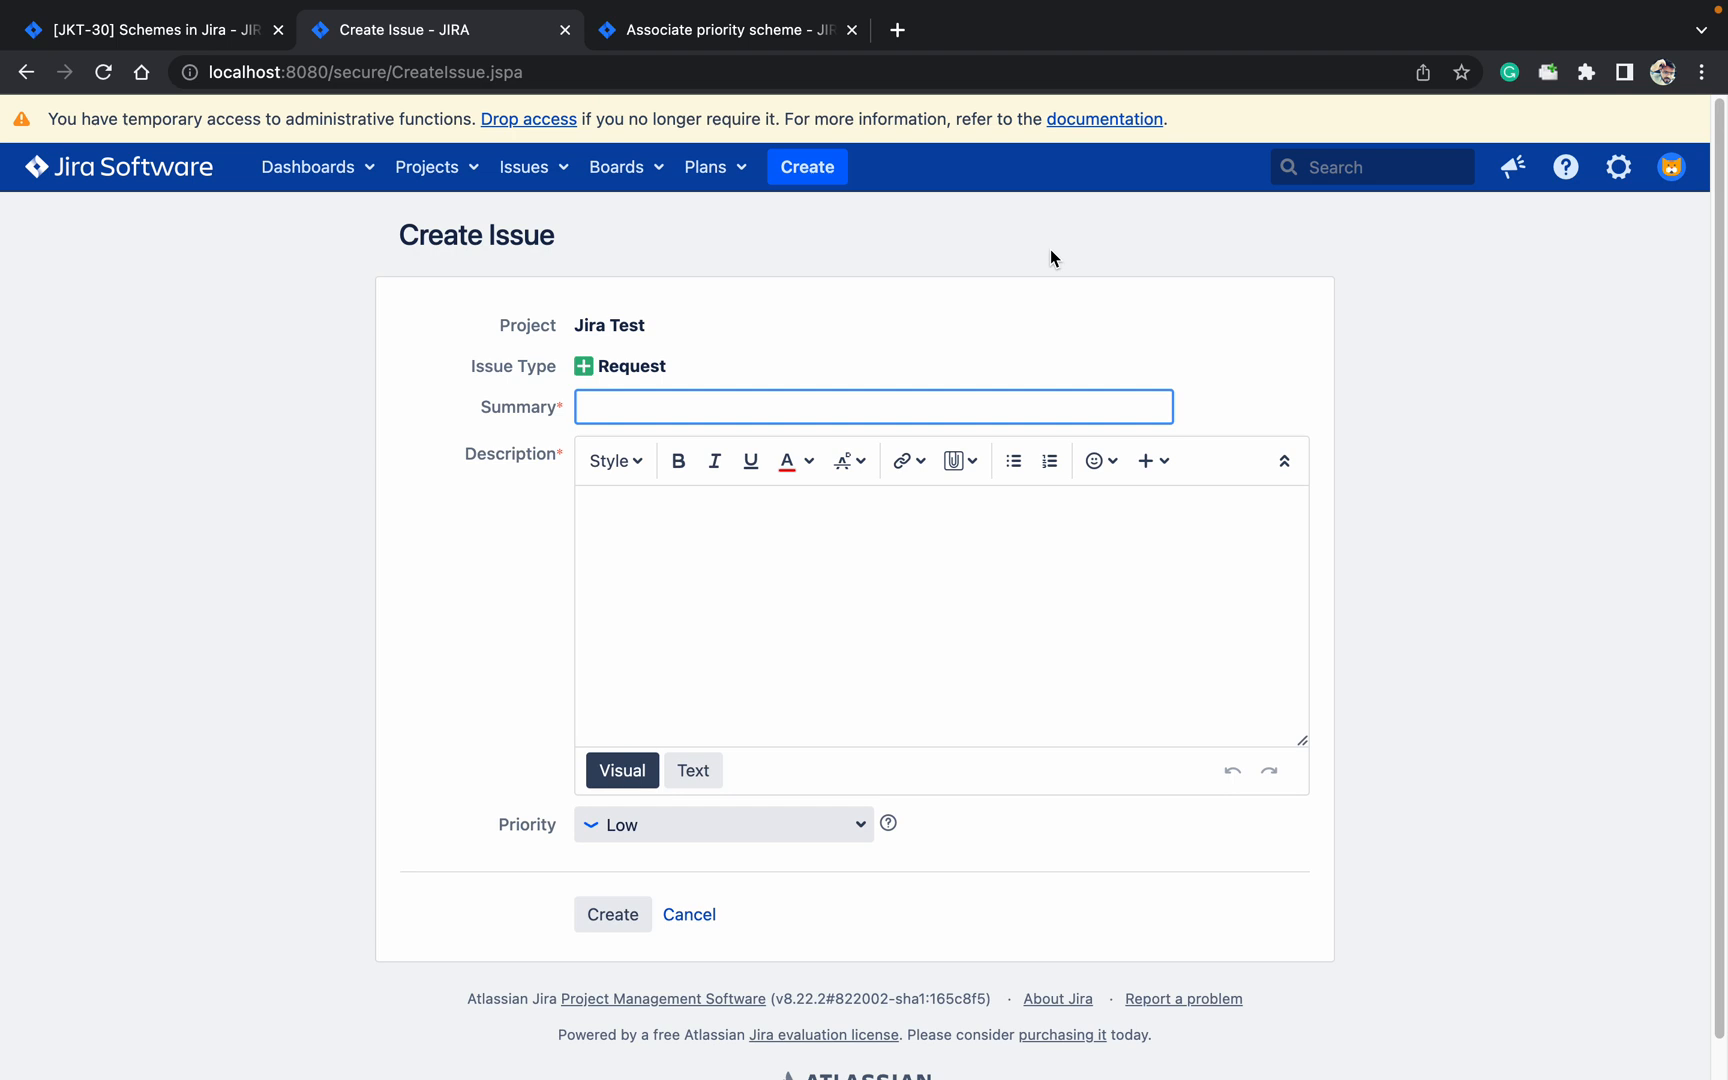
{"action": "left_click", "coordinate": [799, 827]}
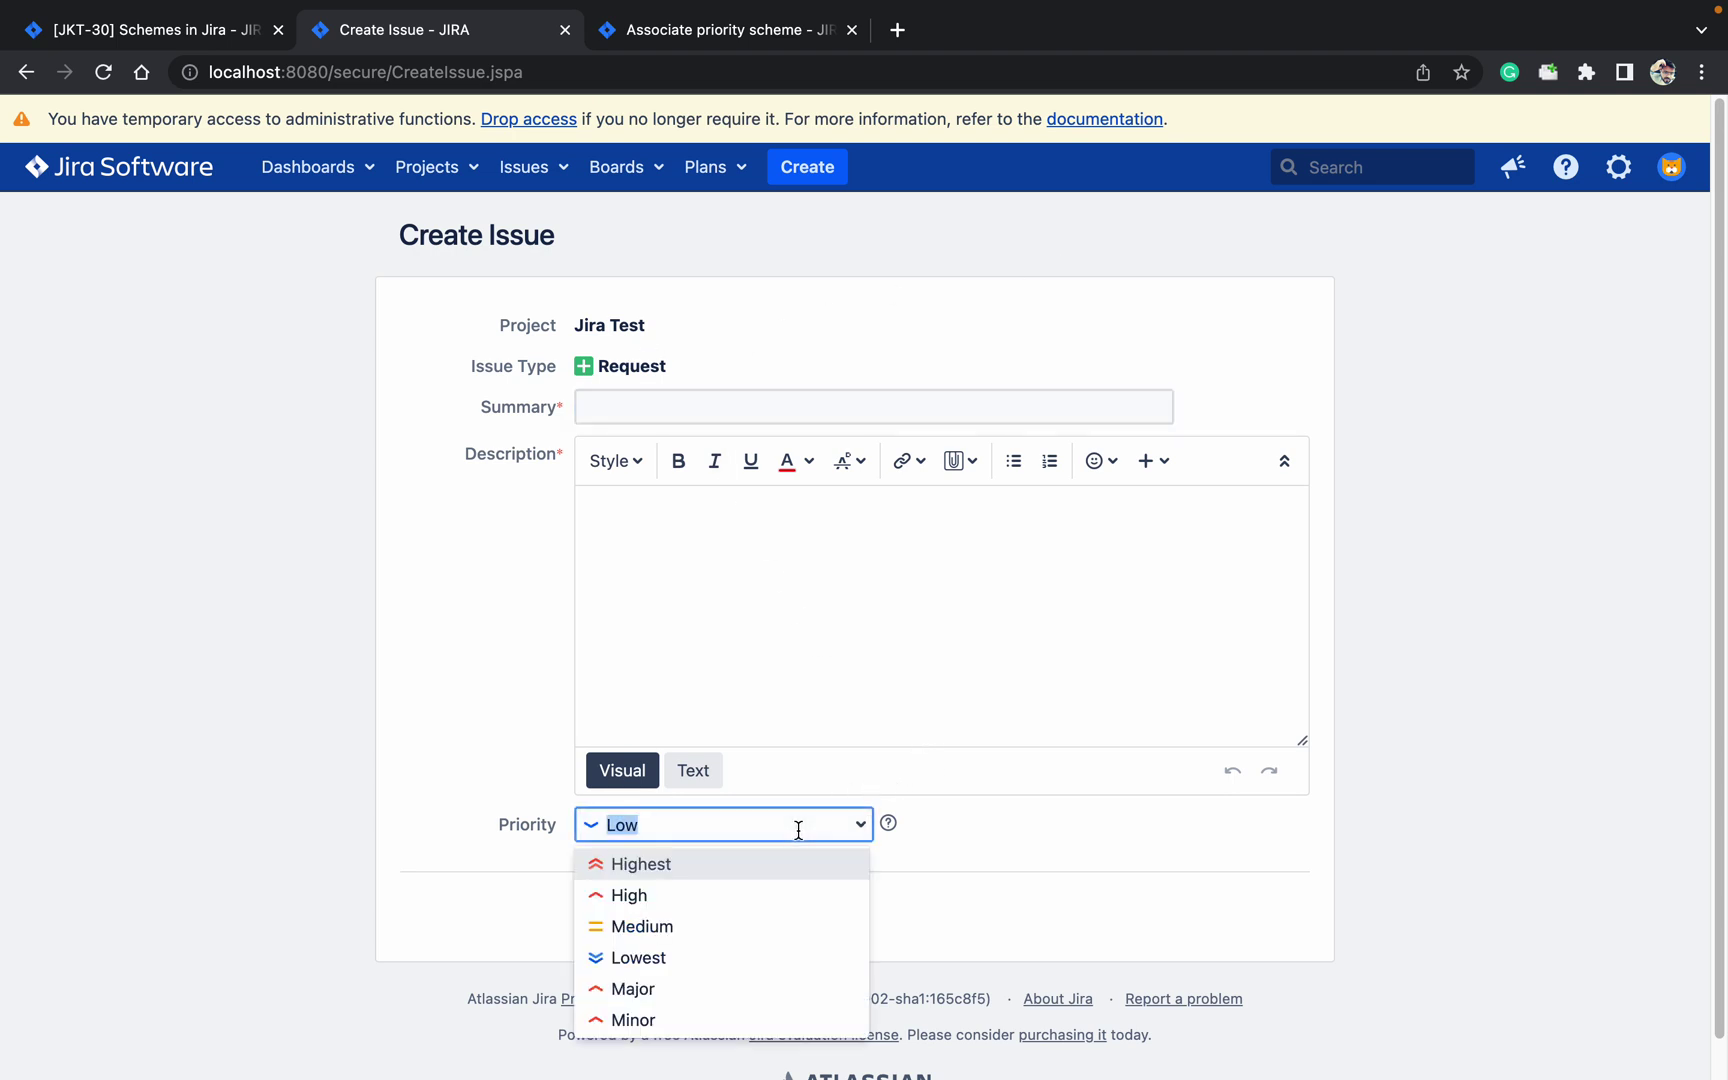
Step: Associate Priority Scheme with Jira Test, remapping existing Low issues to Minor
{"action": "left_click", "coordinate": [722, 30]}
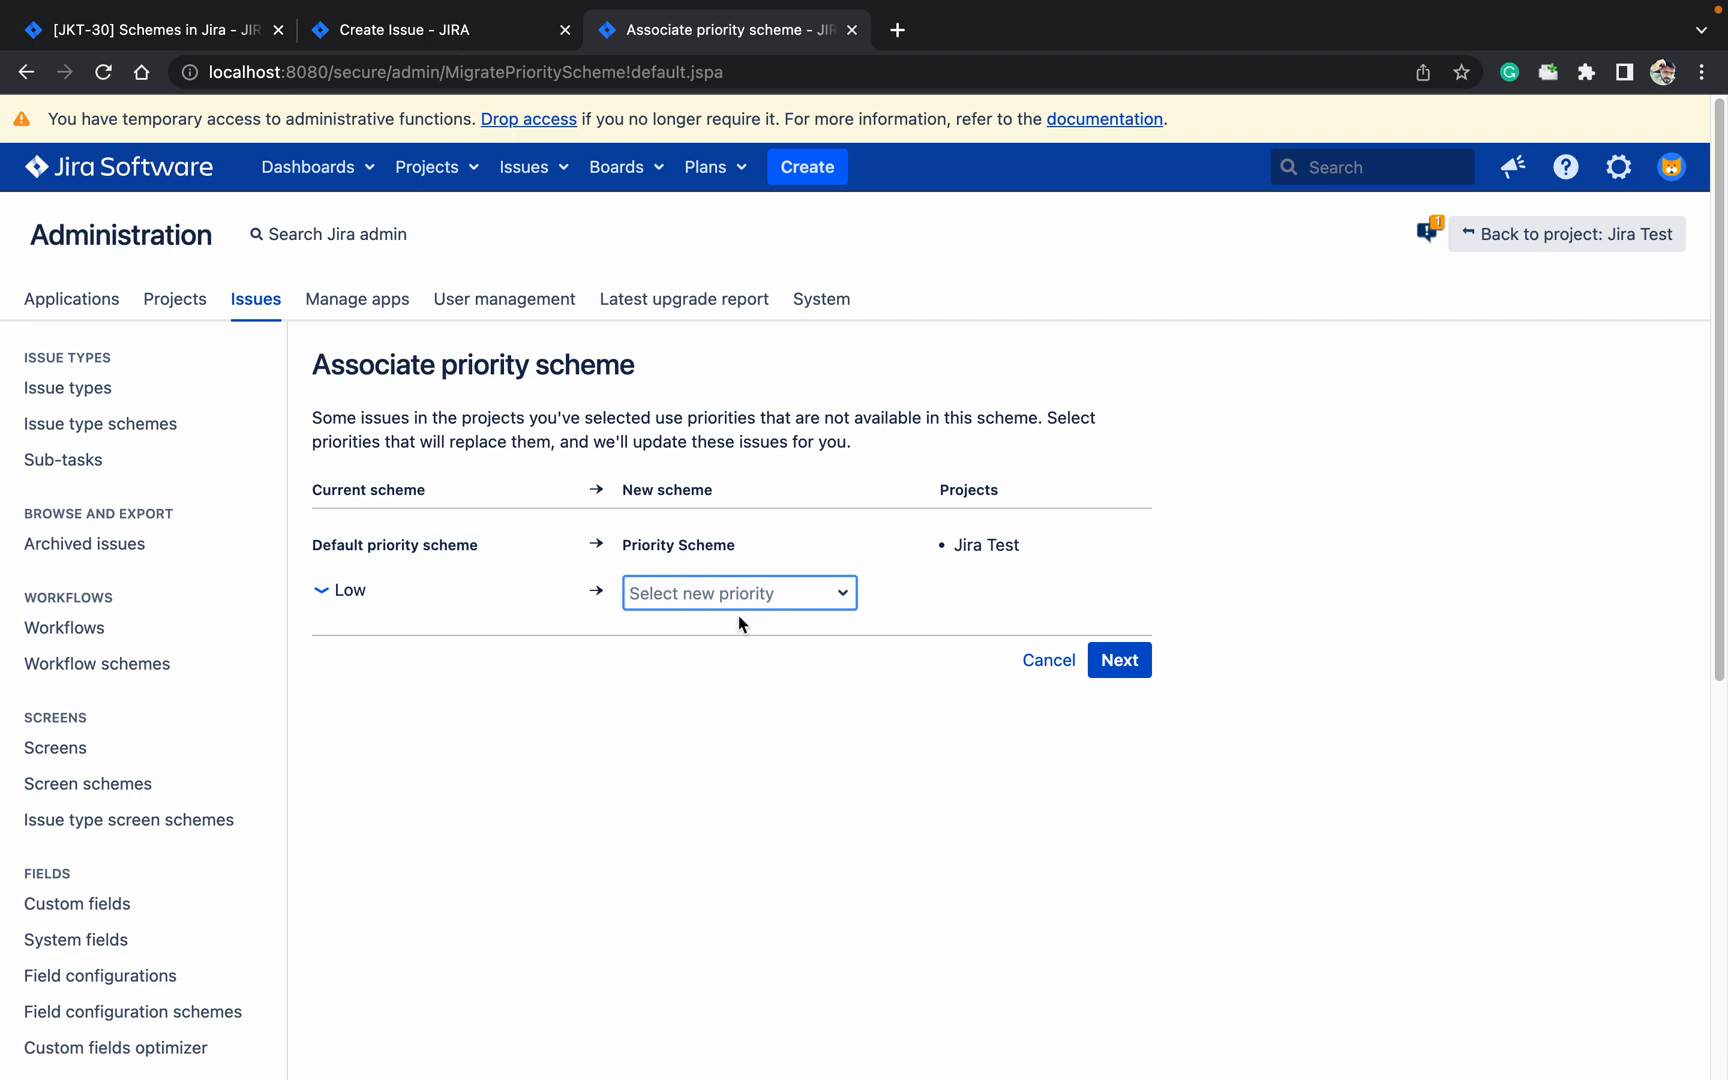
{"action": "left_click", "coordinate": [1118, 664]}
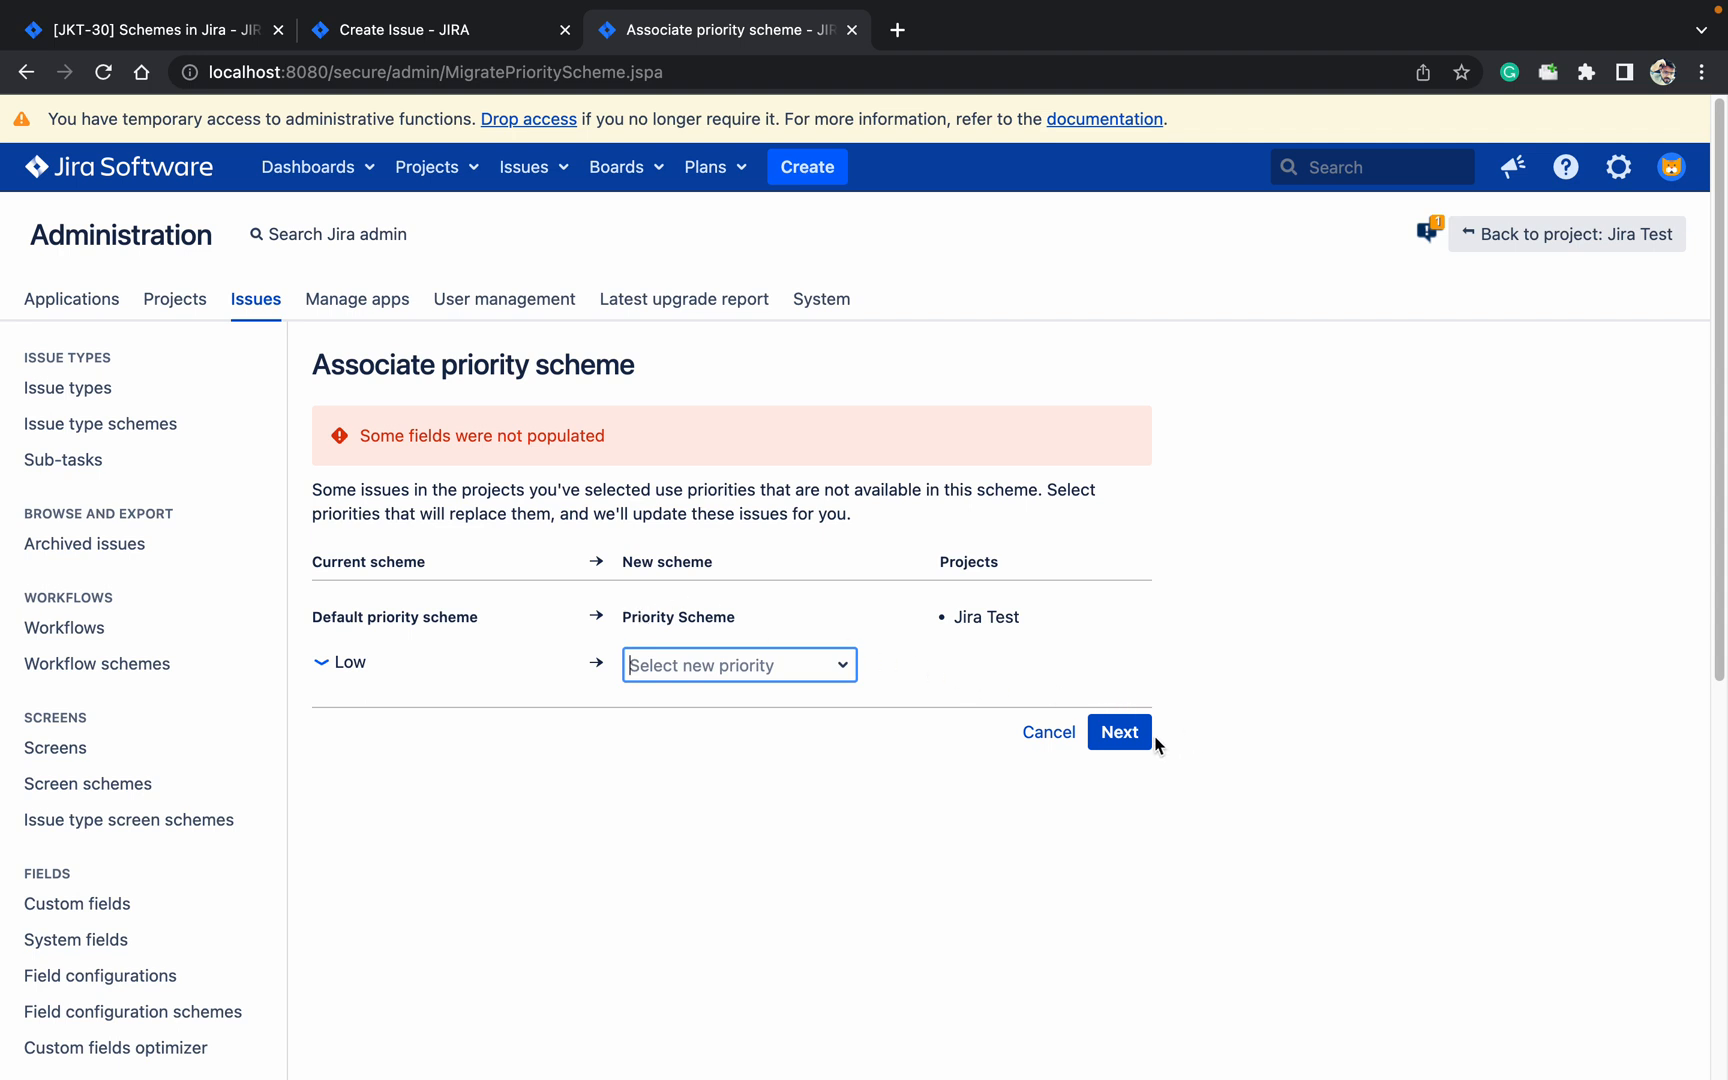
{"action": "left_click", "coordinate": [842, 664]}
{"action": "left_click", "coordinate": [776, 705]}
{"action": "left_click", "coordinate": [844, 672]}
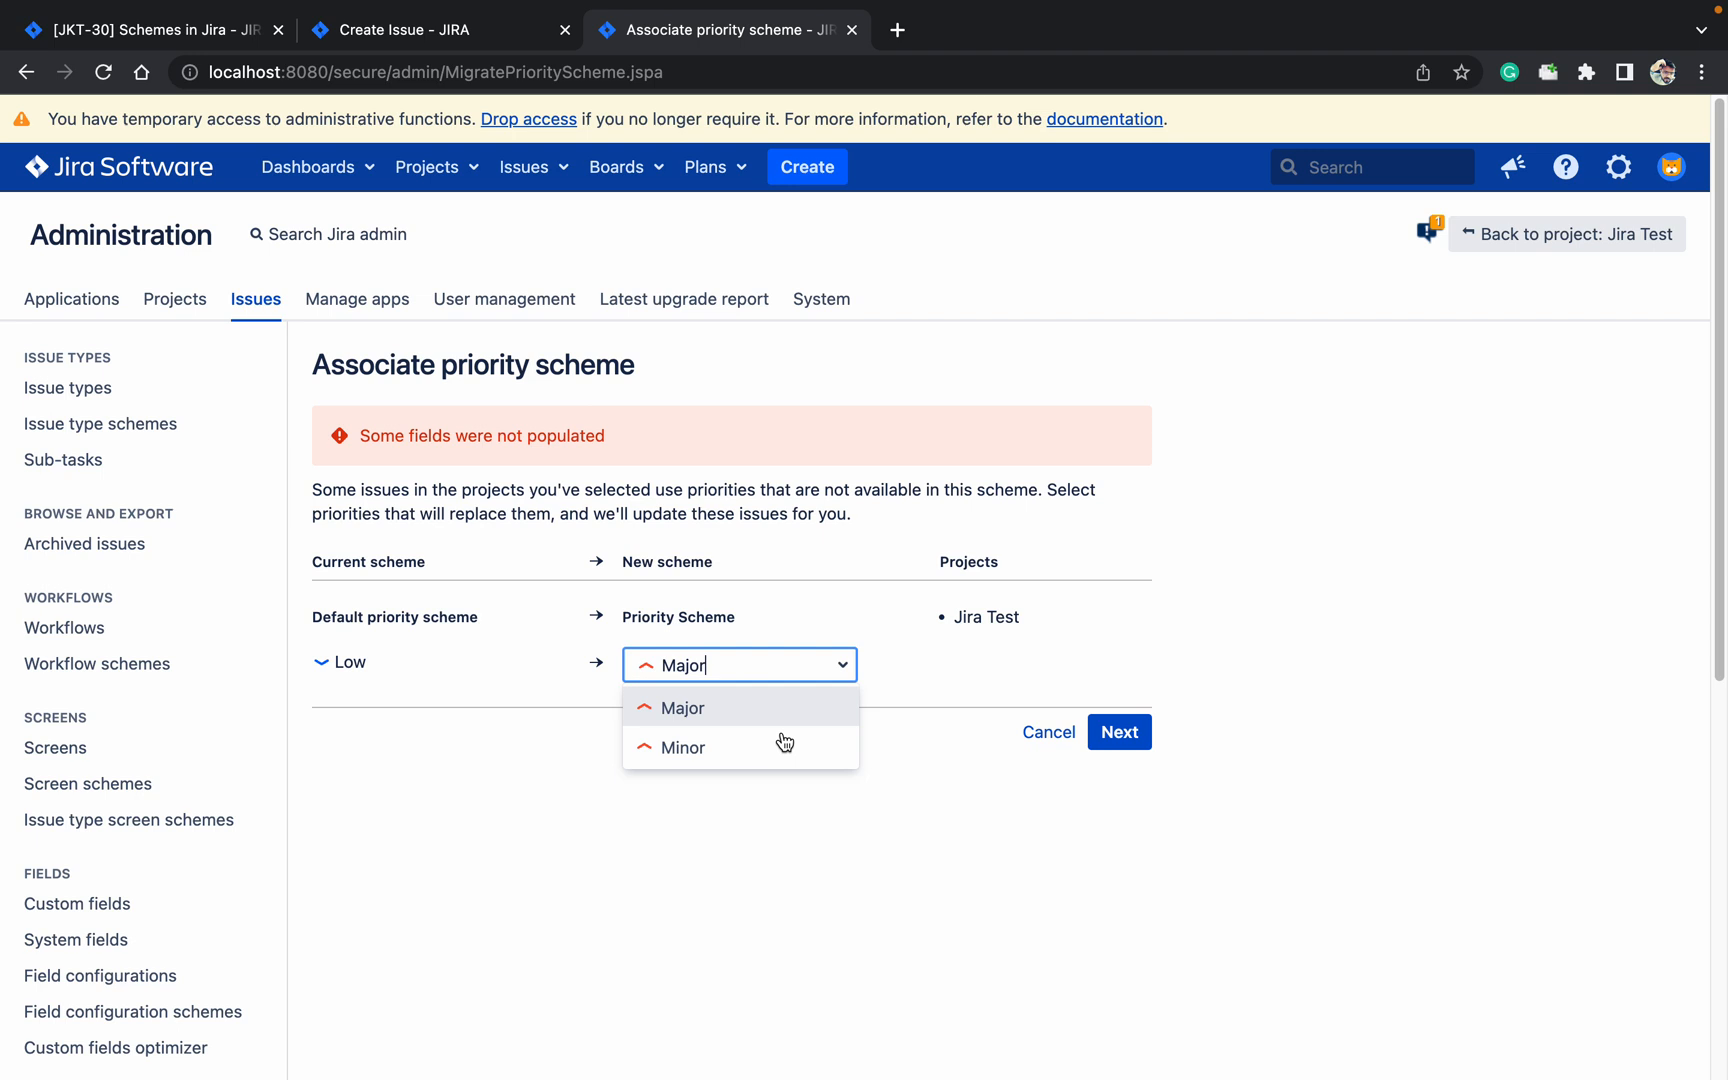
{"action": "left_click", "coordinate": [780, 745]}
{"action": "left_click", "coordinate": [1124, 737]}
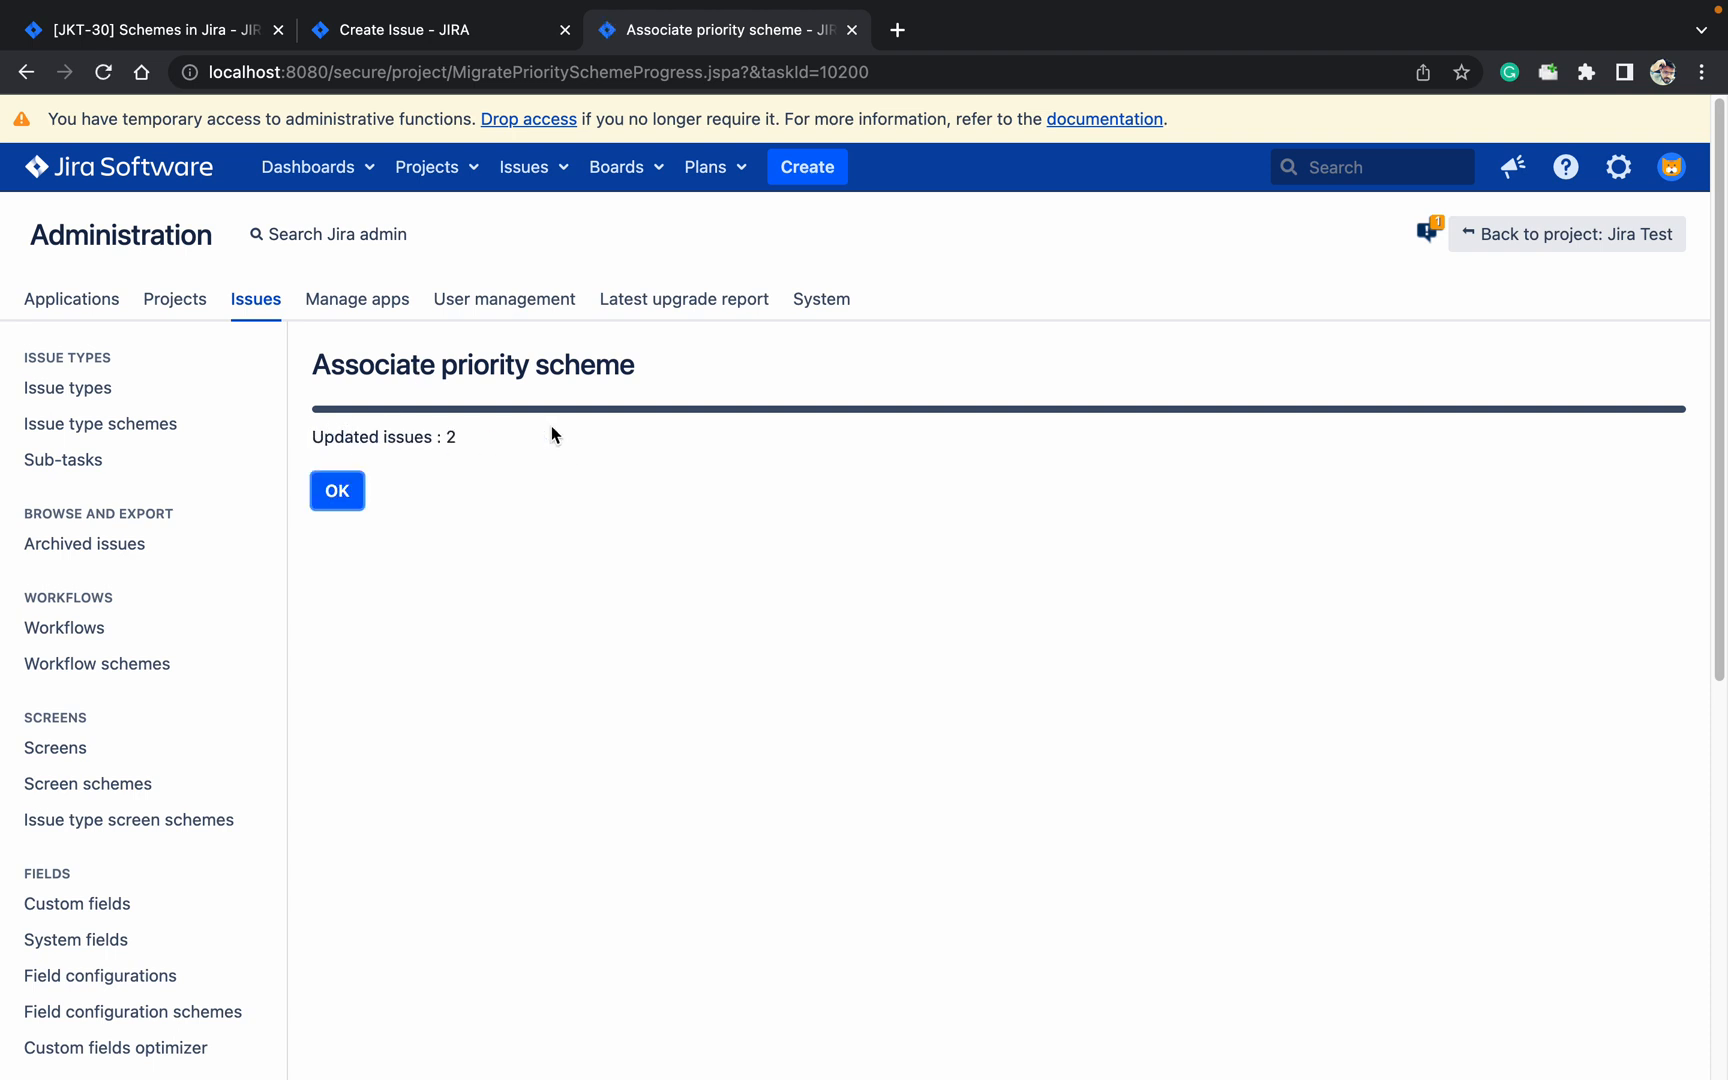
{"action": "left_click", "coordinate": [330, 490]}
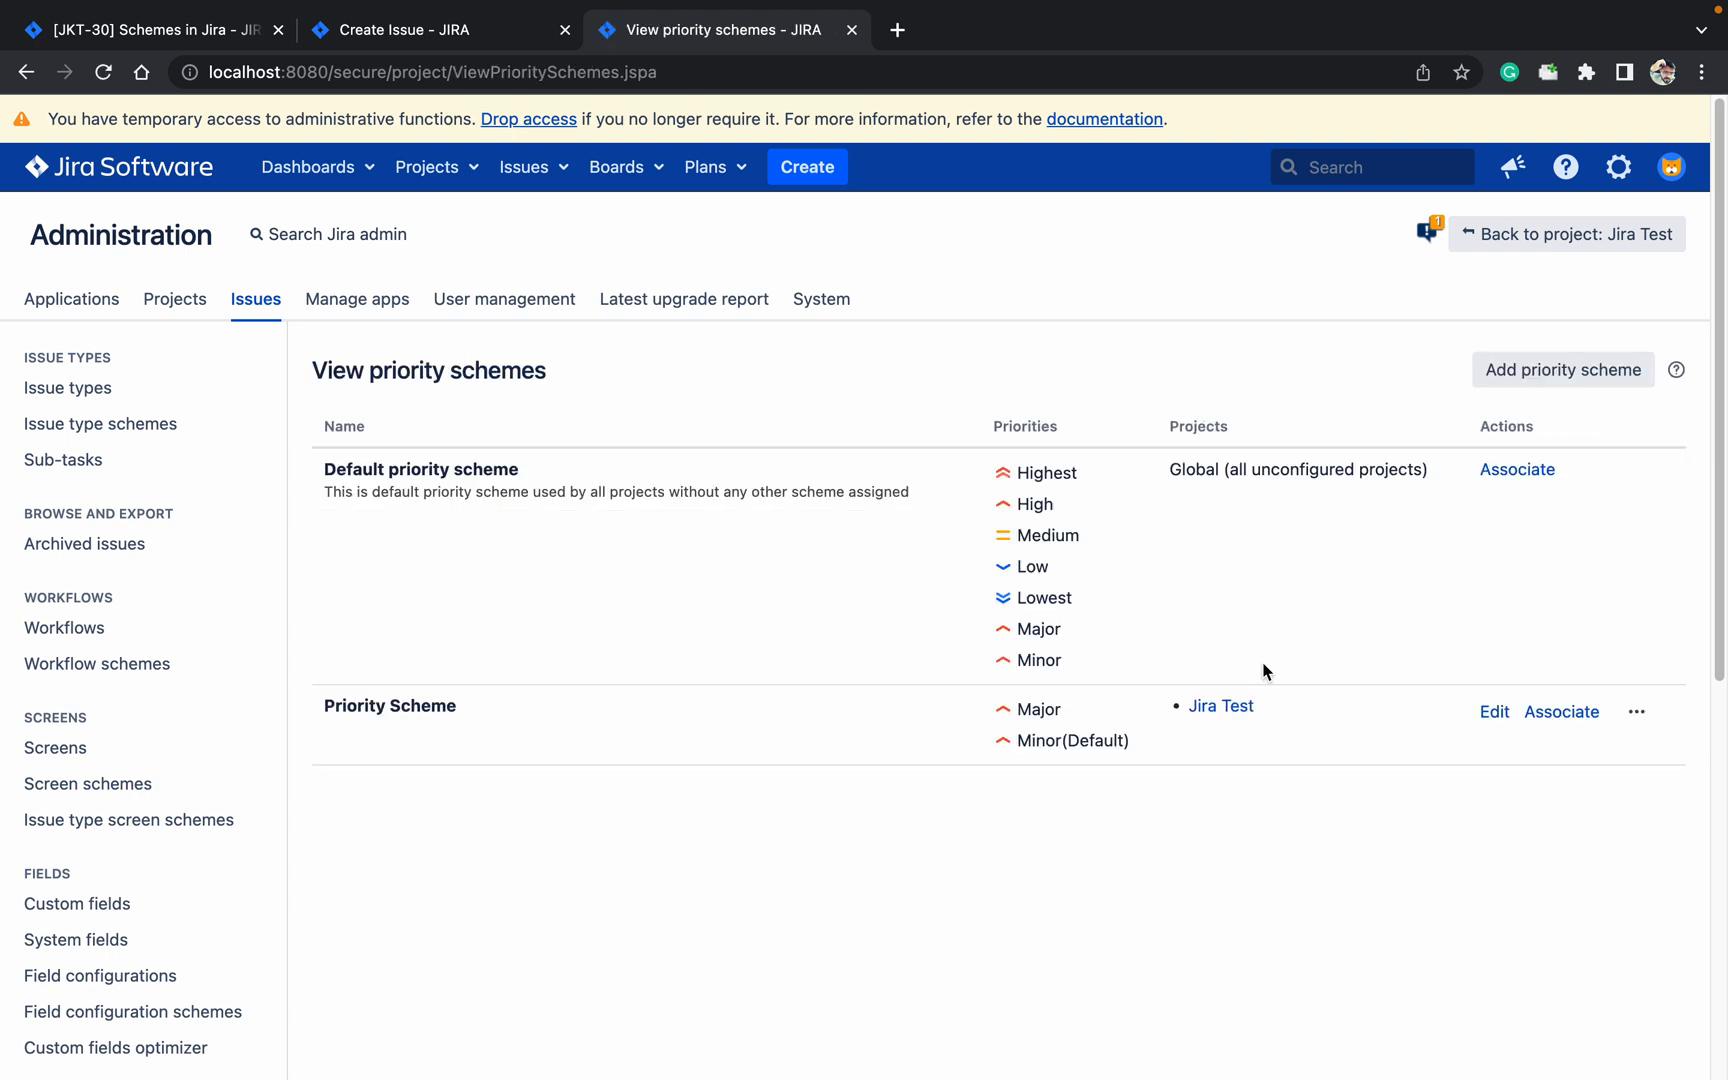
Step: Reload the Create Issue form and confirm Priority defaults to Minor with only Major and Minor offered
{"action": "left_click", "coordinate": [406, 30]}
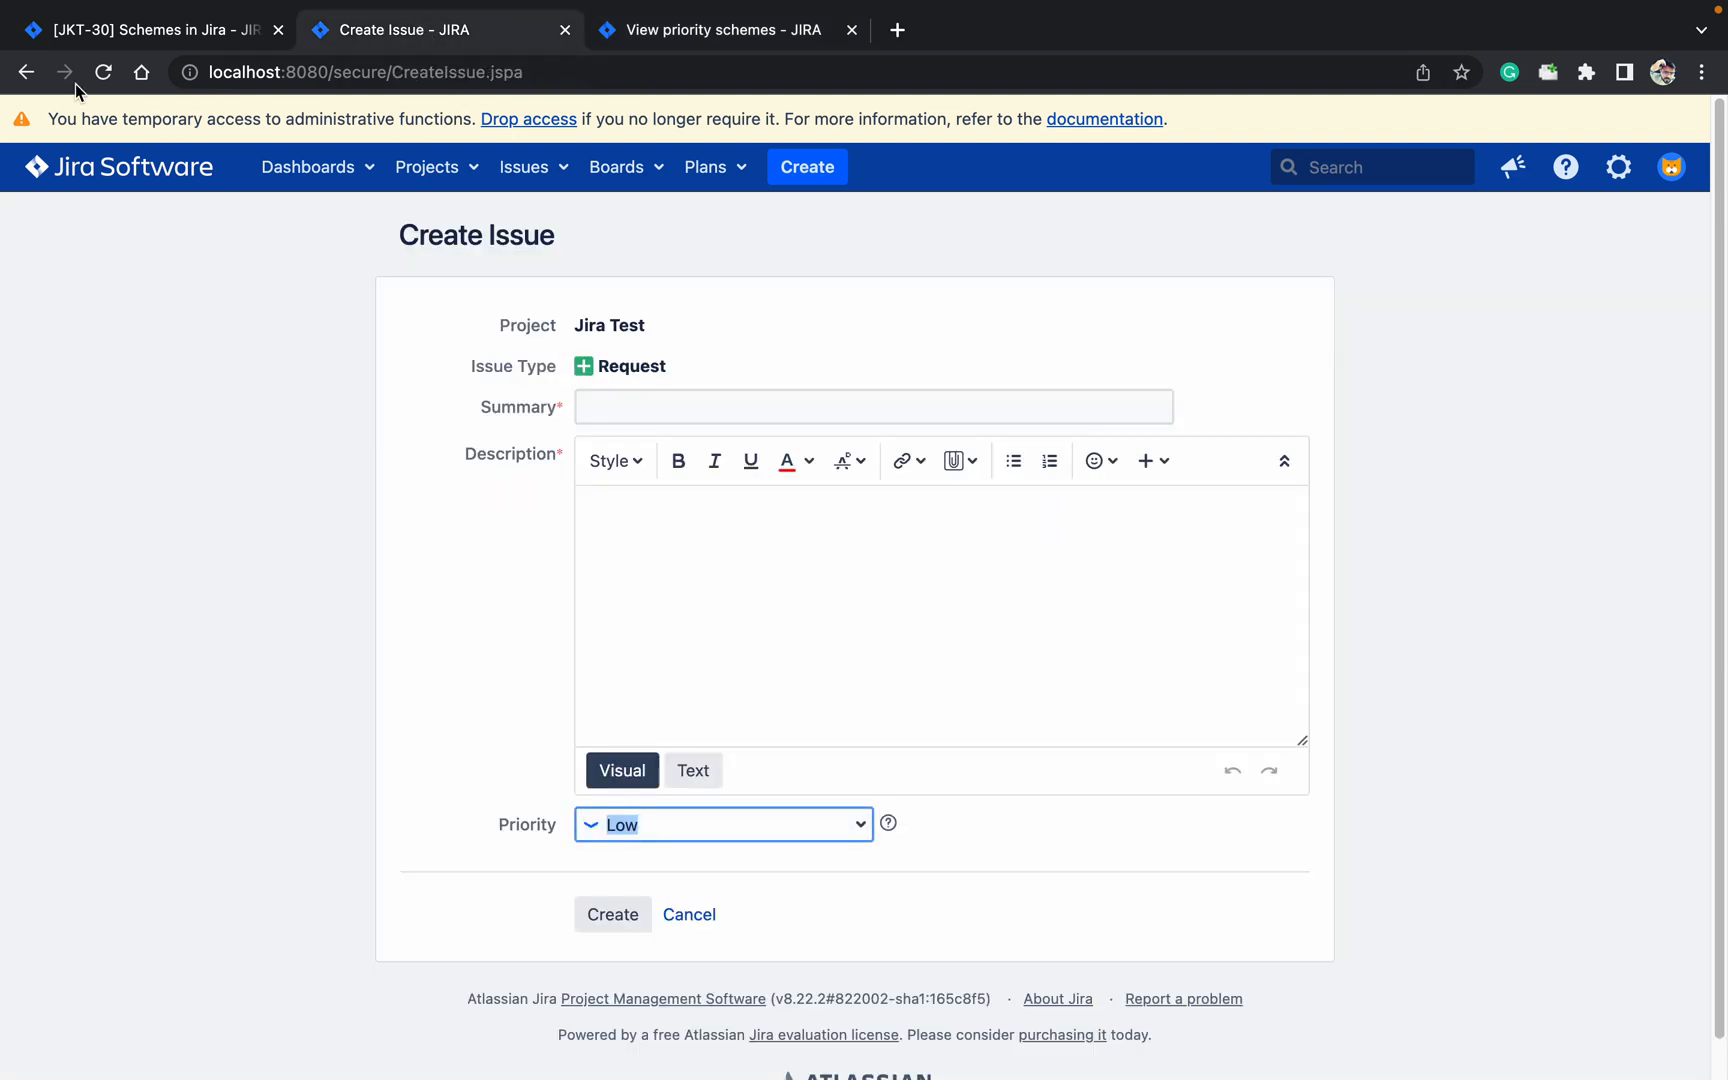
{"action": "left_click", "coordinate": [104, 72]}
{"action": "left_click", "coordinate": [1063, 264]}
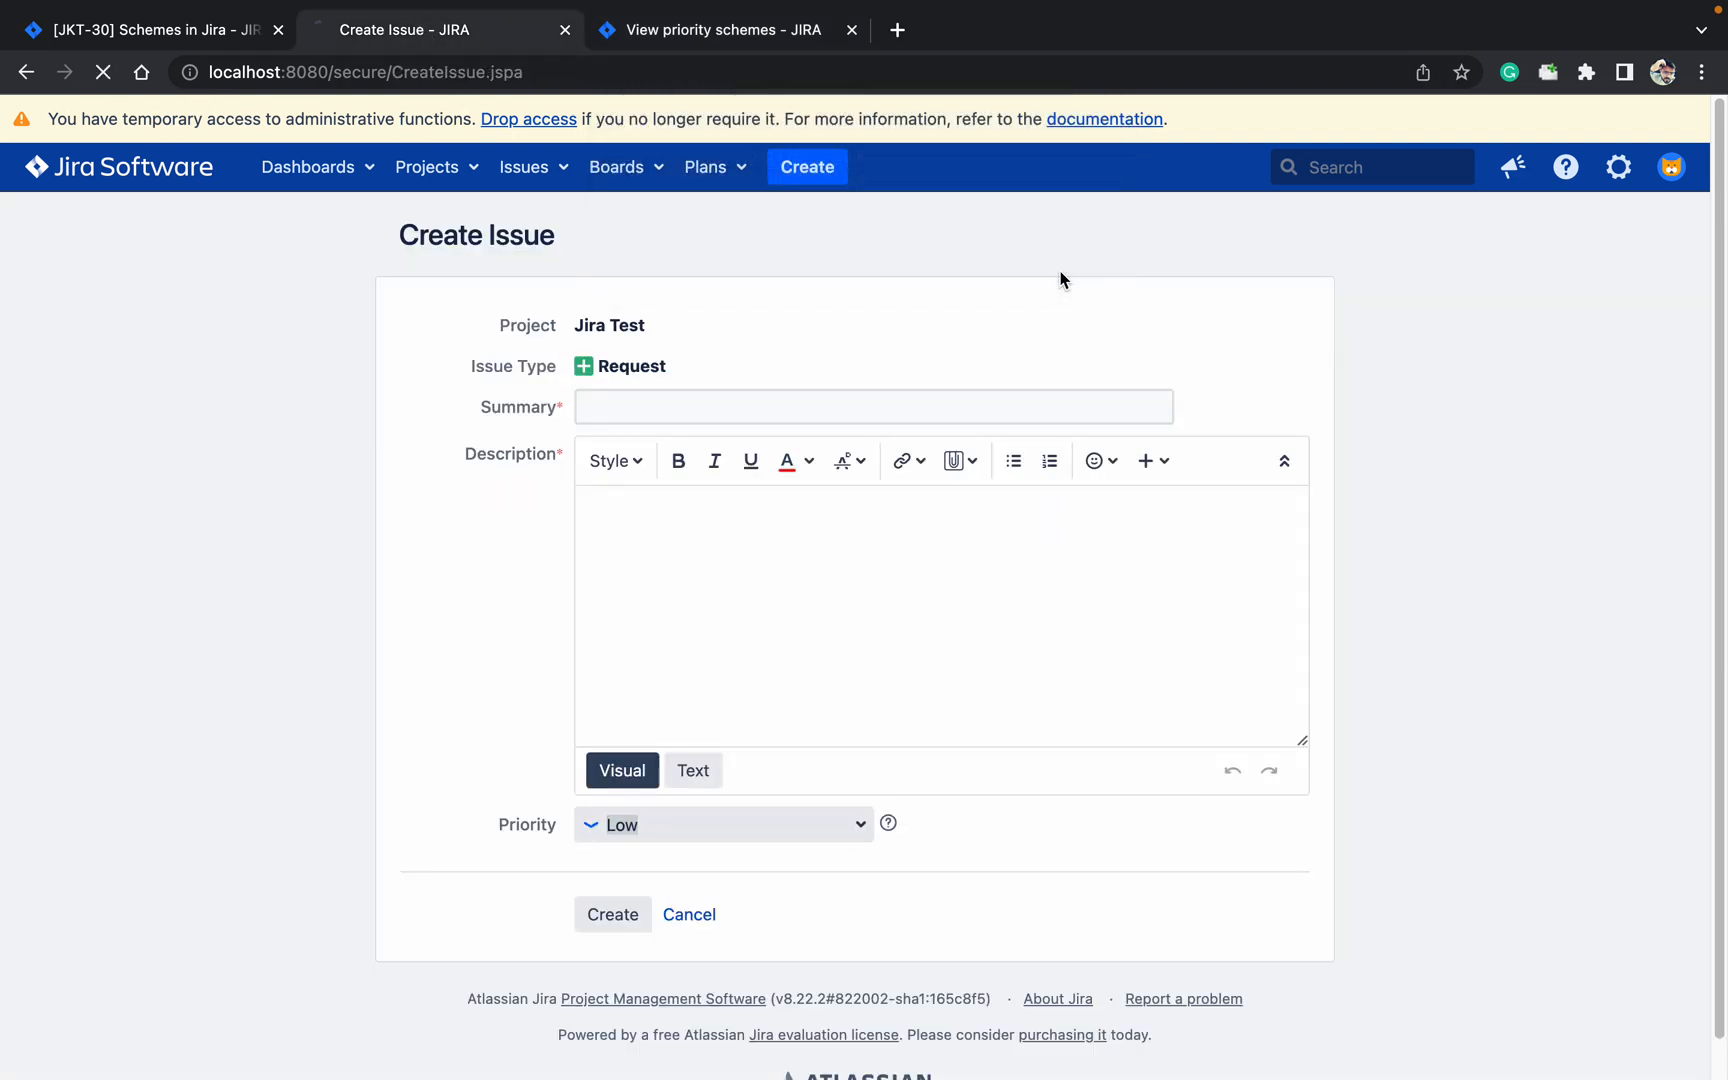
{"action": "left_click", "coordinate": [826, 825]}
{"action": "left_click", "coordinate": [526, 695]}
Step: Edit Priority Scheme so Minor is no longer its default priority and update it
{"action": "left_click", "coordinate": [715, 93]}
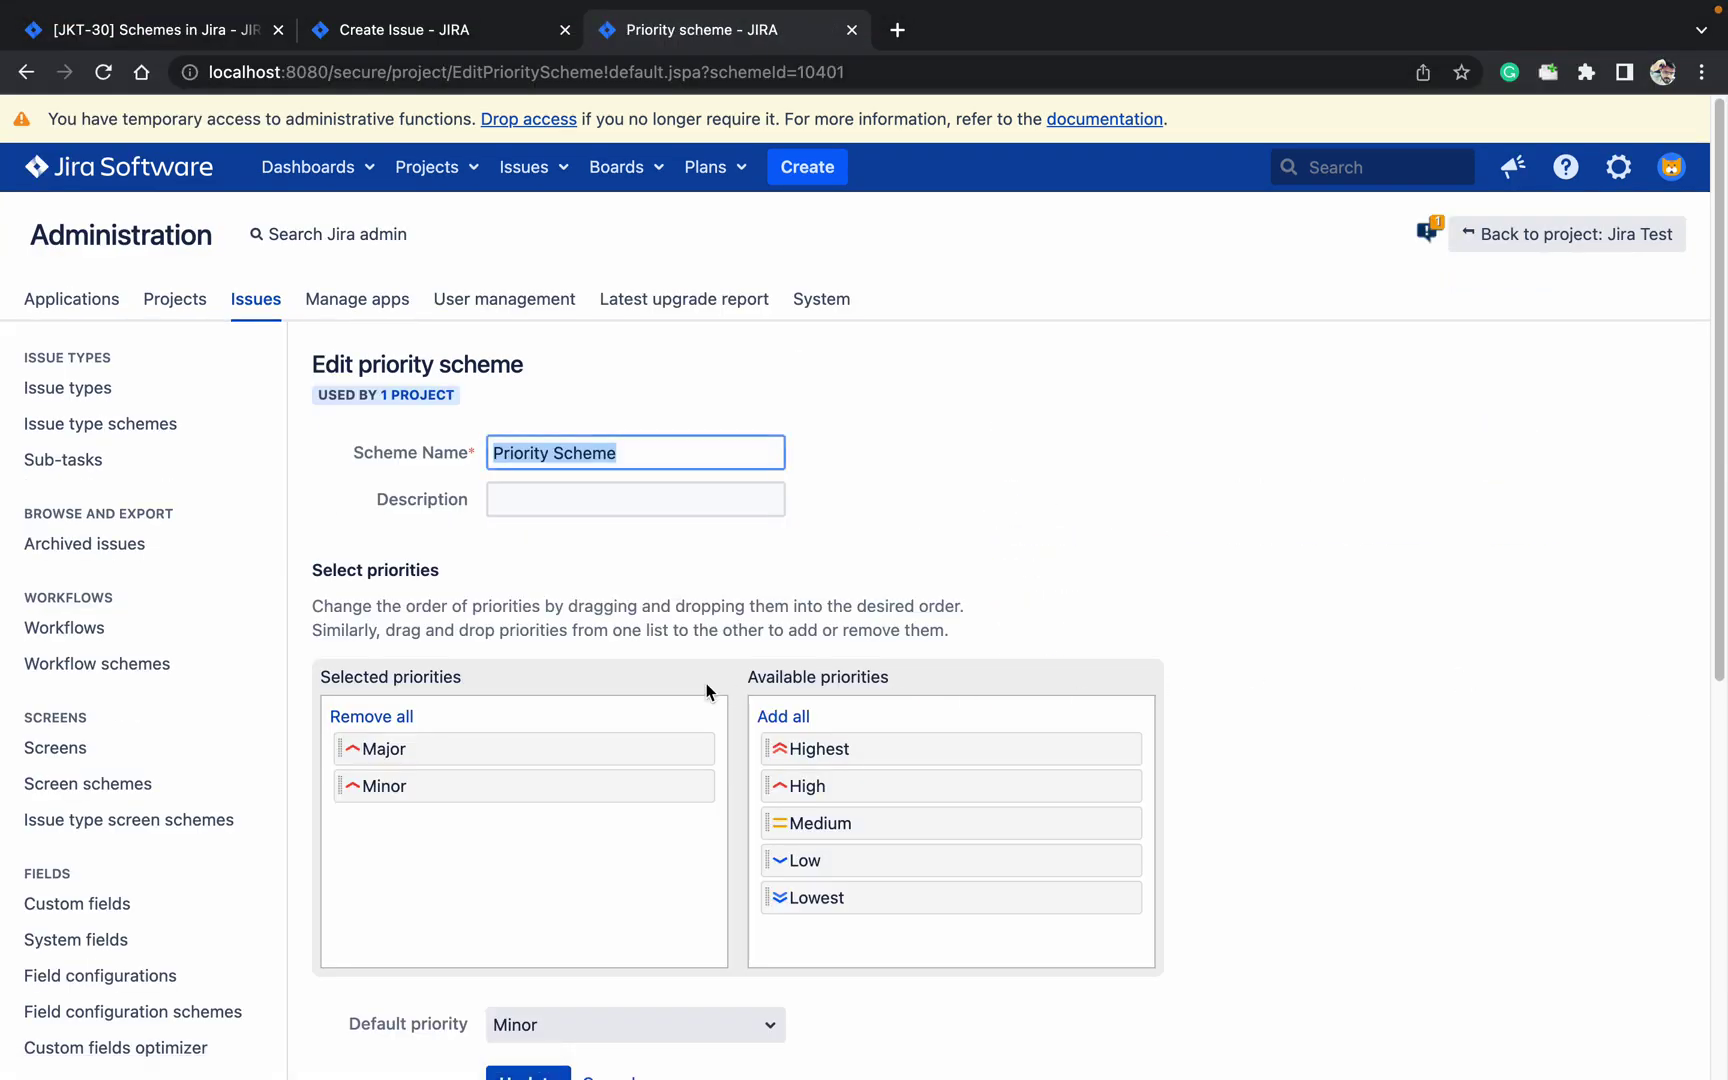
{"action": "scroll", "coordinate": [784, 672], "scroll_direction": "down", "scroll_amount": 5}
{"action": "scroll", "coordinate": [756, 676], "scroll_direction": "down", "scroll_amount": 3}
{"action": "left_click", "coordinate": [626, 582]}
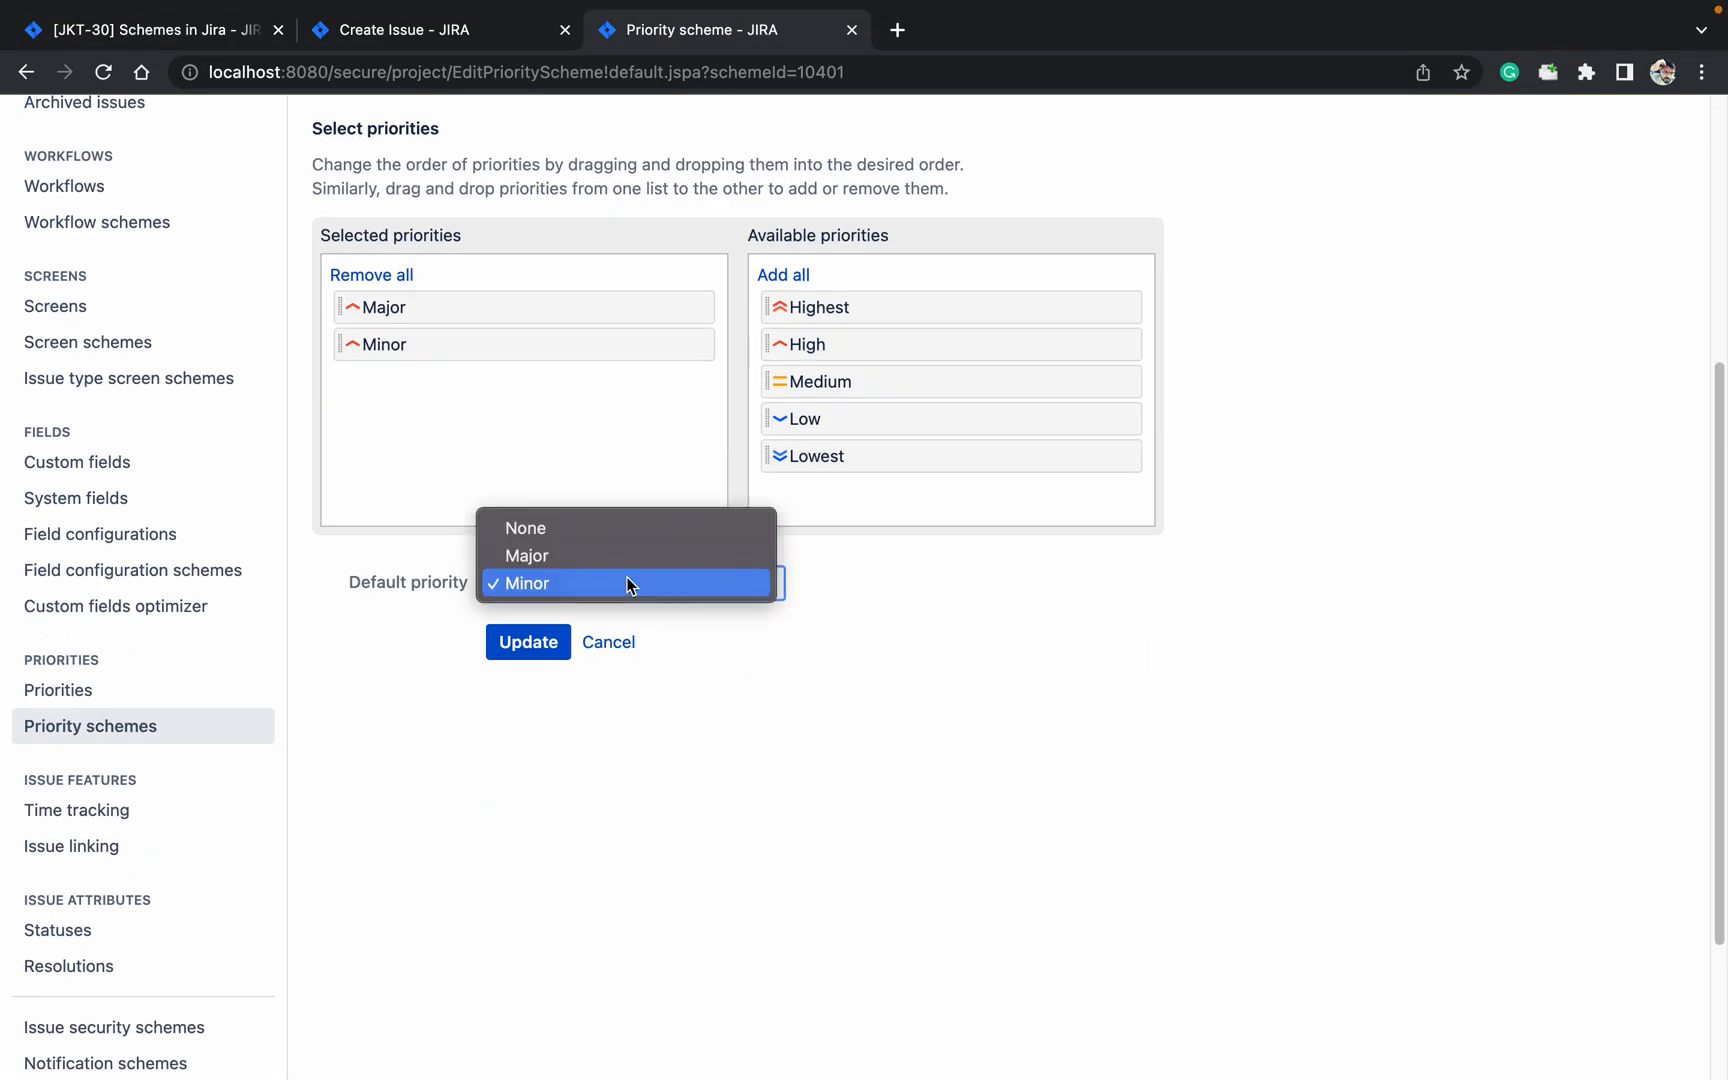
{"action": "left_click", "coordinate": [540, 583]}
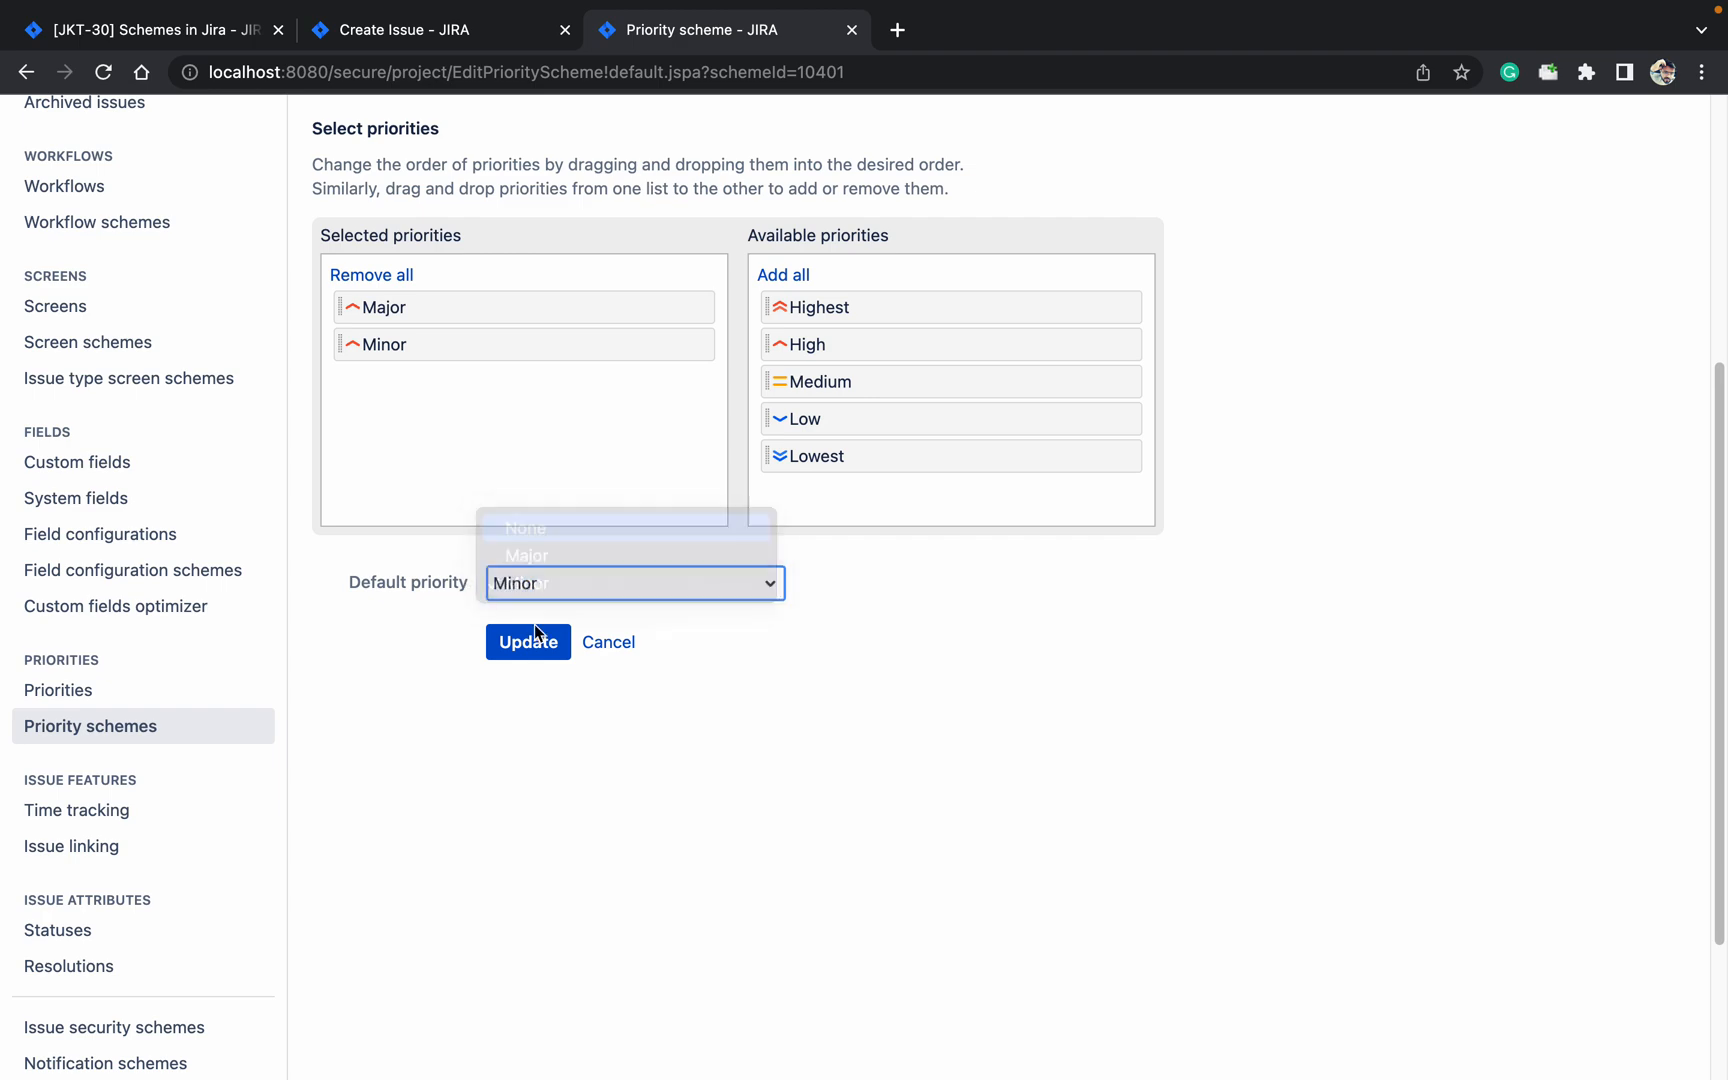
{"action": "left_click", "coordinate": [529, 642]}
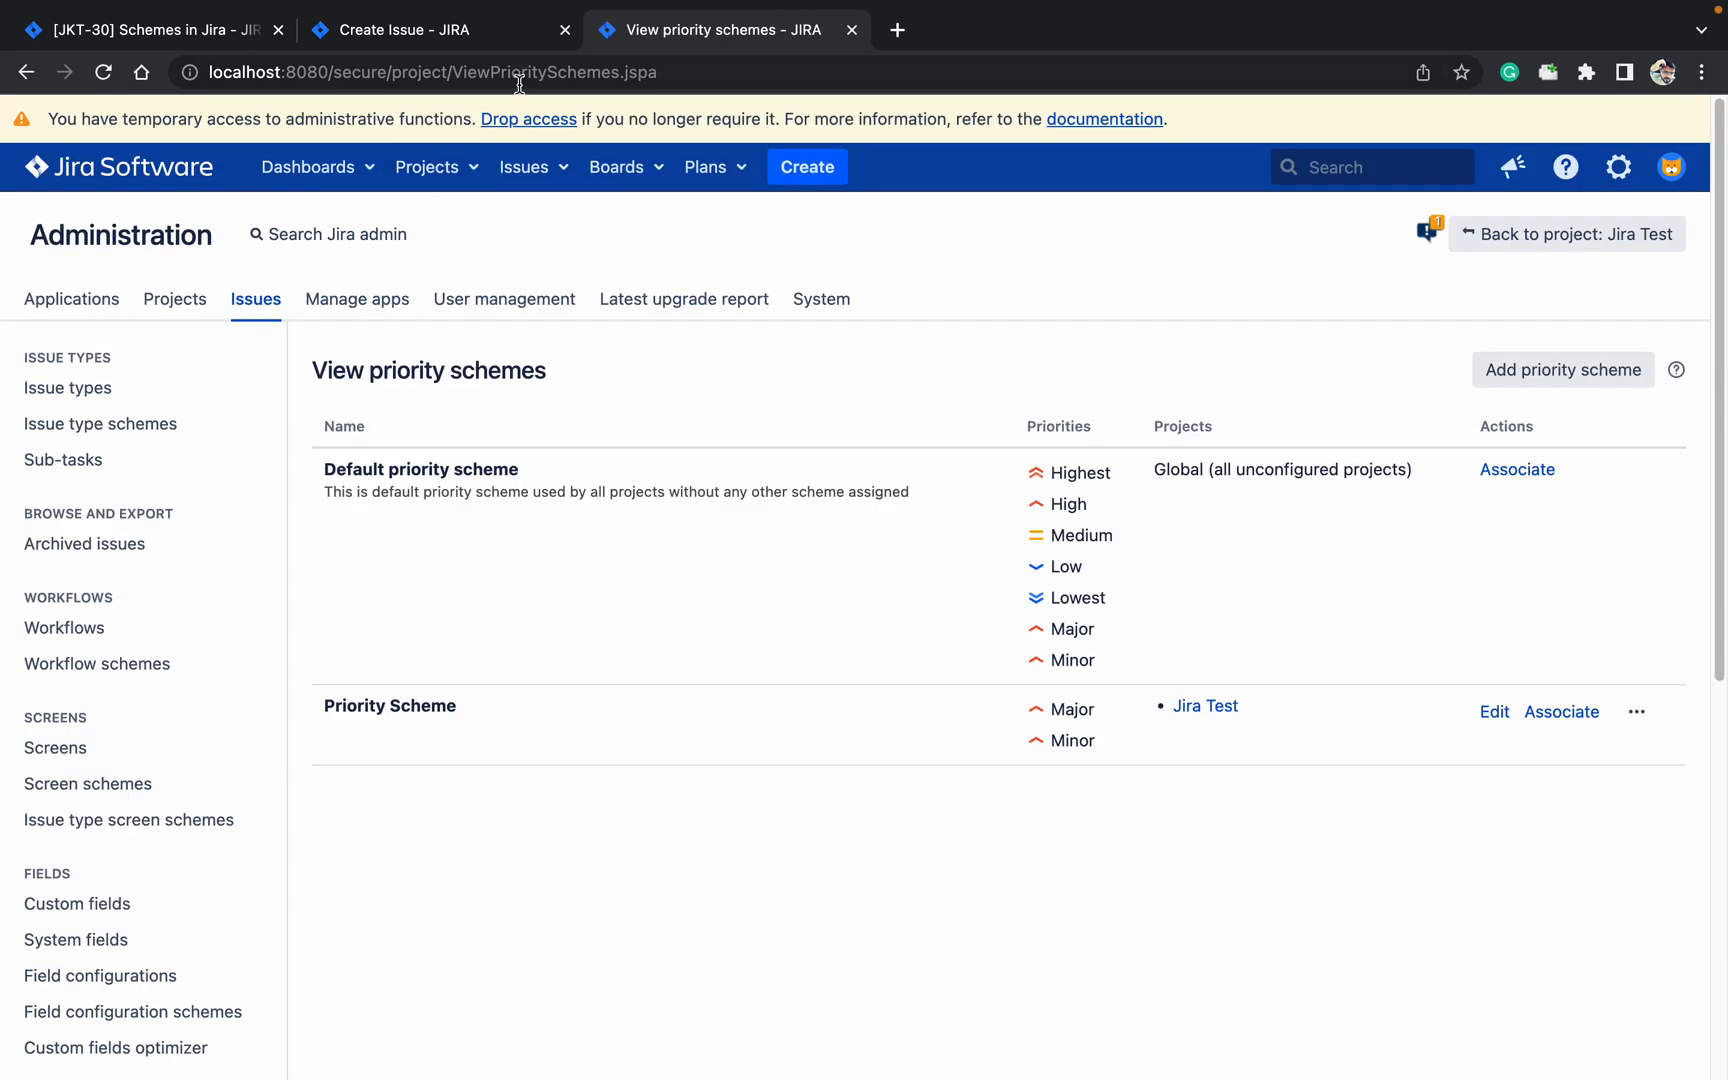
Step: Reload the Create Issue form and confirm Priority now defaults to Major with only Minor besides it
{"action": "left_click", "coordinate": [476, 30]}
{"action": "left_click", "coordinate": [102, 72]}
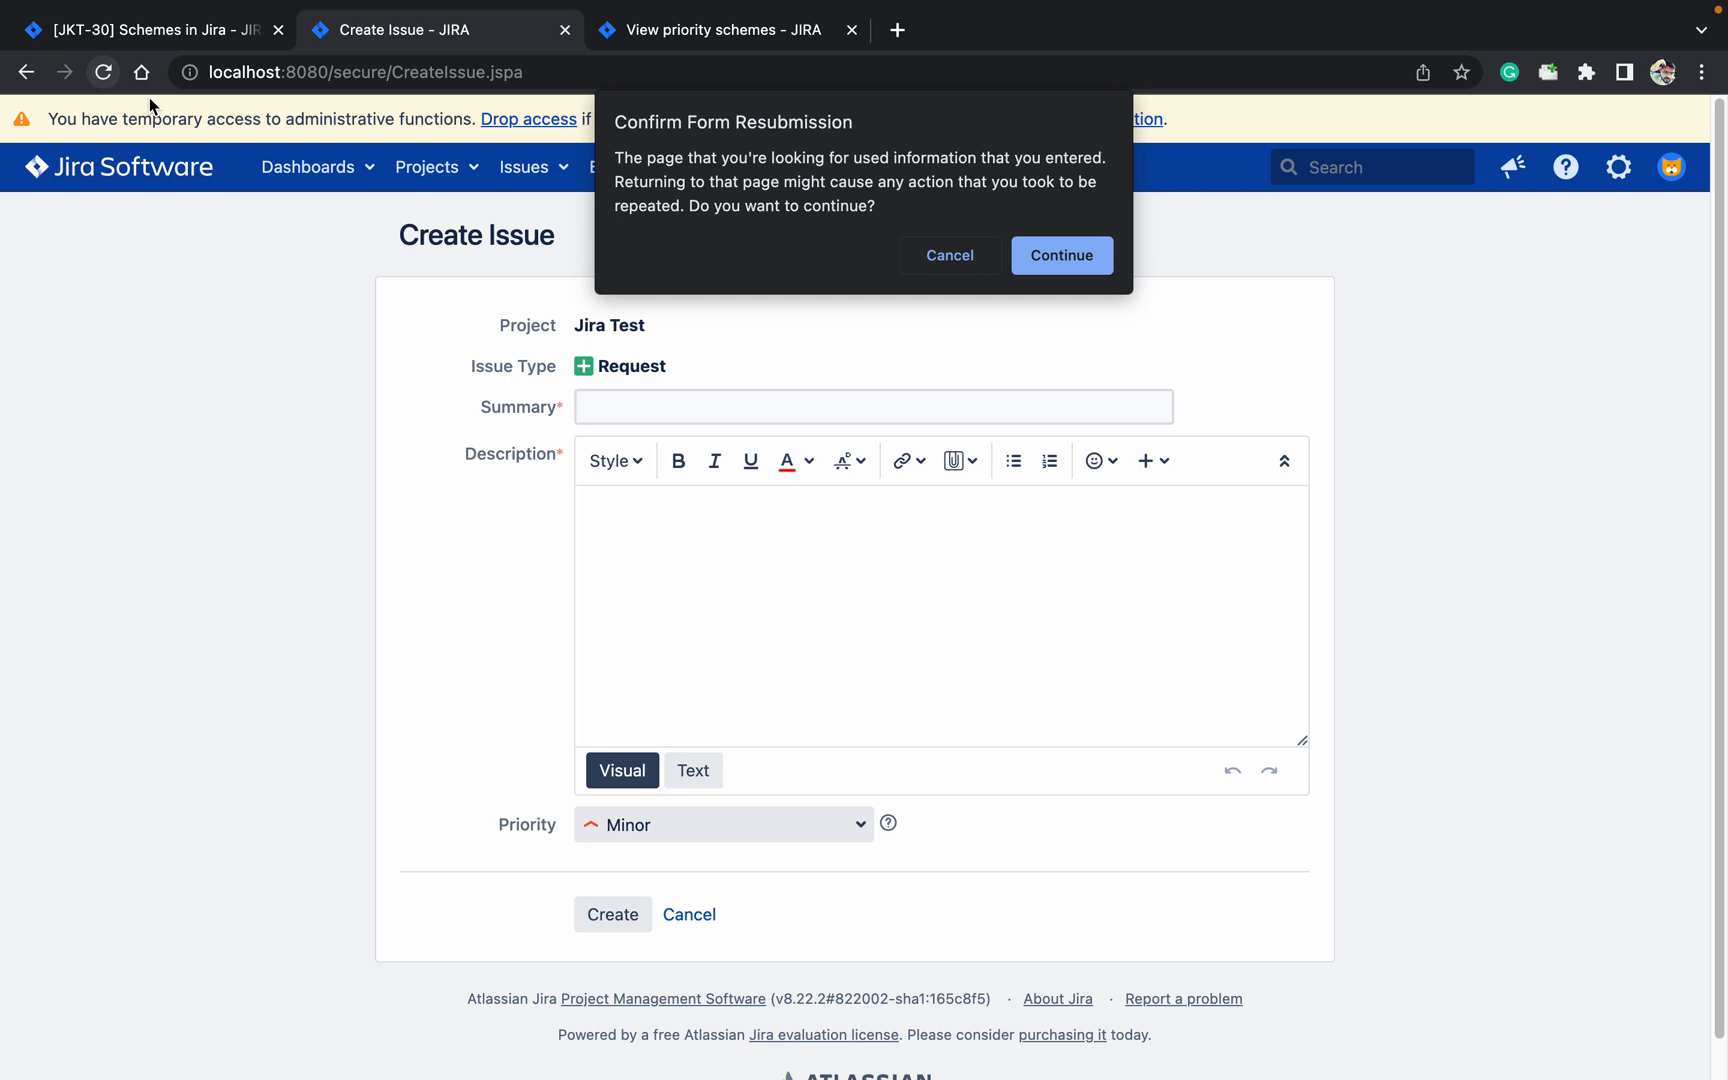
{"action": "left_click", "coordinate": [1064, 257]}
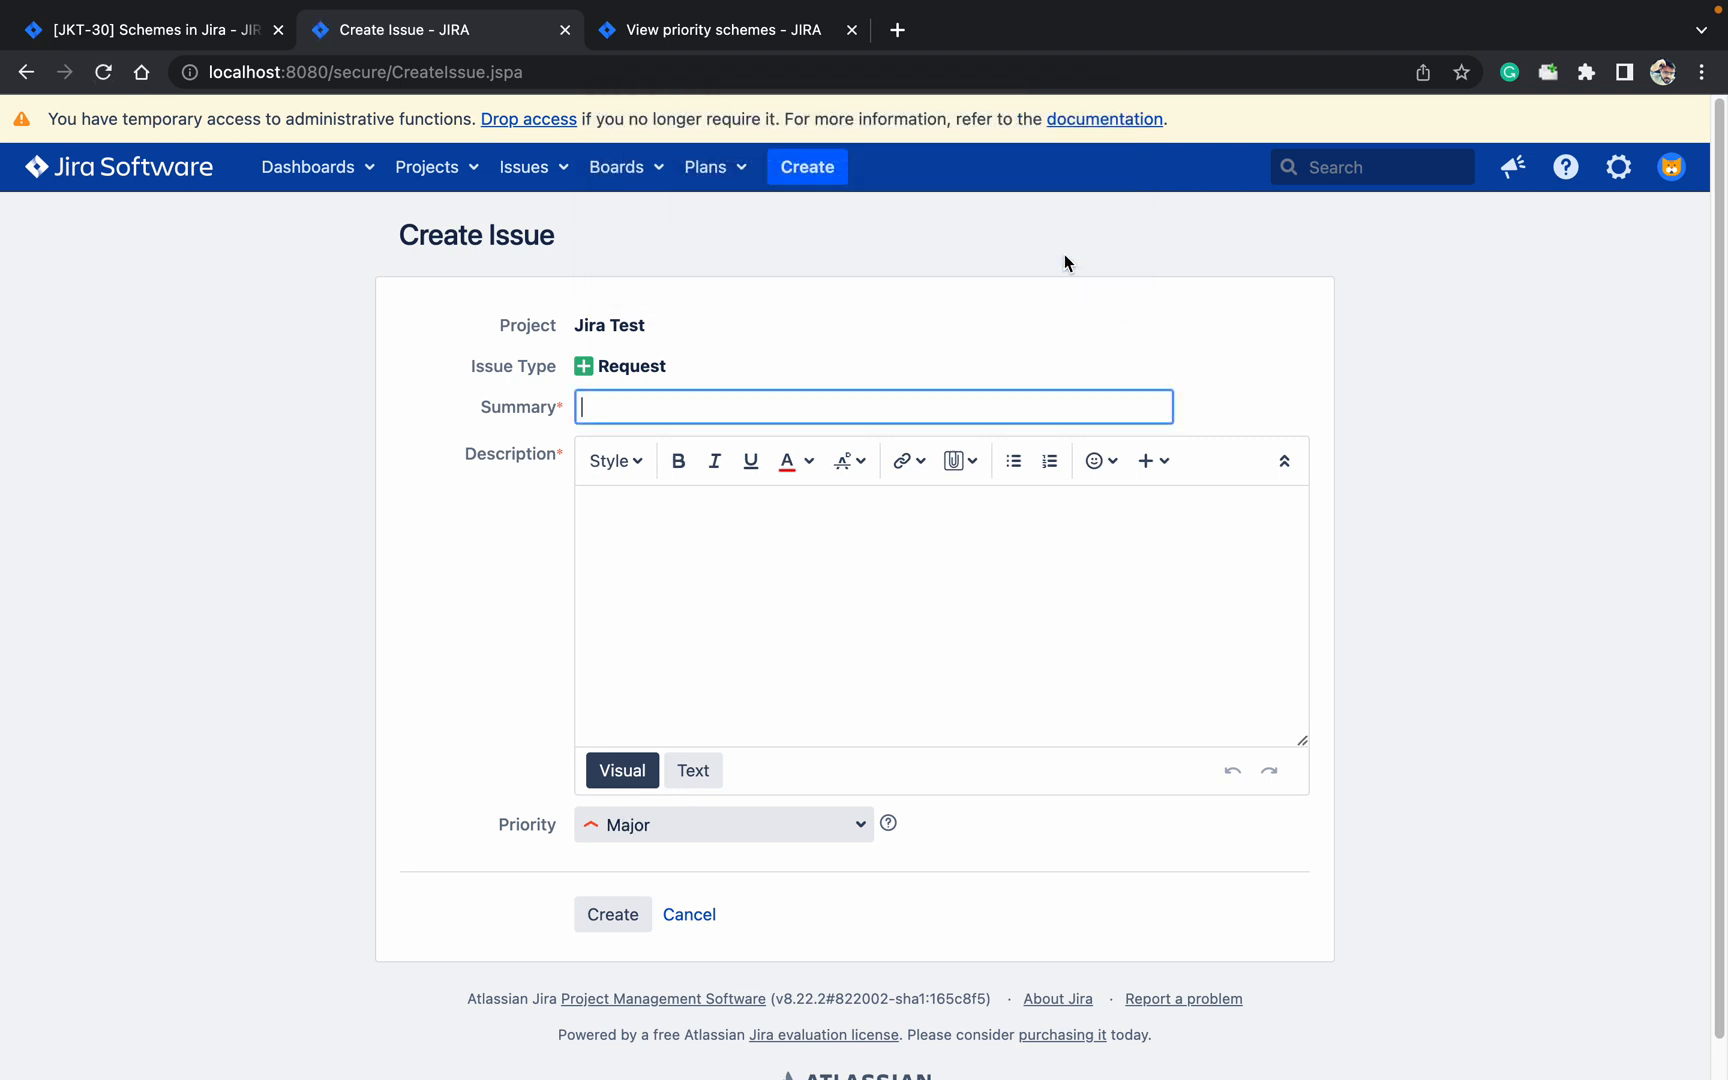
{"action": "left_click", "coordinate": [860, 825]}
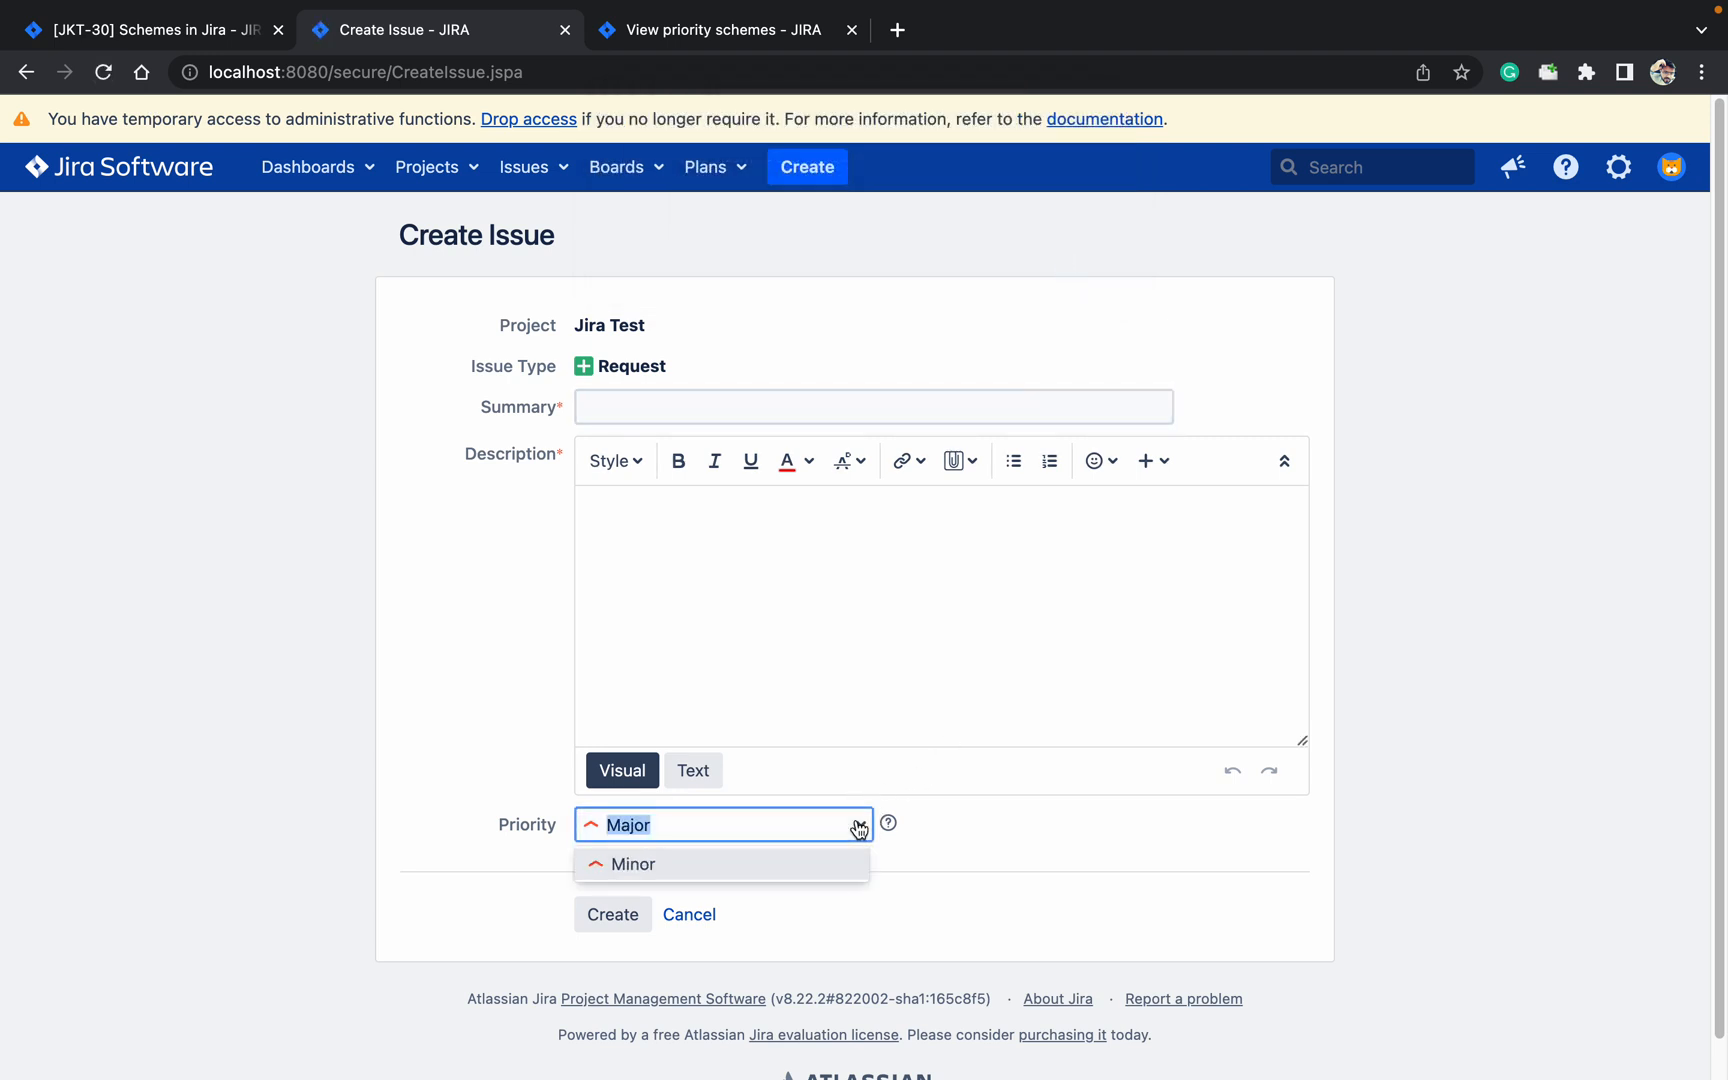
{"action": "left_click", "coordinate": [964, 831]}
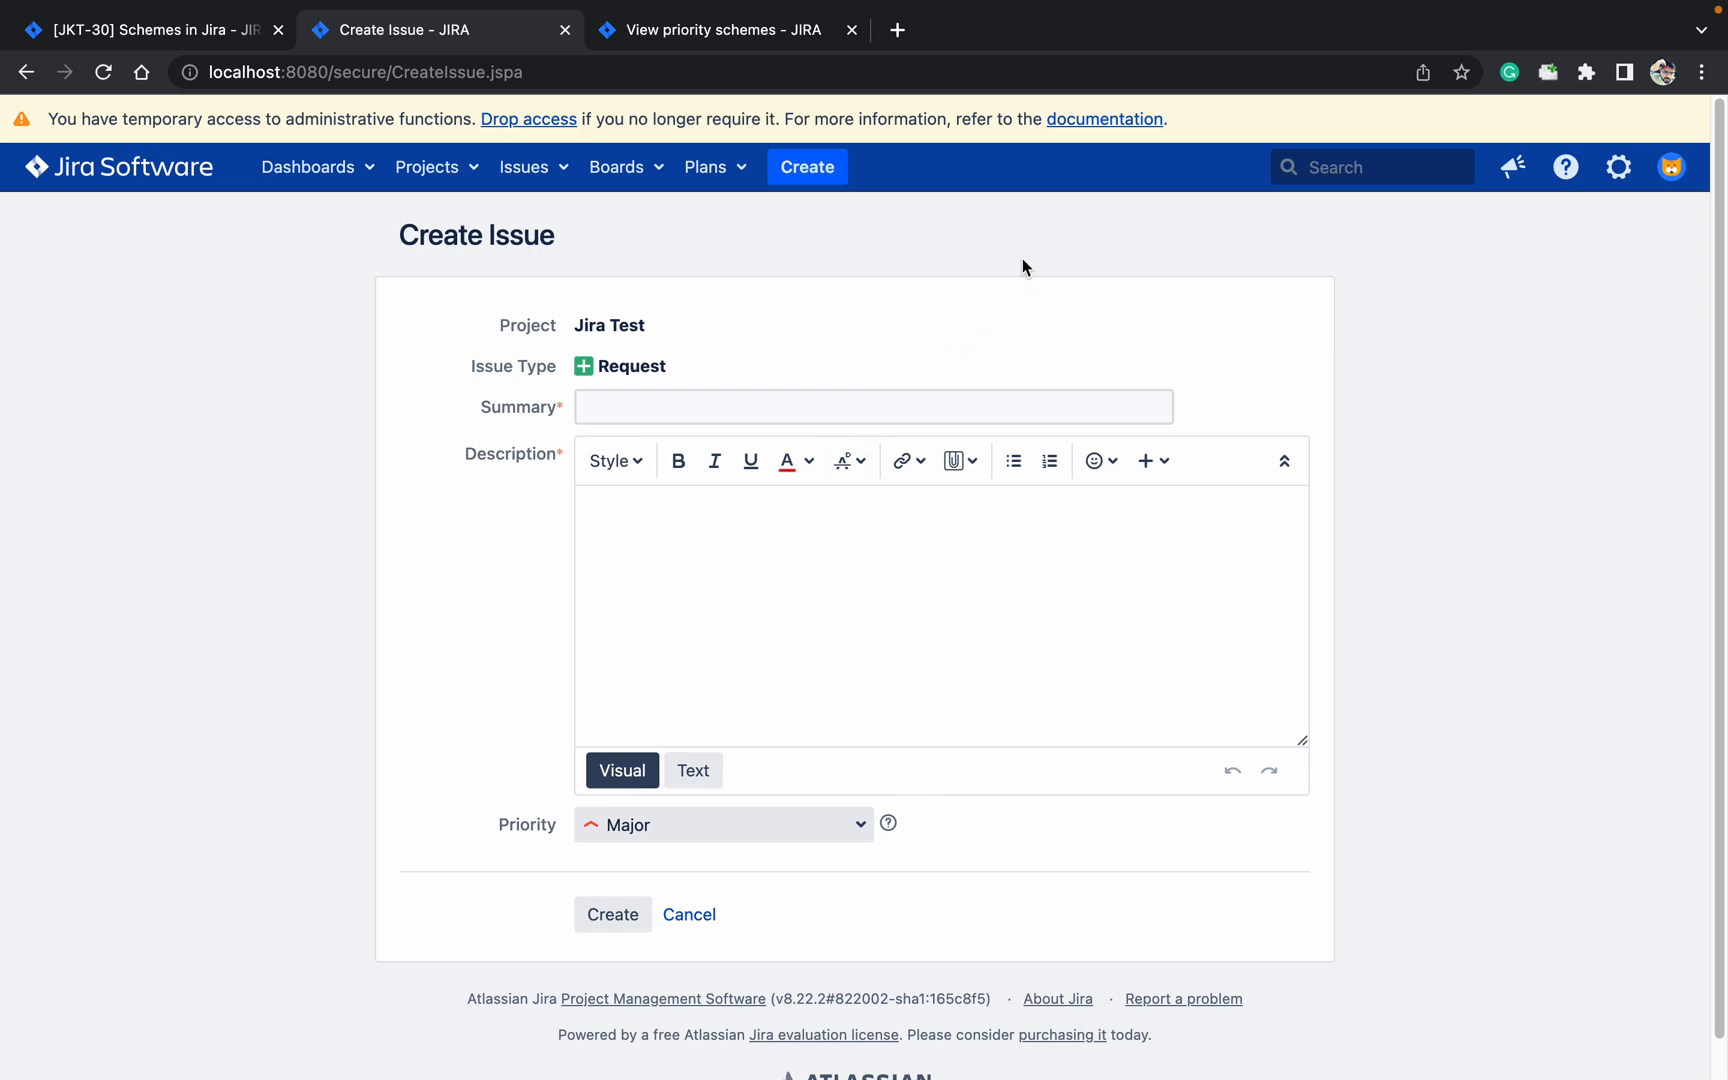
Step: From the priority schemes list, go to all Priorities and start adding a new priority
{"action": "left_click", "coordinate": [684, 30]}
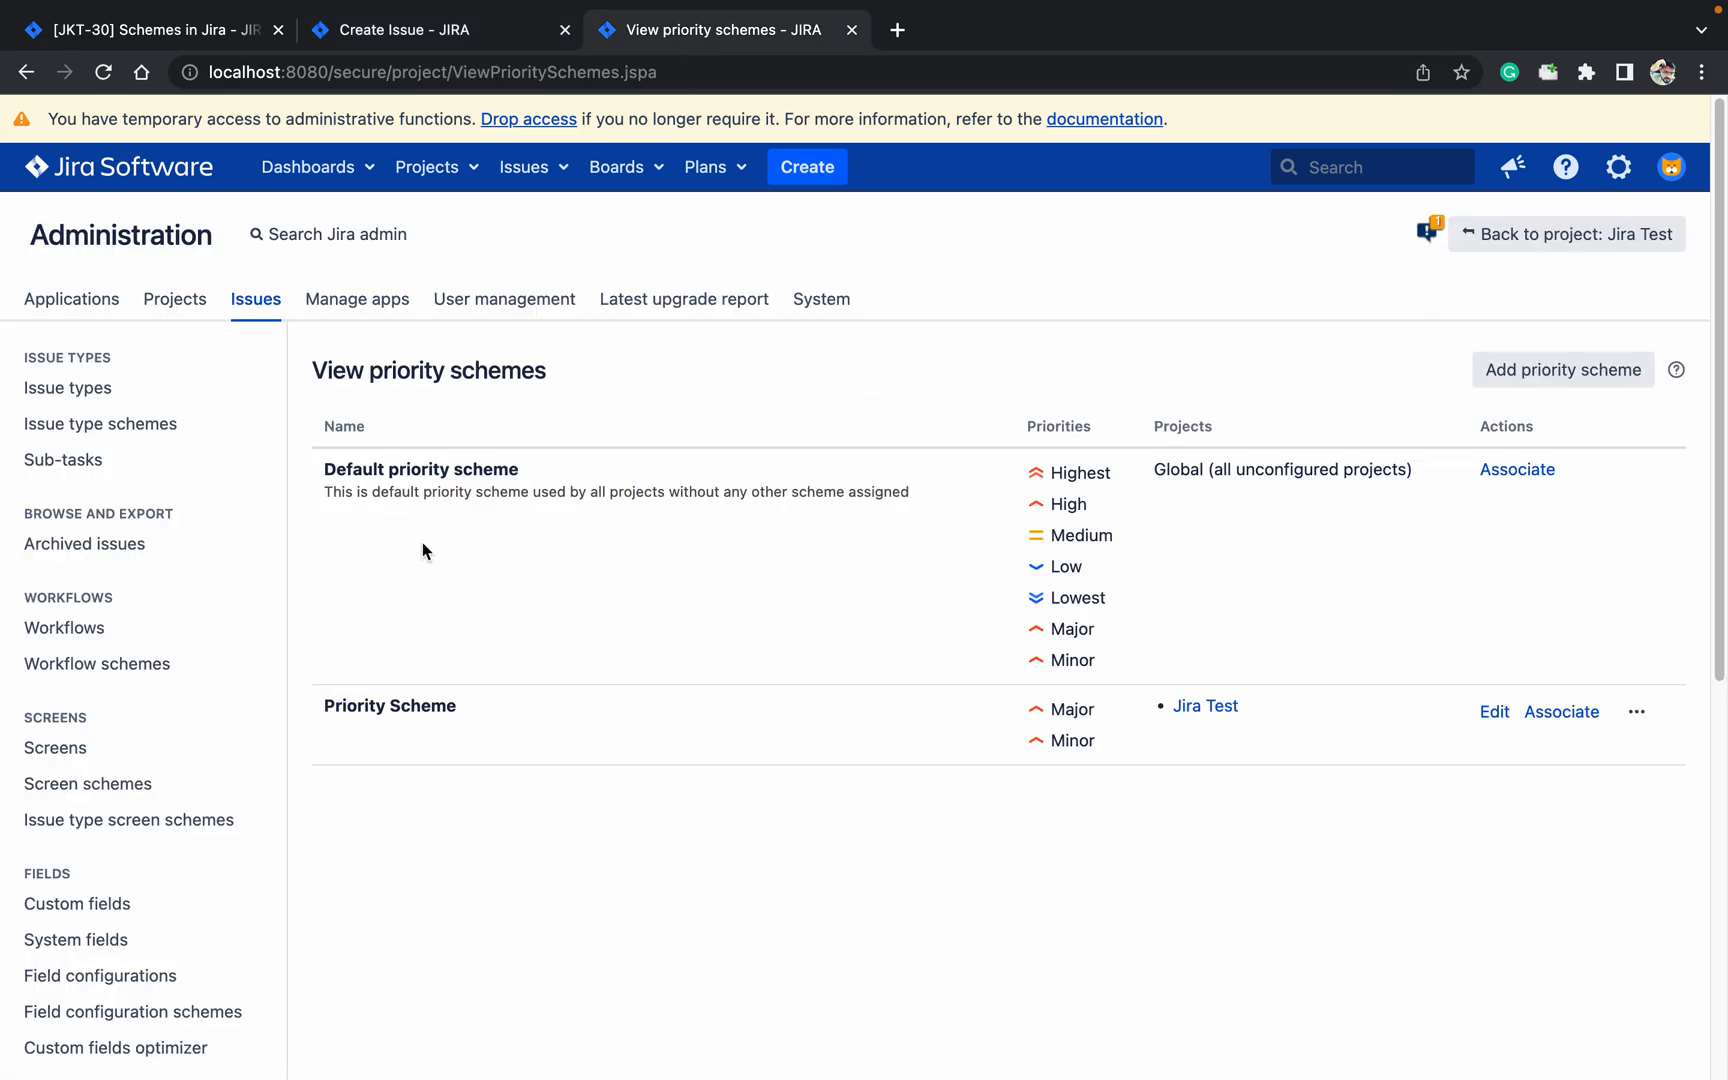
{"action": "scroll", "coordinate": [423, 542], "scroll_direction": "down", "scroll_amount": 10}
{"action": "left_click", "coordinate": [82, 489]}
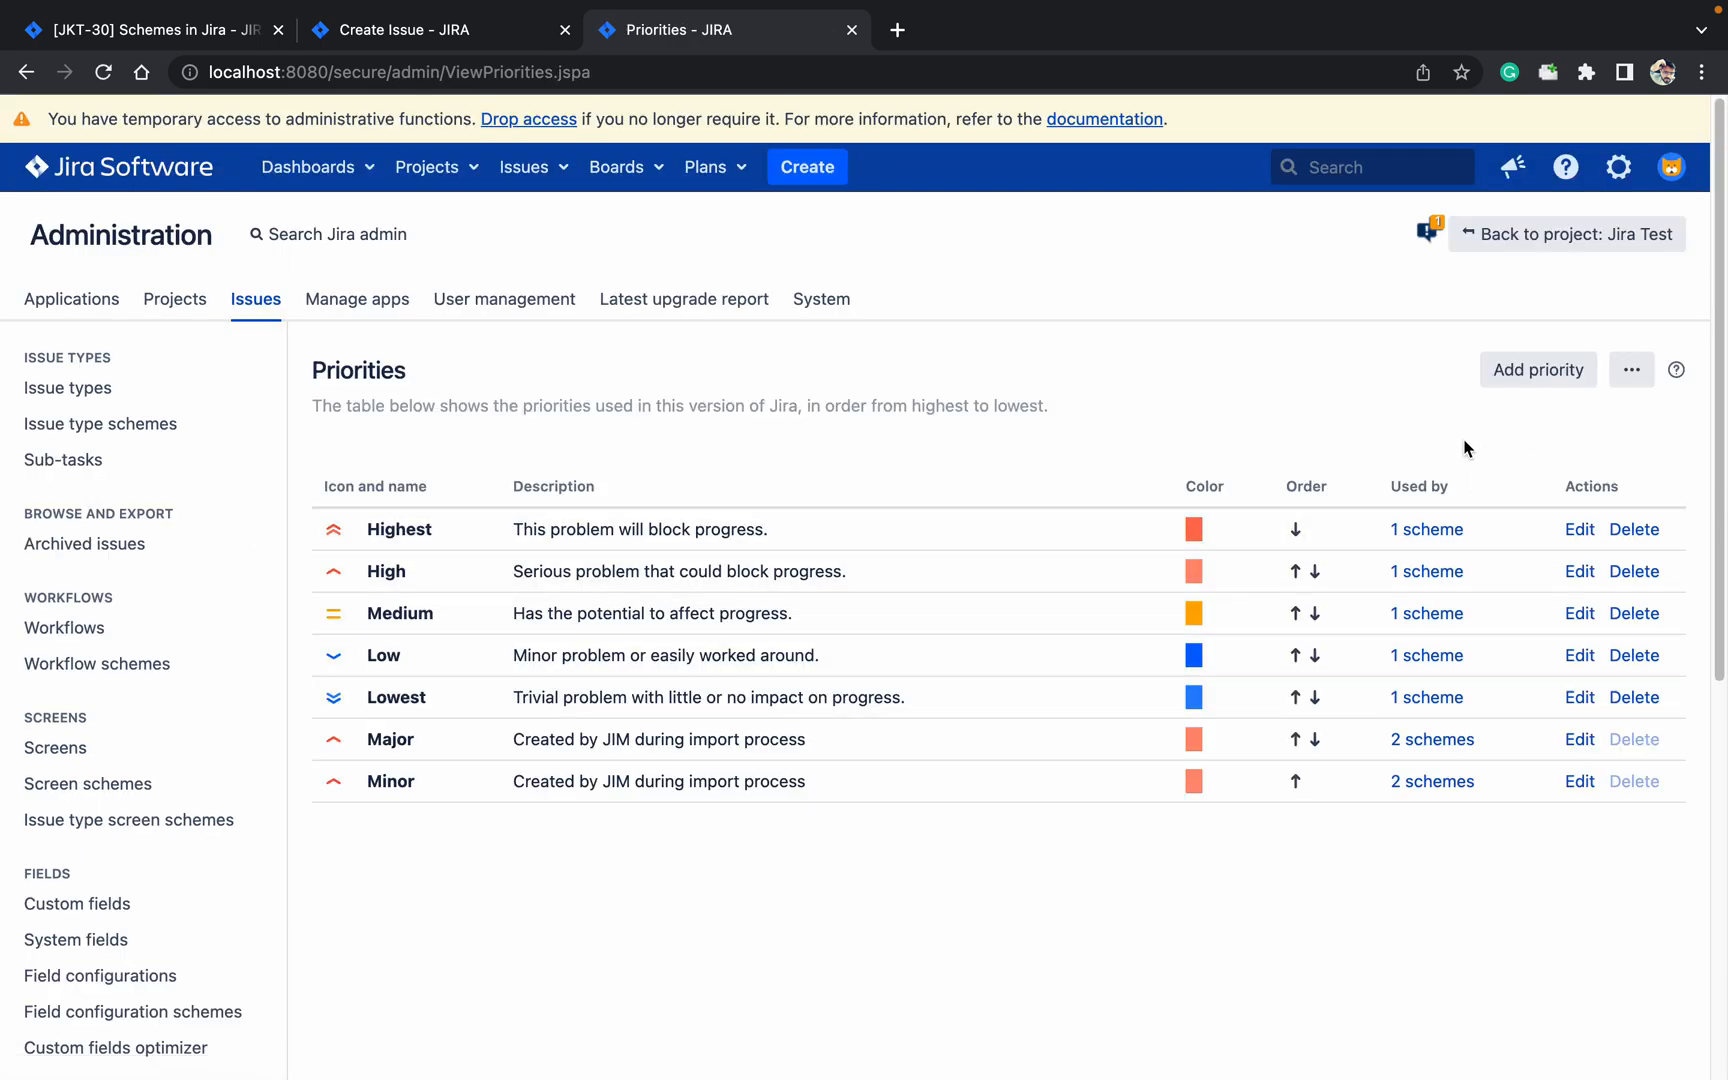
{"action": "left_click", "coordinate": [1526, 370]}
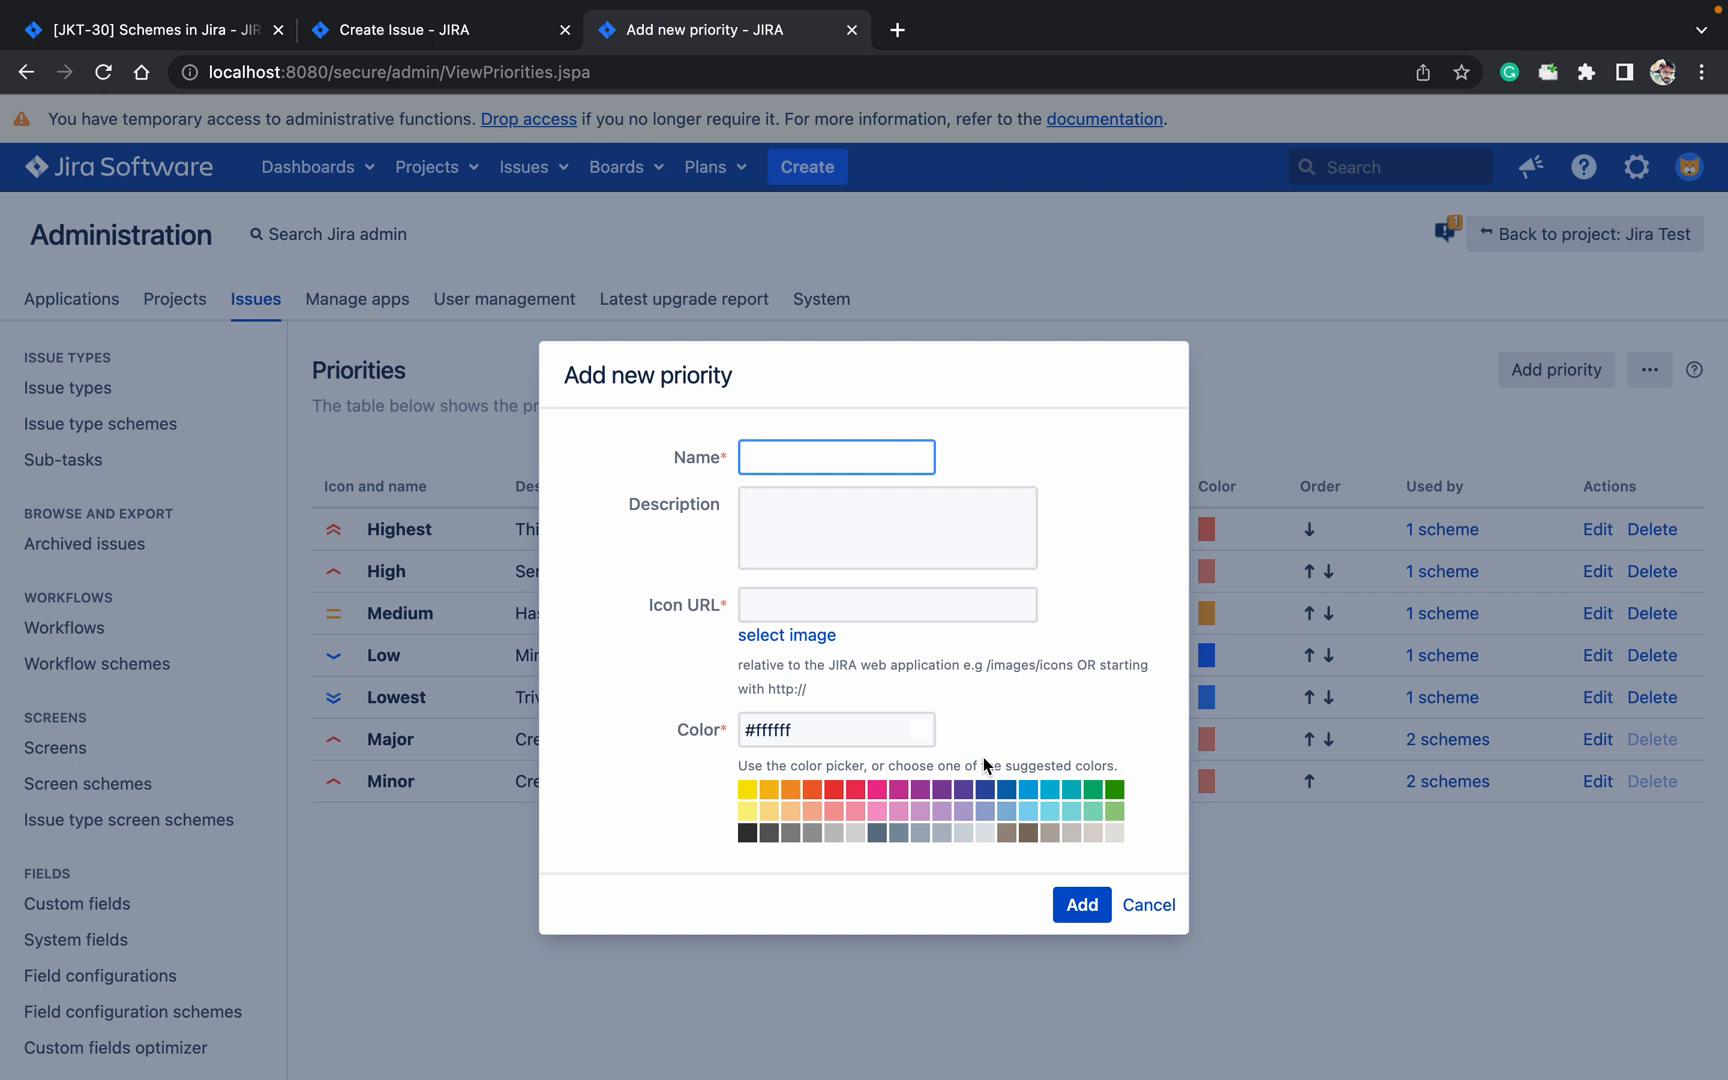